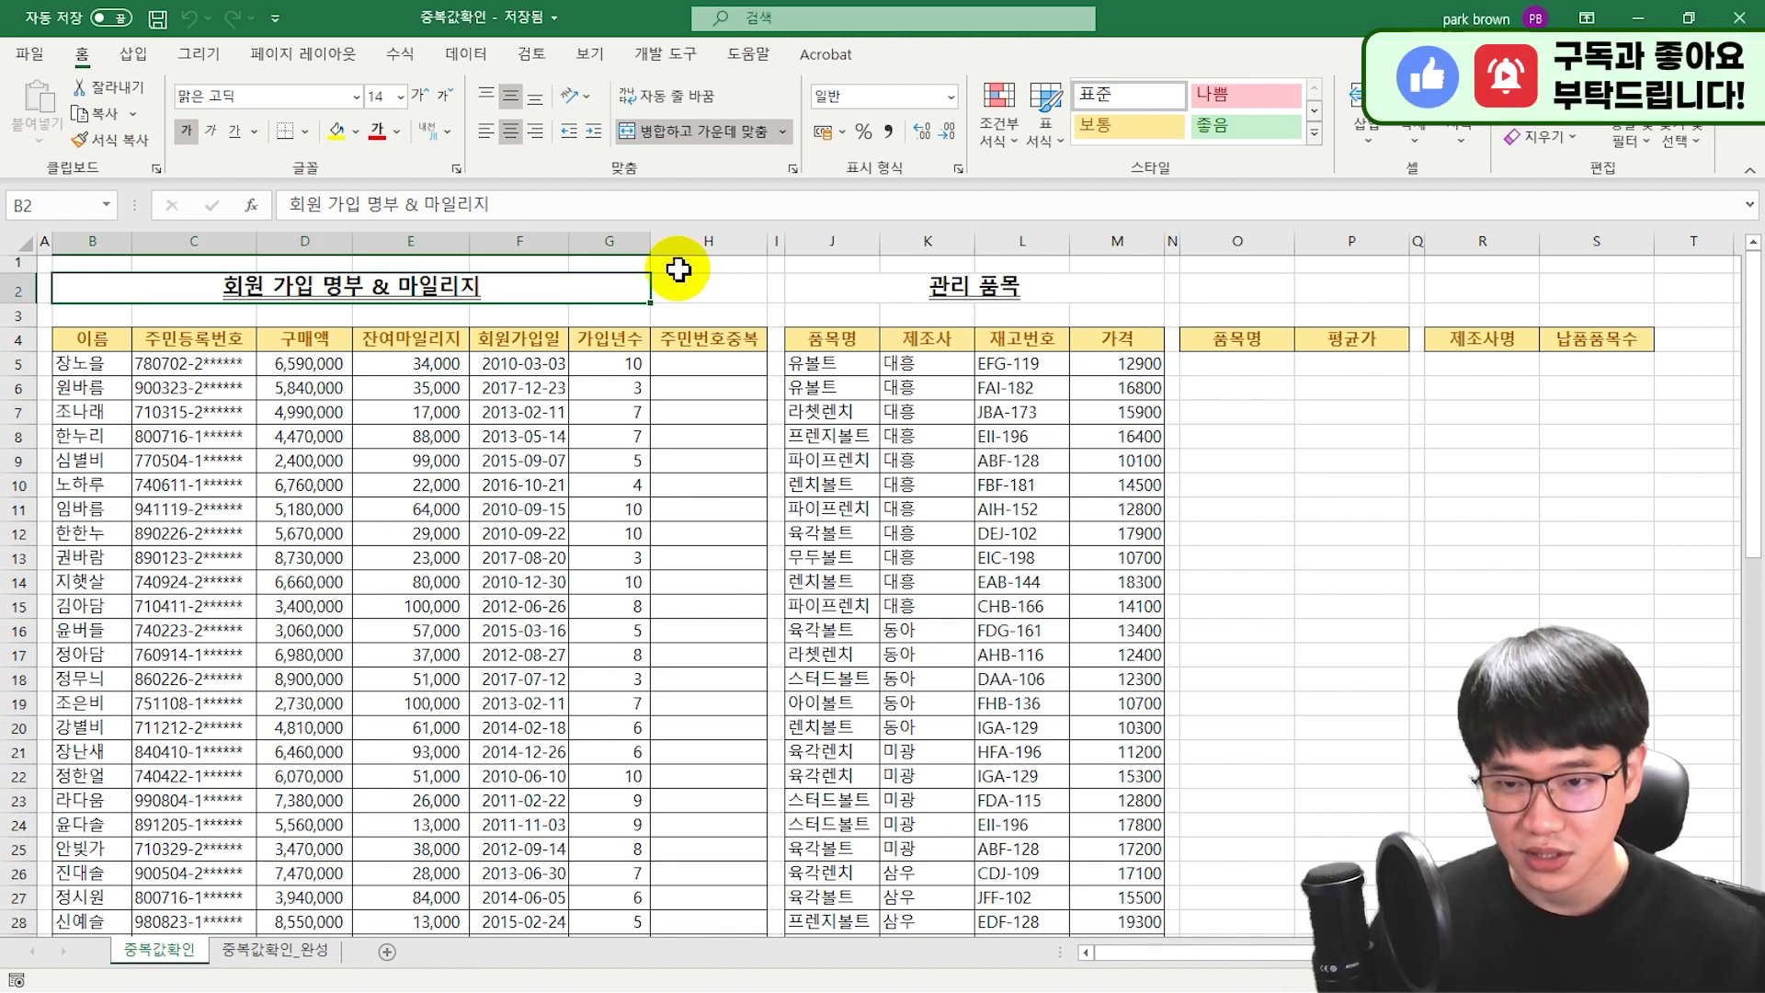
- Remove duplicate rows from the managed-items table by 재고번호 only, removing 19 and keeping 38 unique entries
click(466, 53)
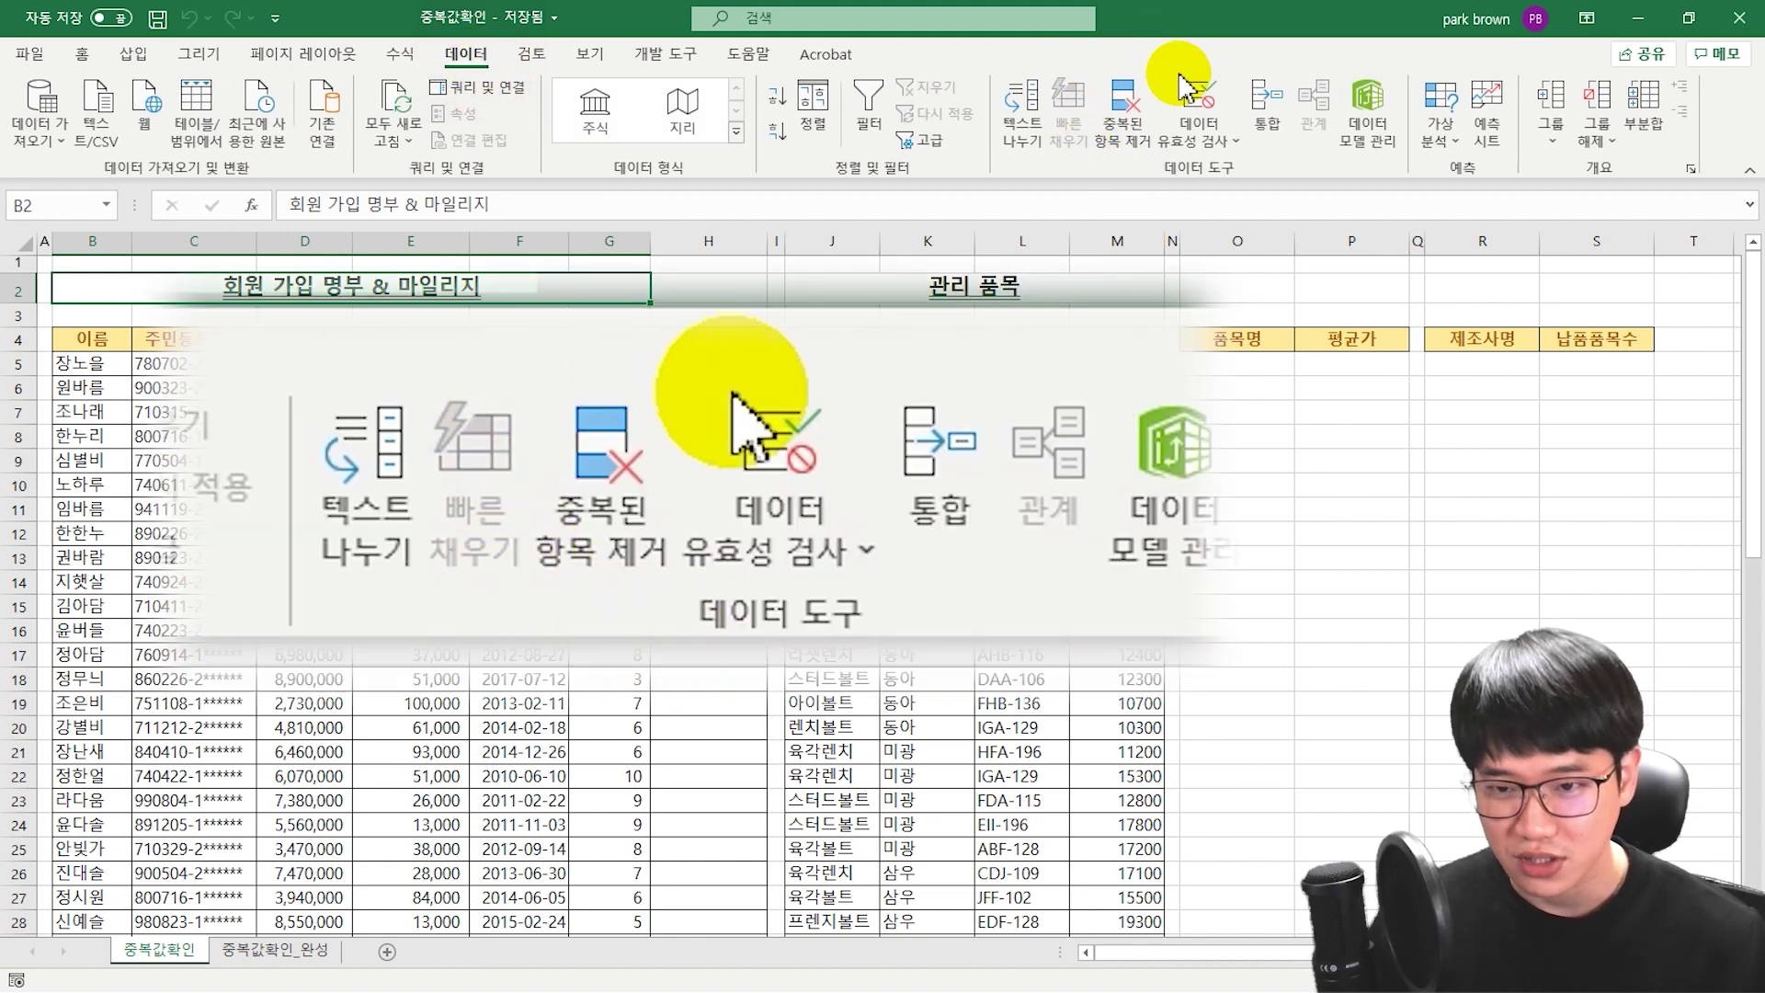
click(1048, 372)
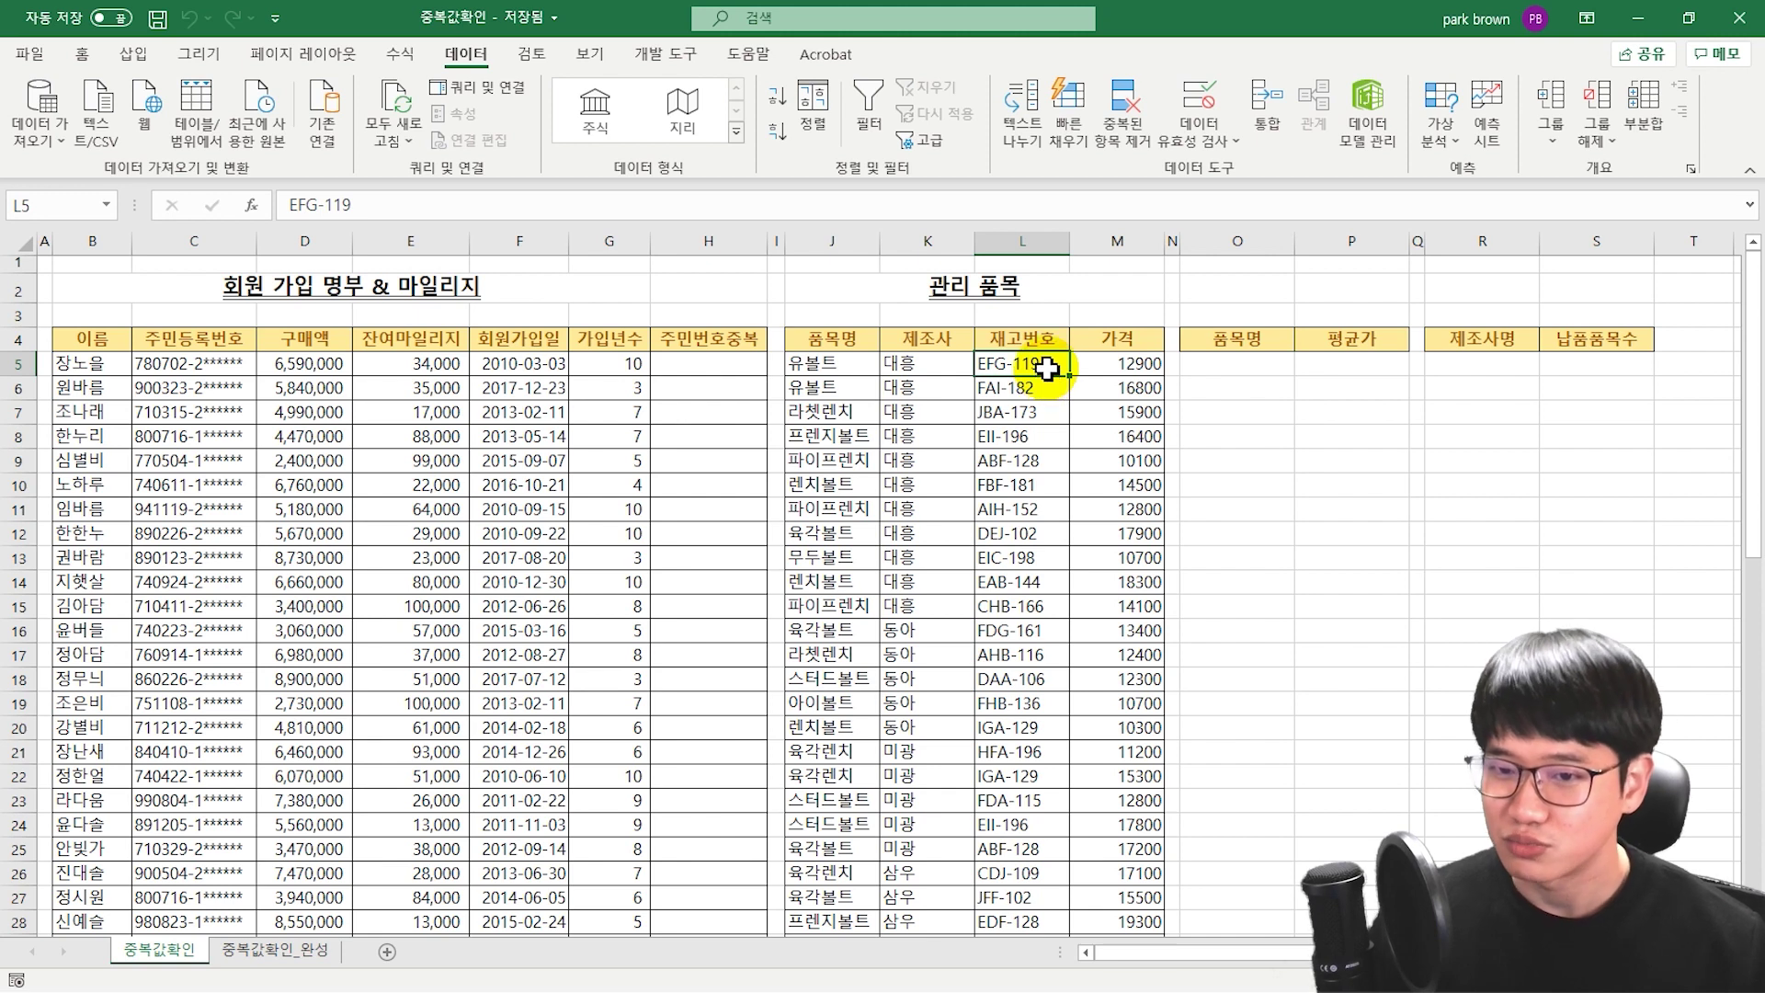
click(1143, 160)
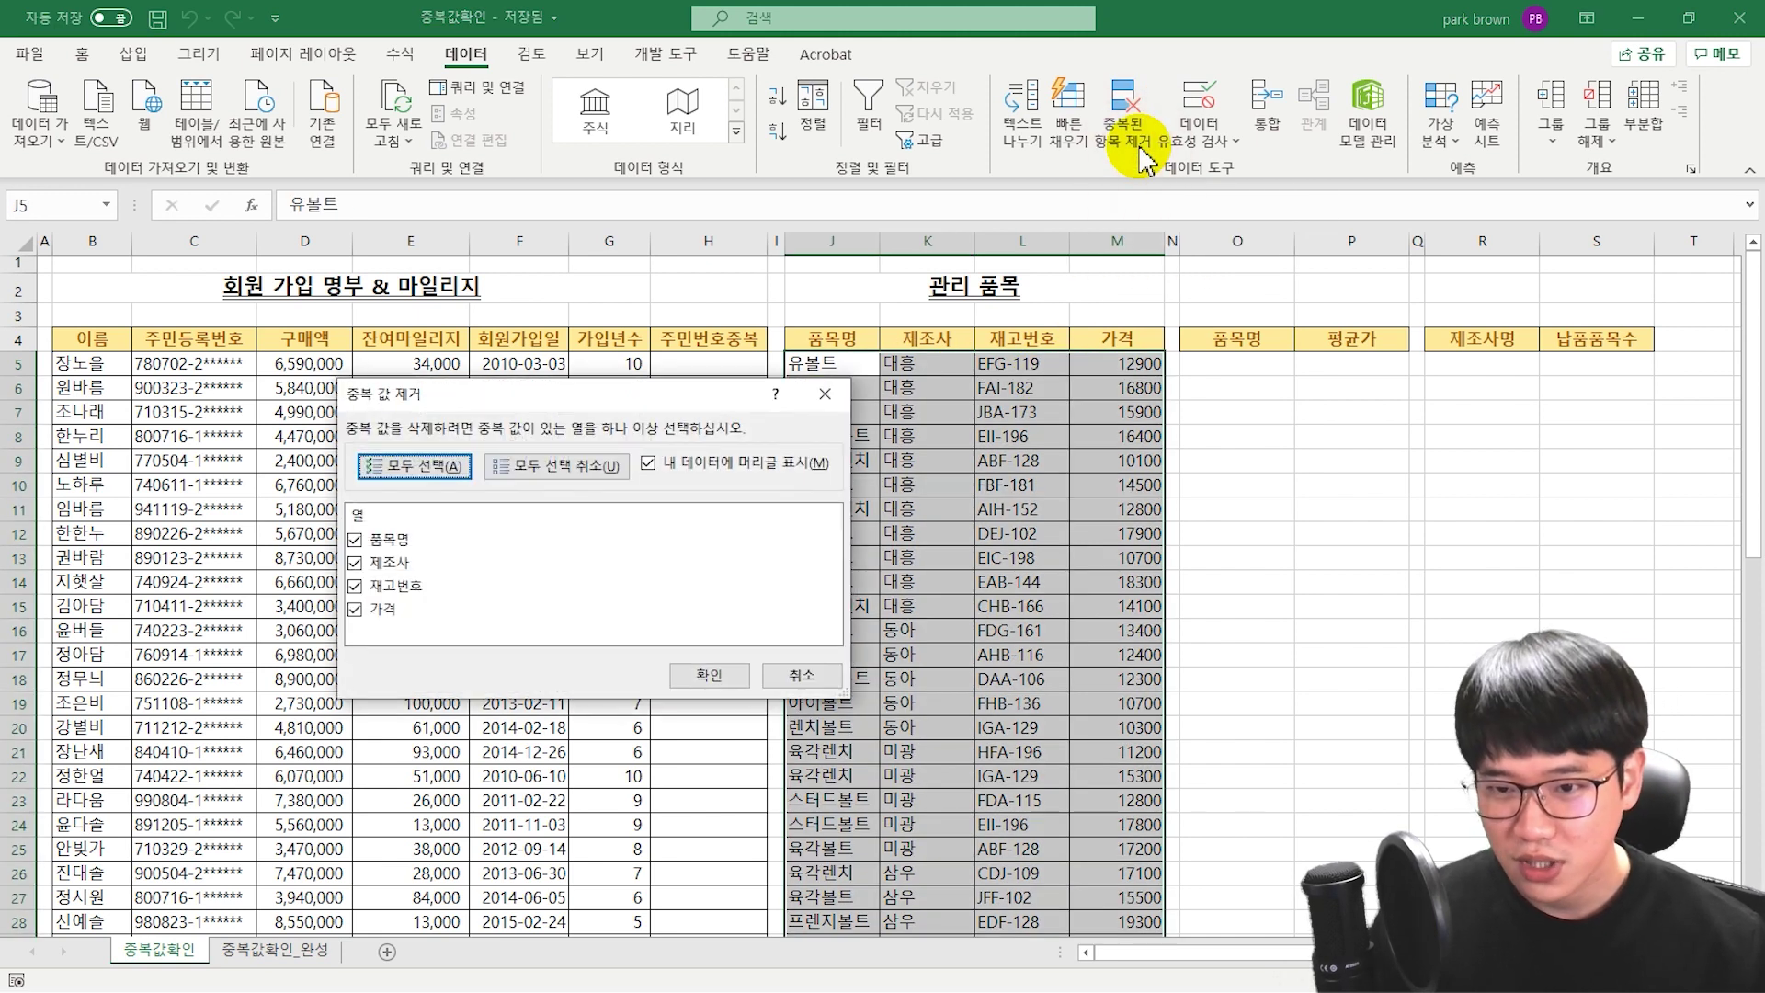
click(386, 540)
click(355, 540)
click(355, 562)
click(579, 609)
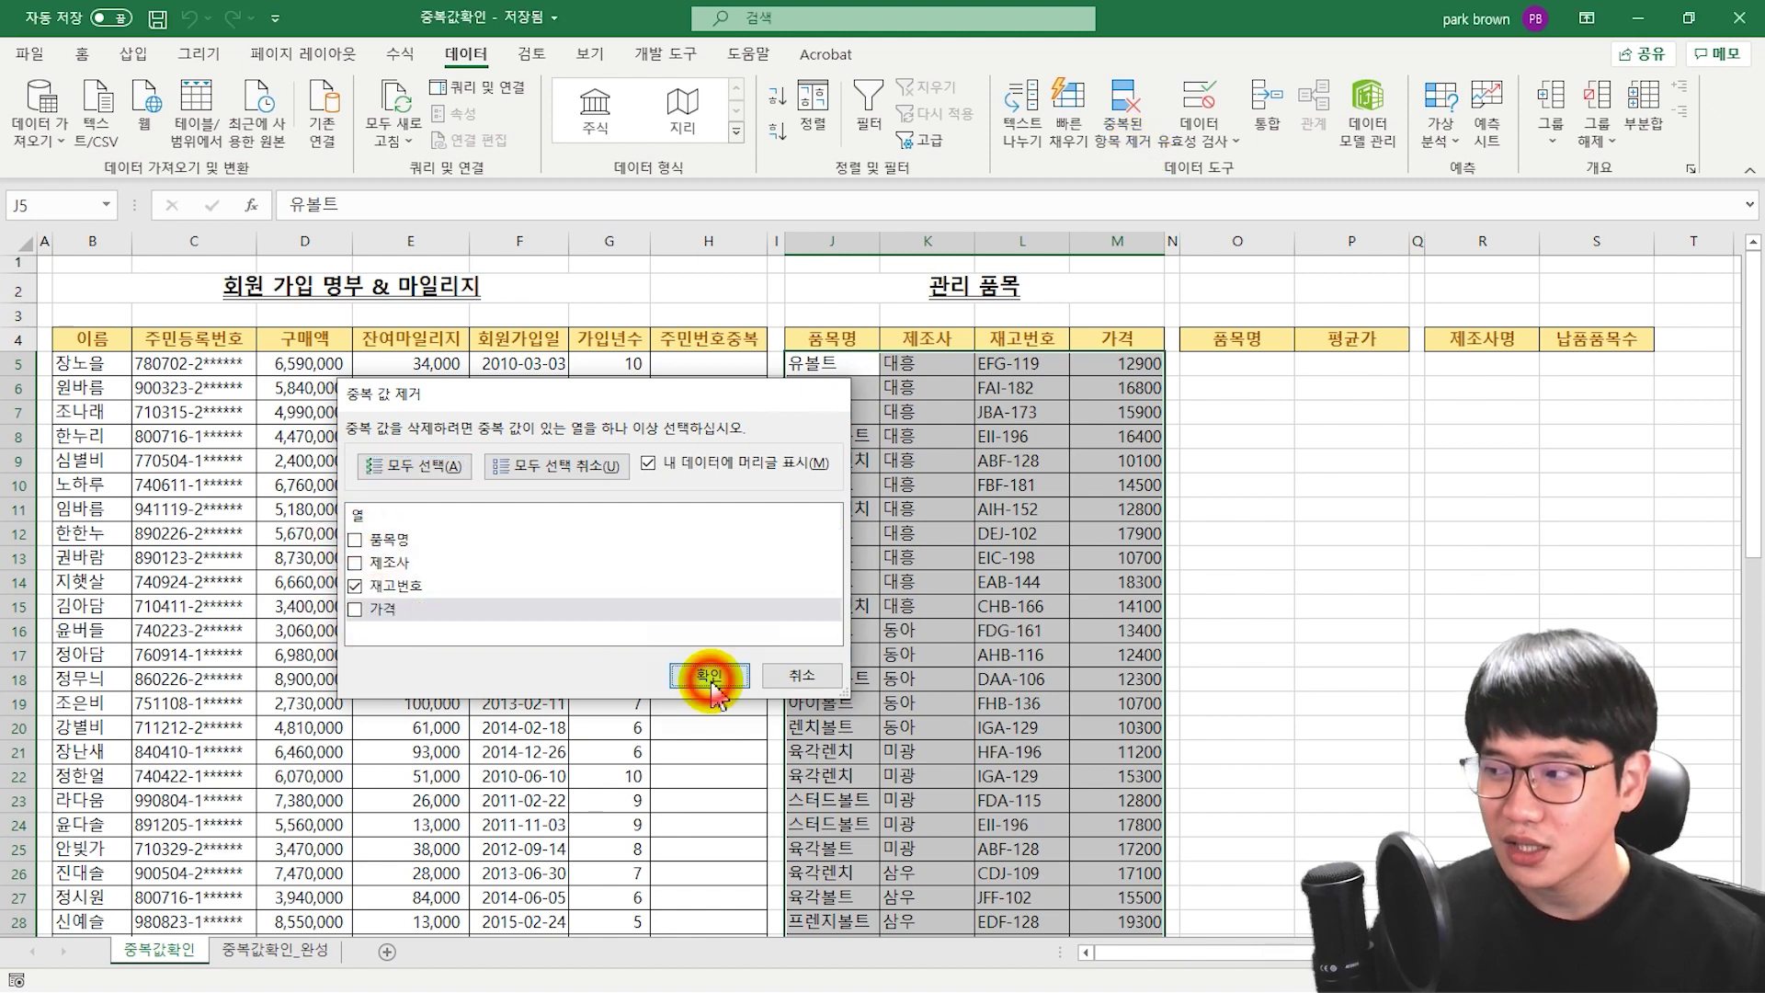
click(709, 675)
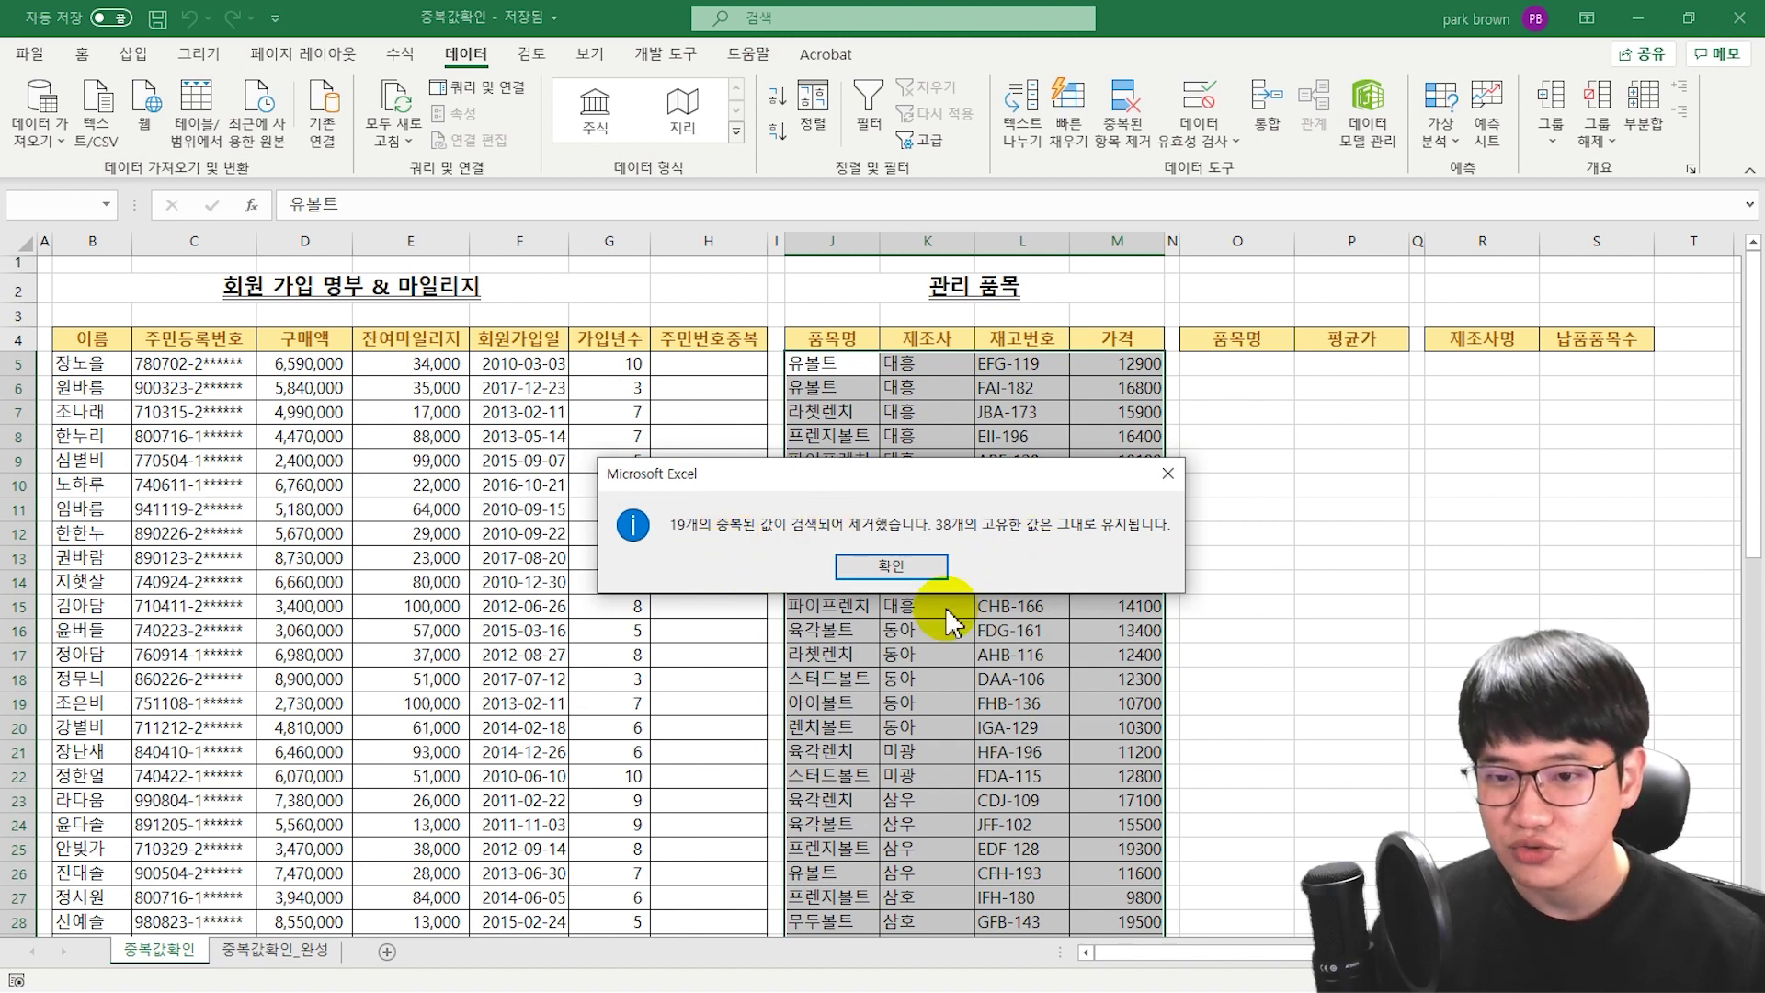
click(892, 567)
key(Right)
key(Right)
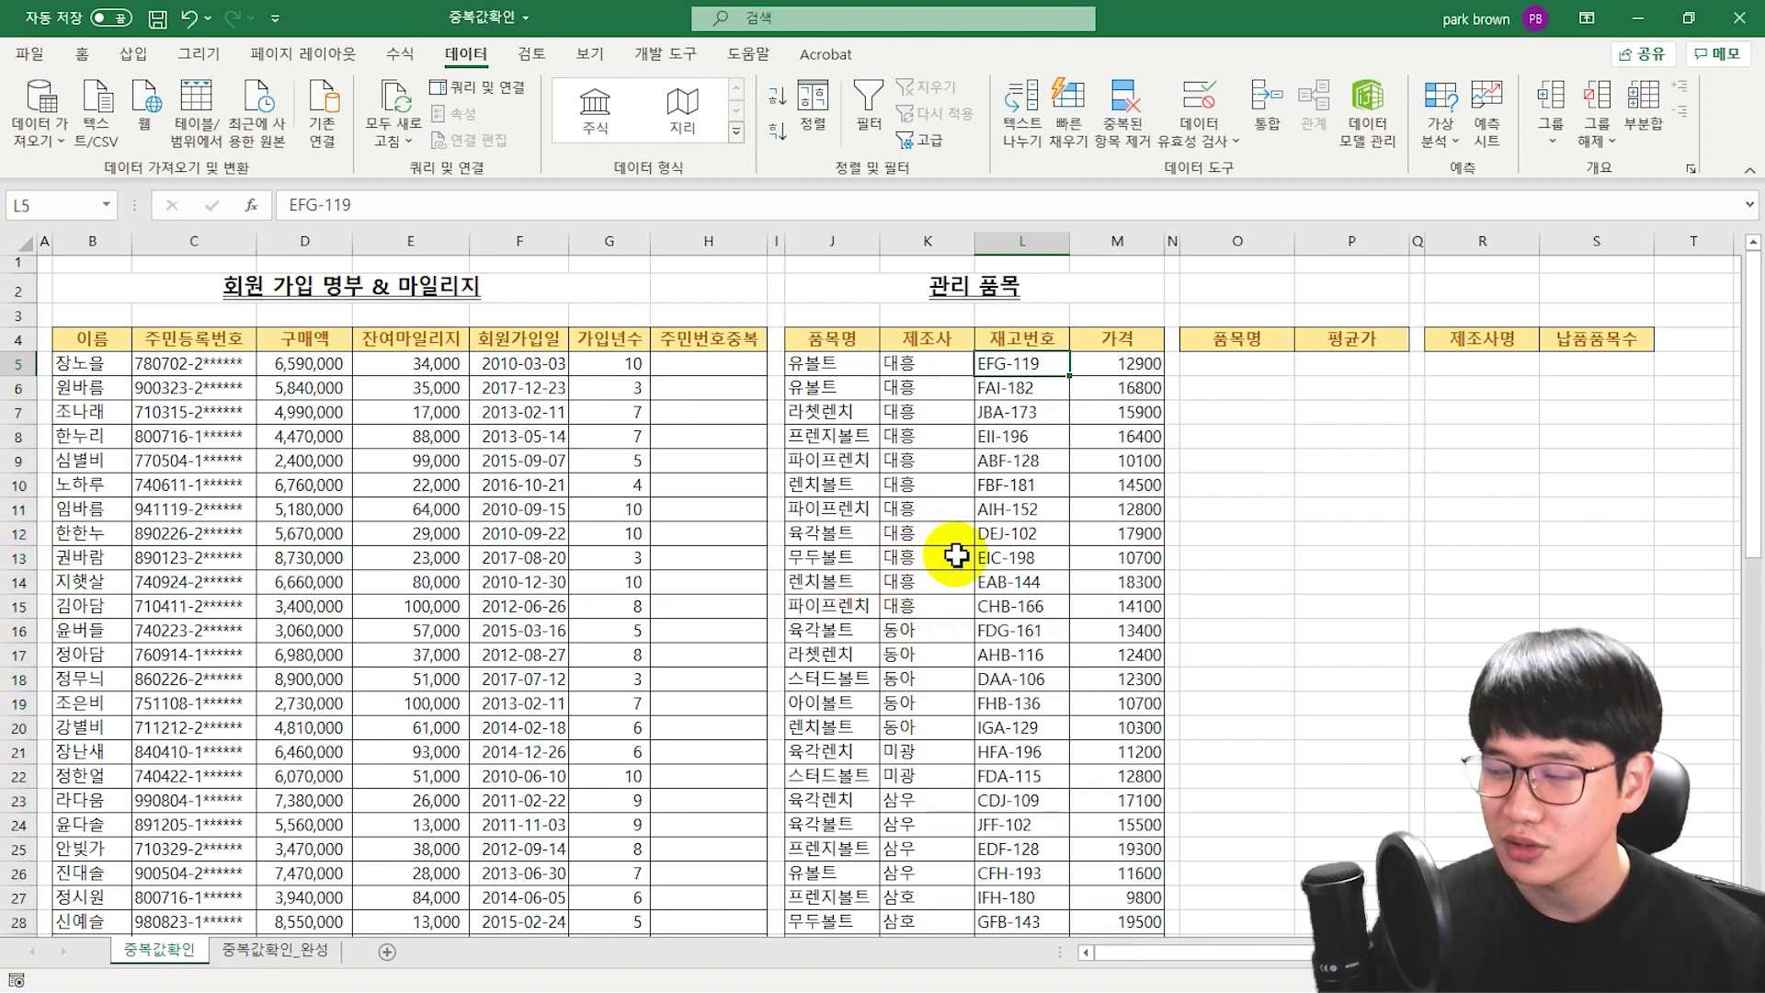
scroll(956, 554, down, 2)
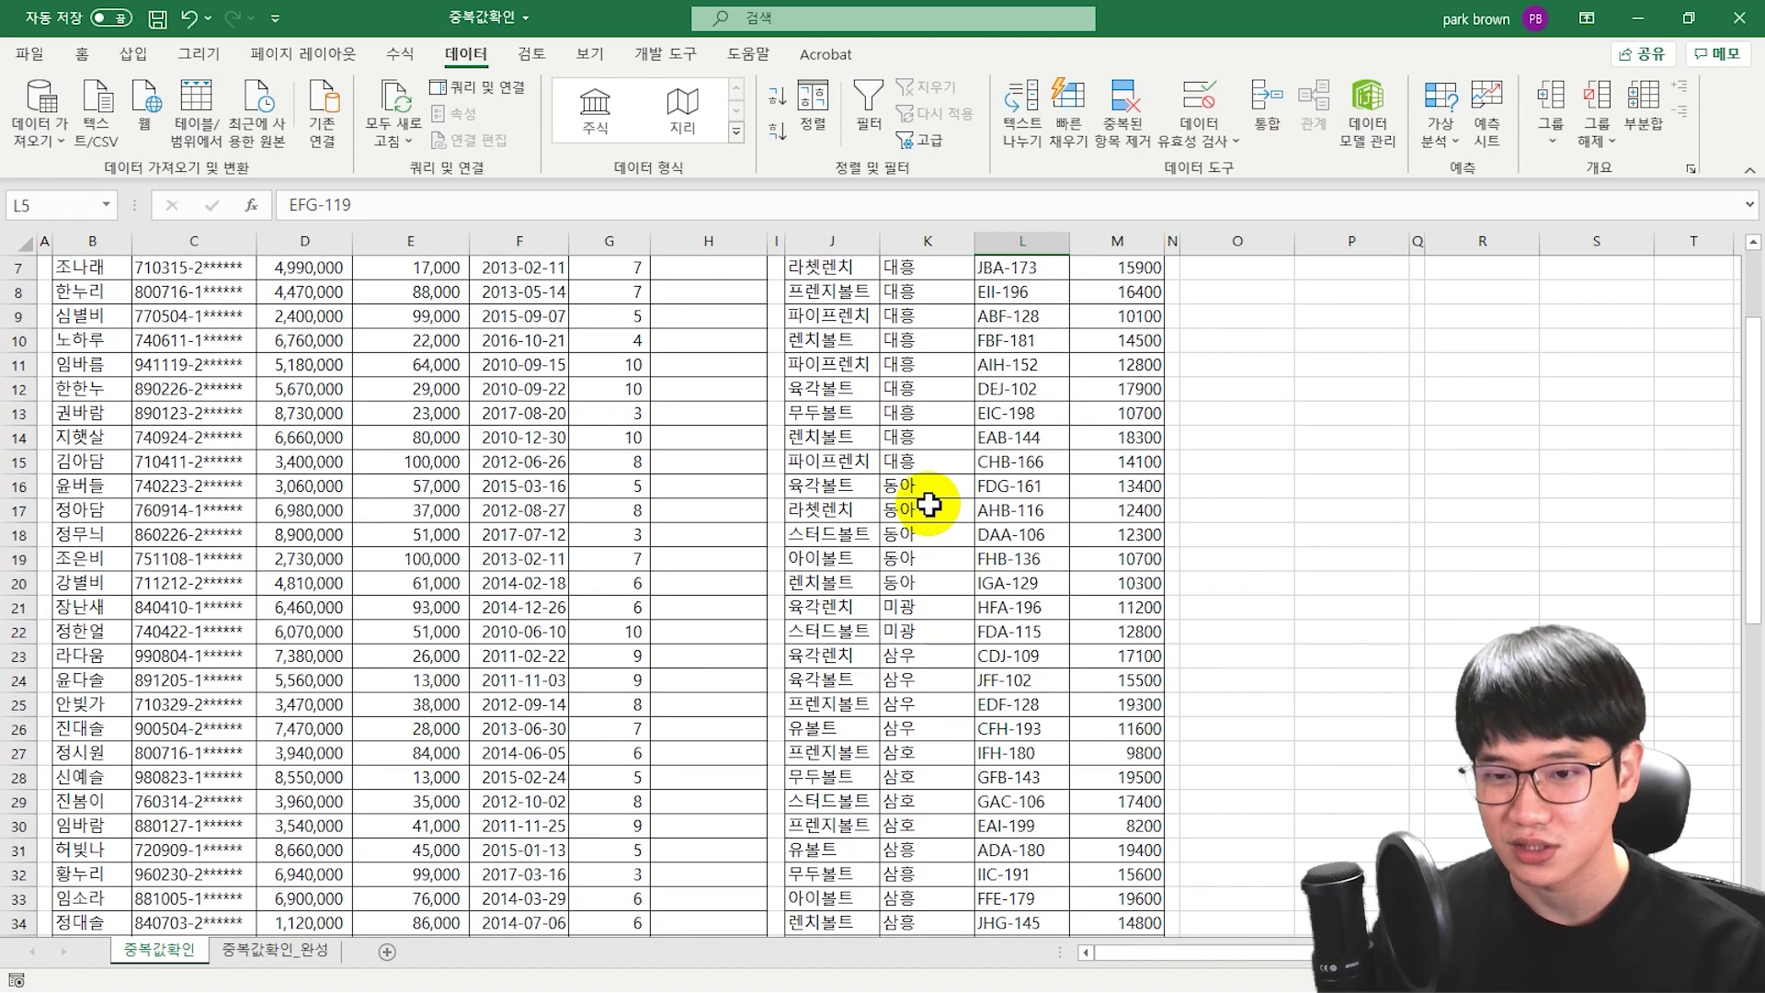
scroll(930, 504, up, 2)
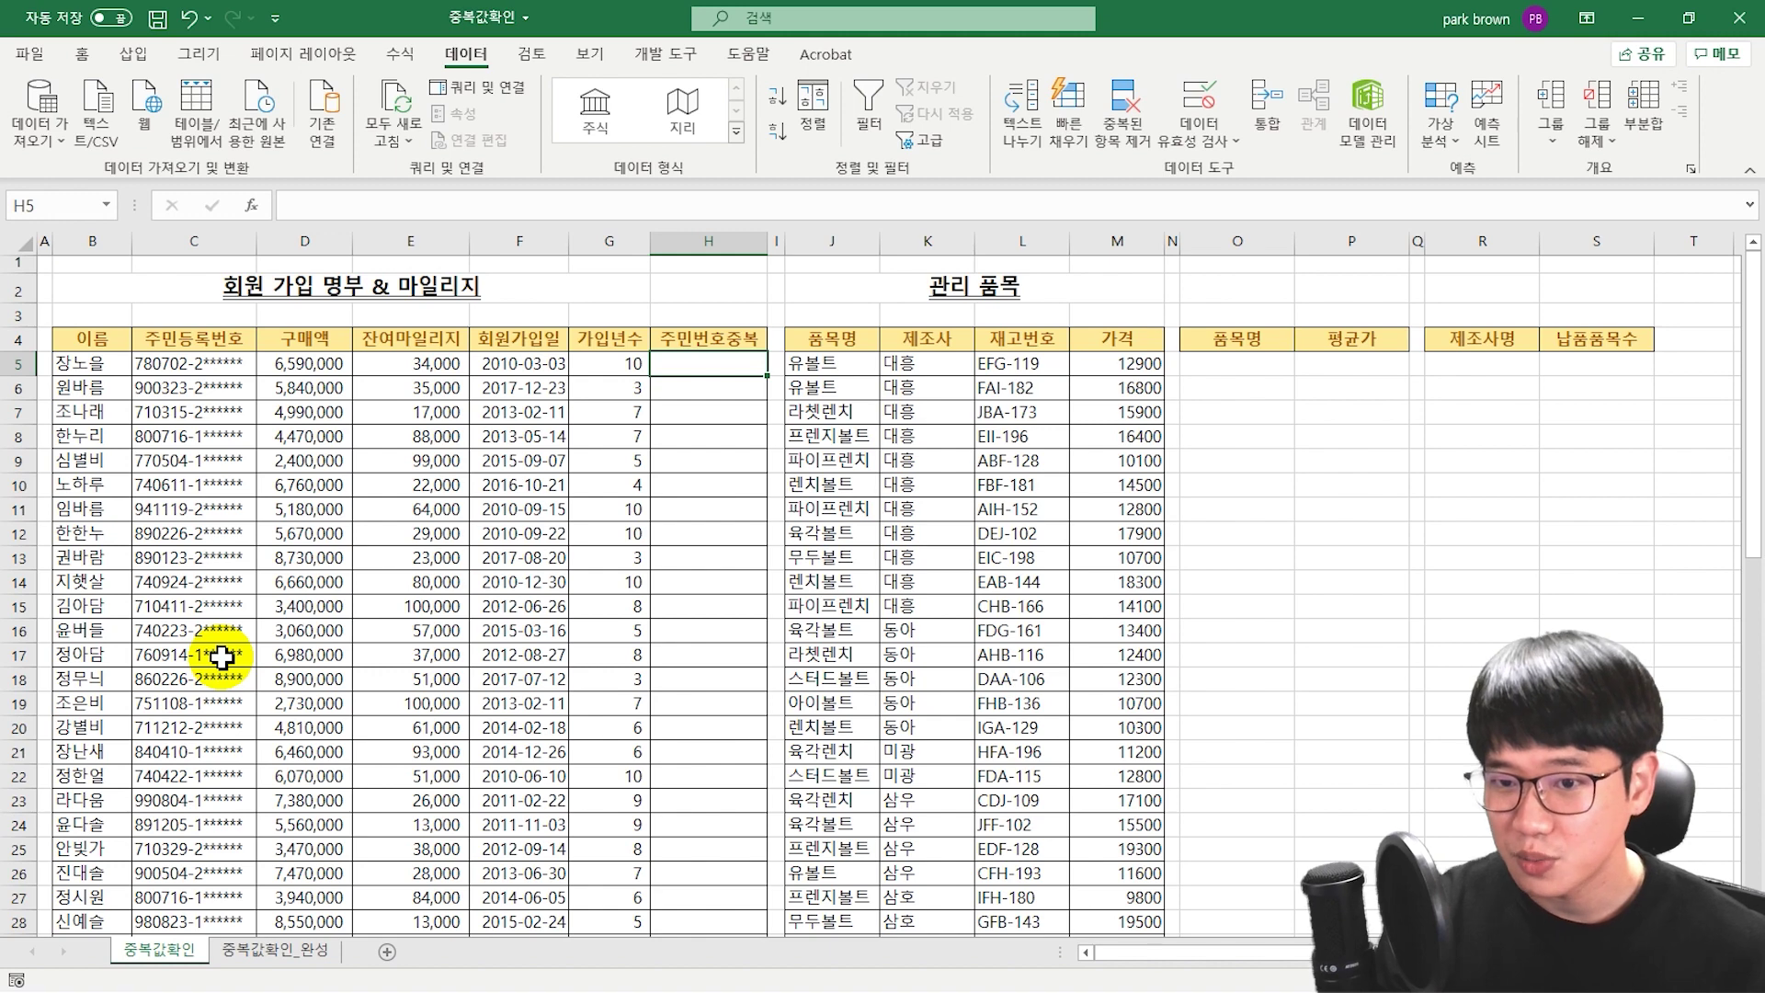
- Begin H5's formula as =IF(COUNTIF(C5:C46,C5) to count each resident number
text(=)
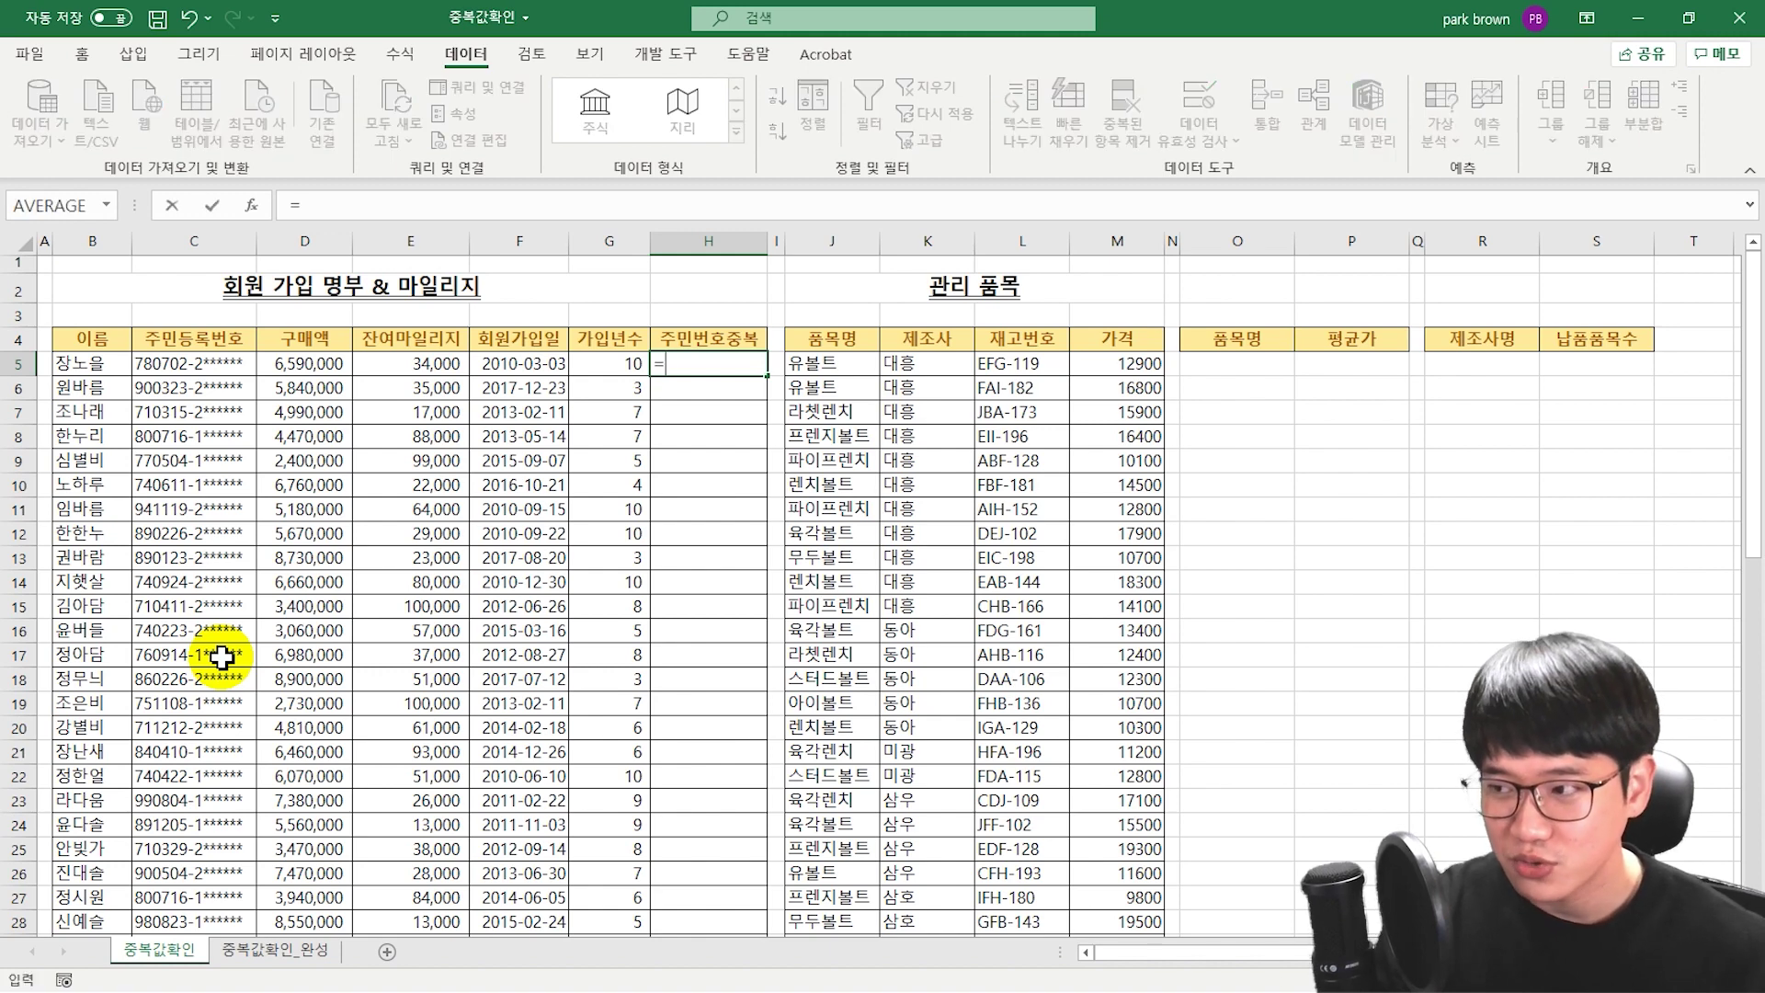
text(if)
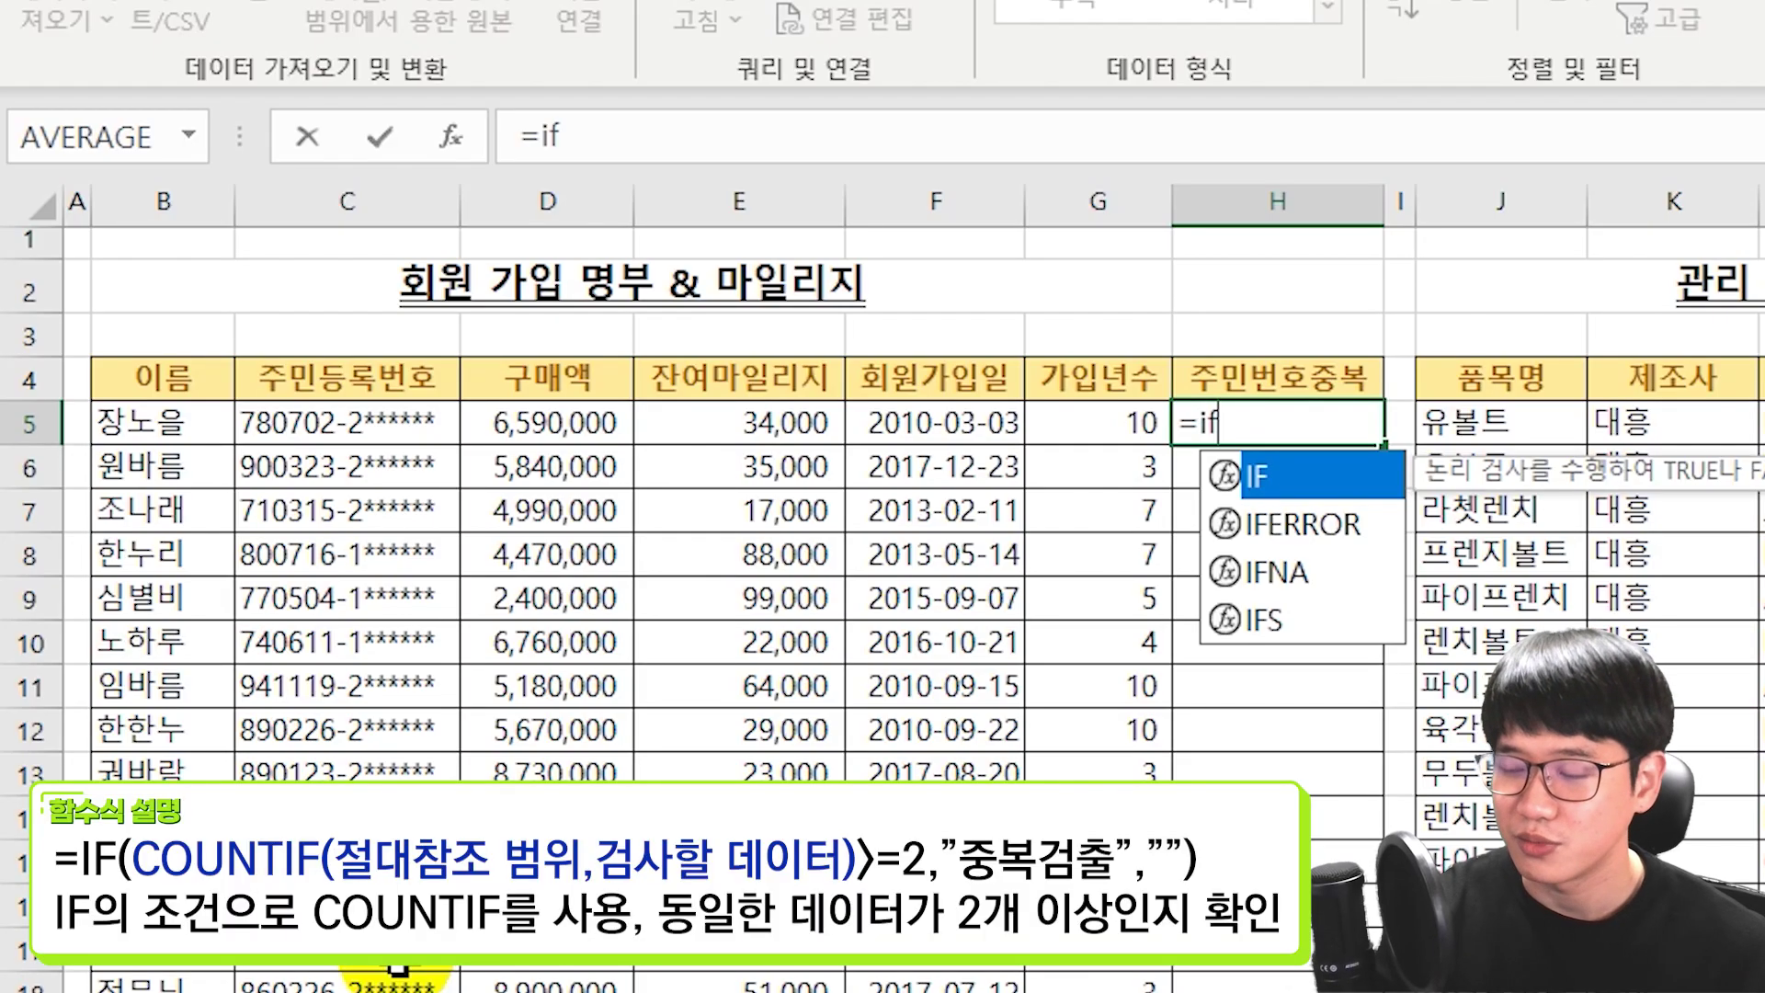
key(Tab)
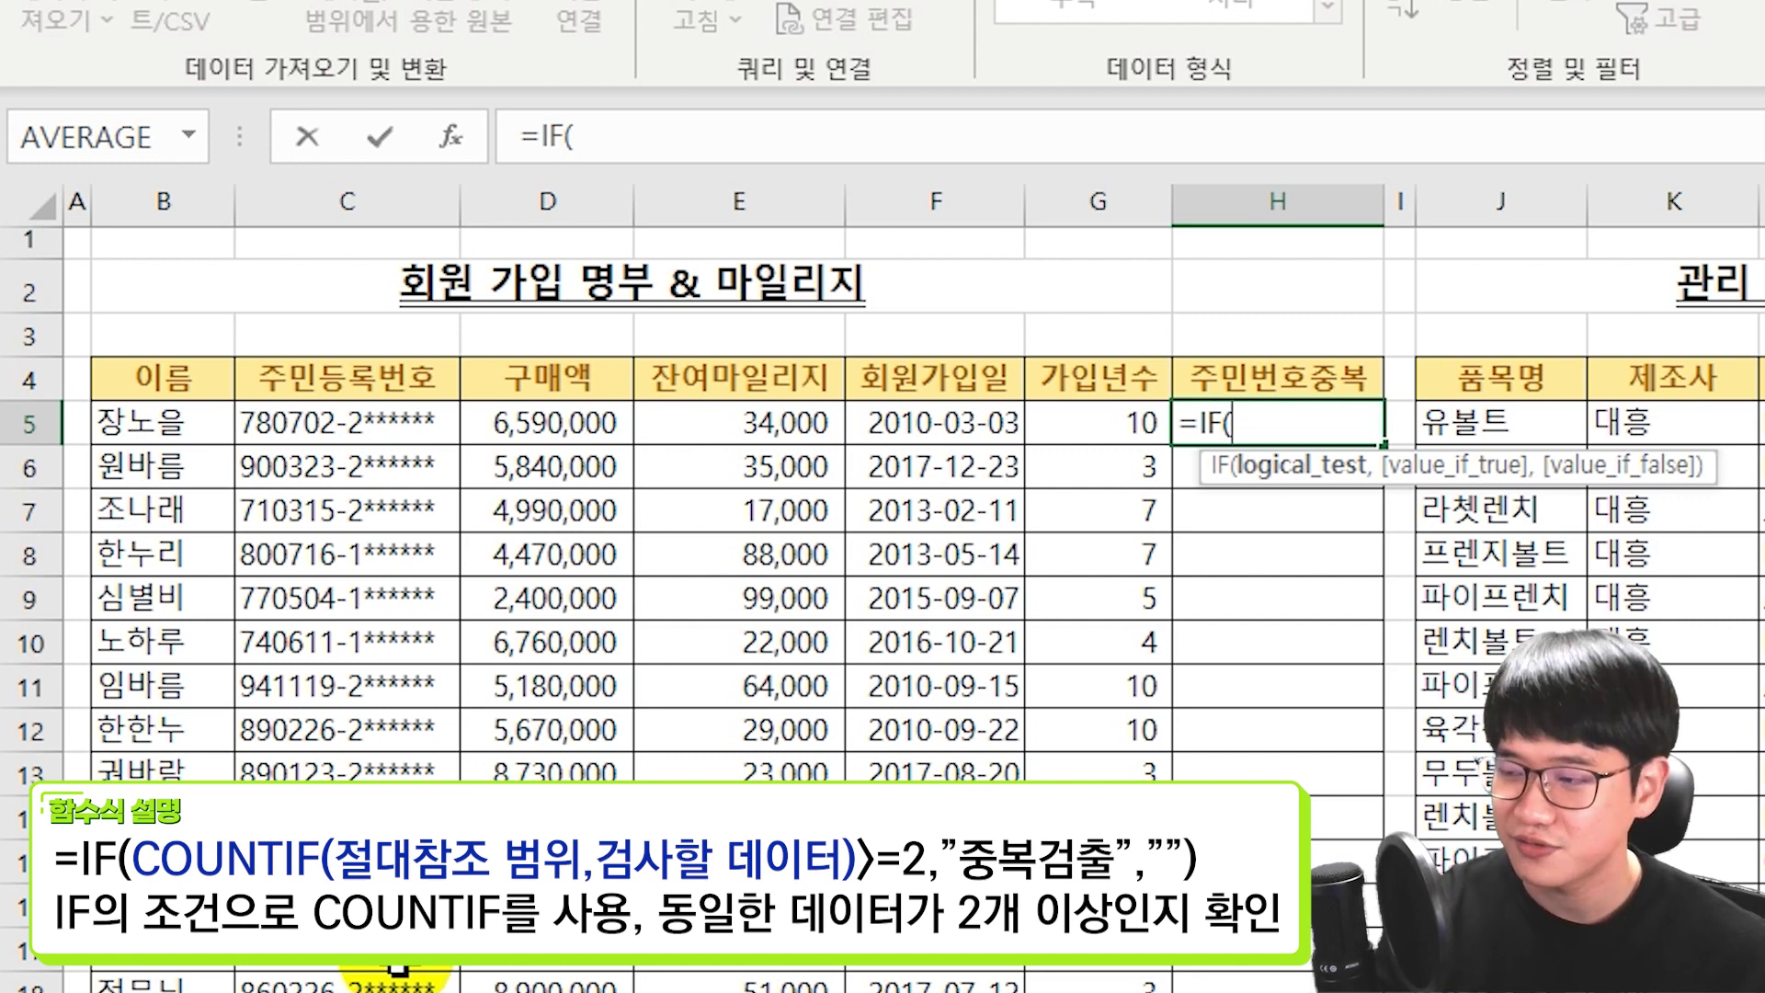
text(countif)
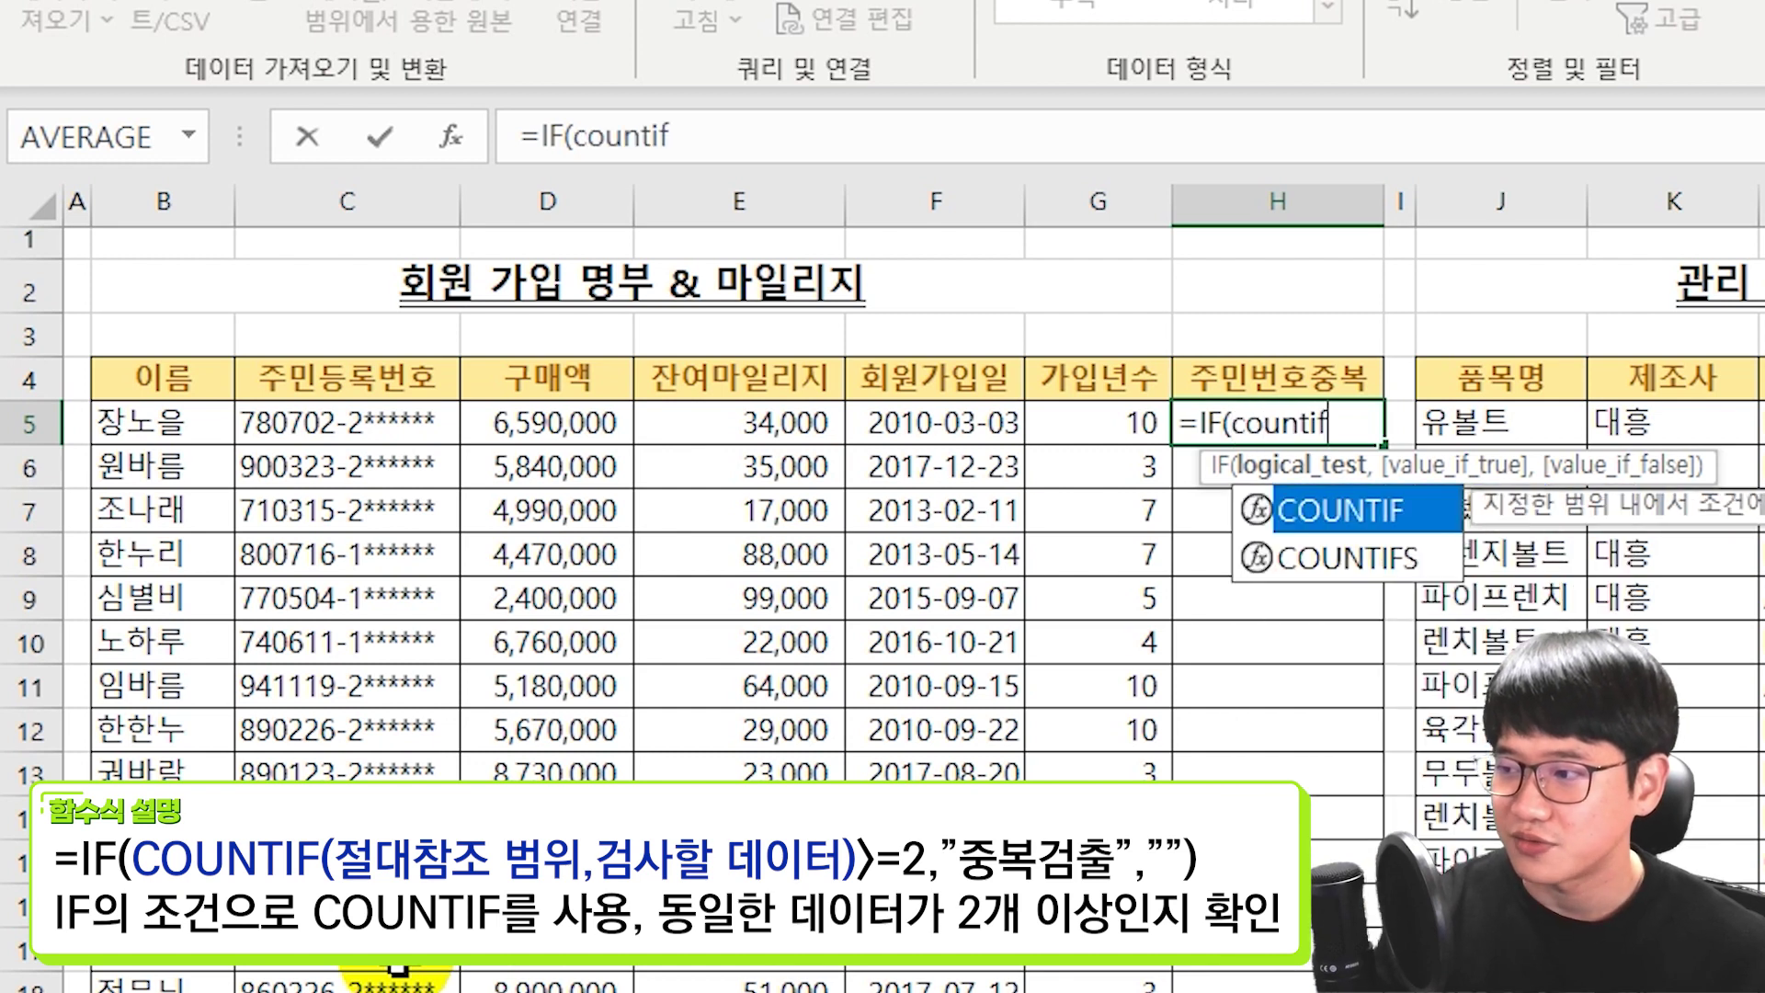
key(Tab)
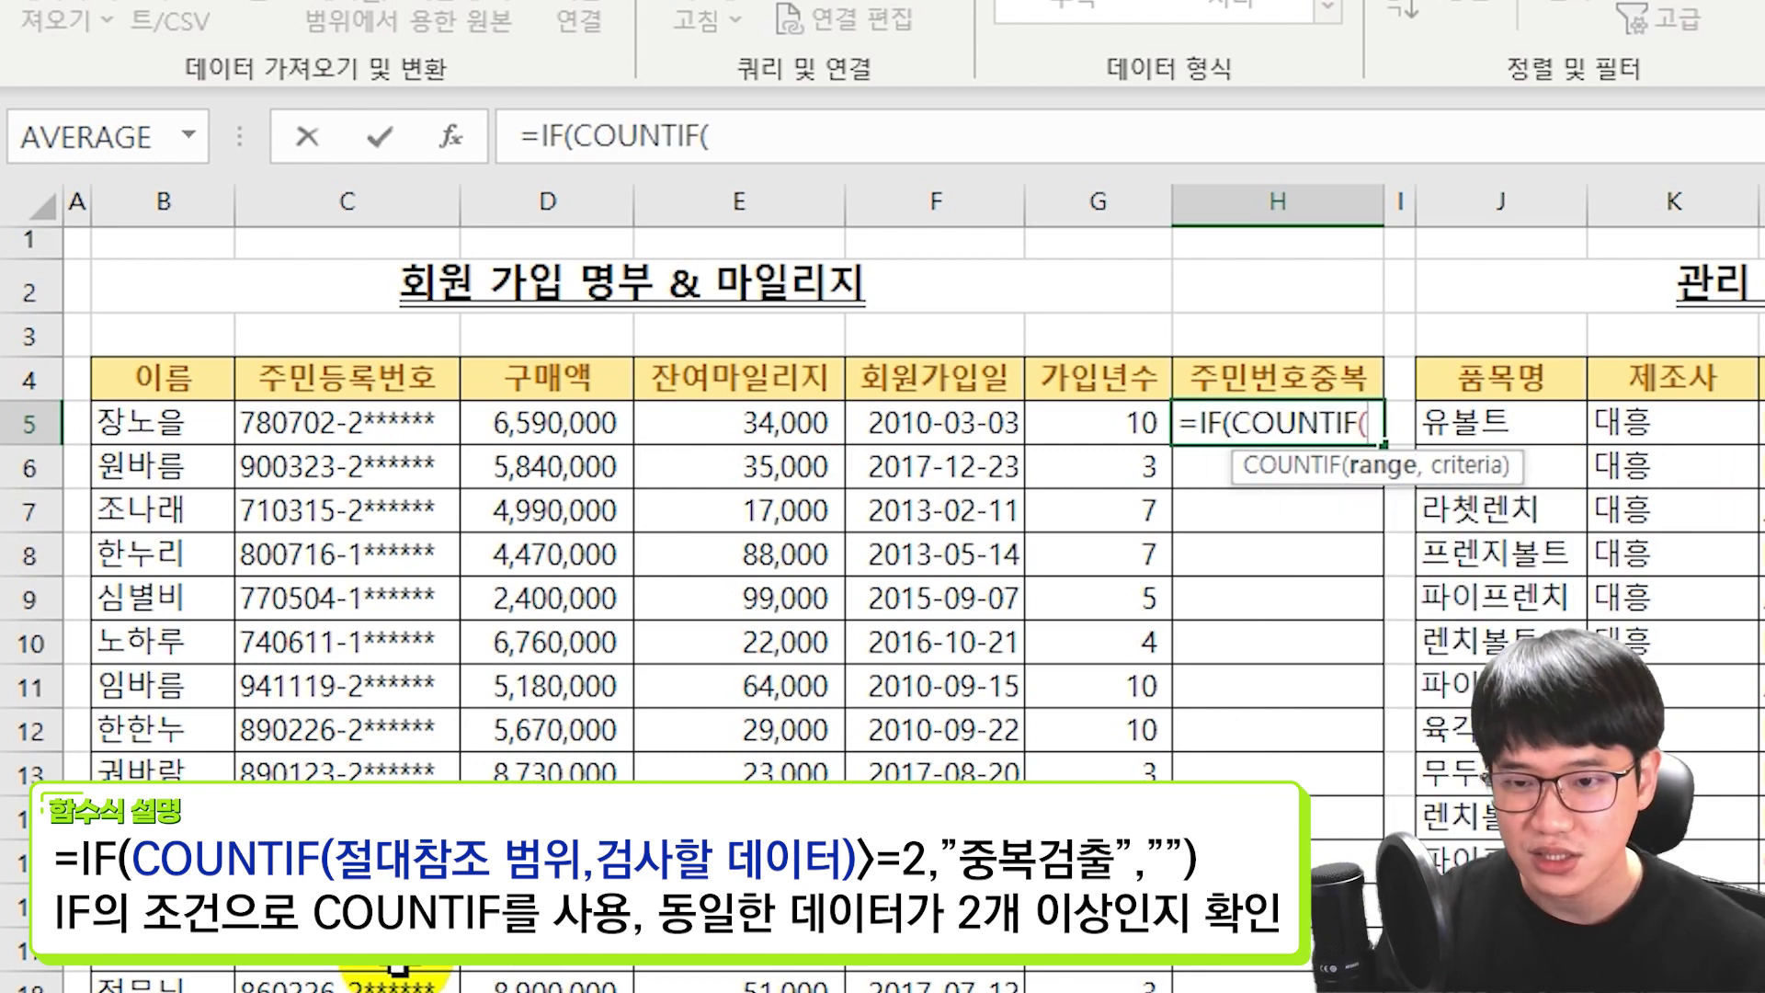
key(Left)
key(Left)
key(Left)
key(Left)
key(Left)
key(Left)
key(Right)
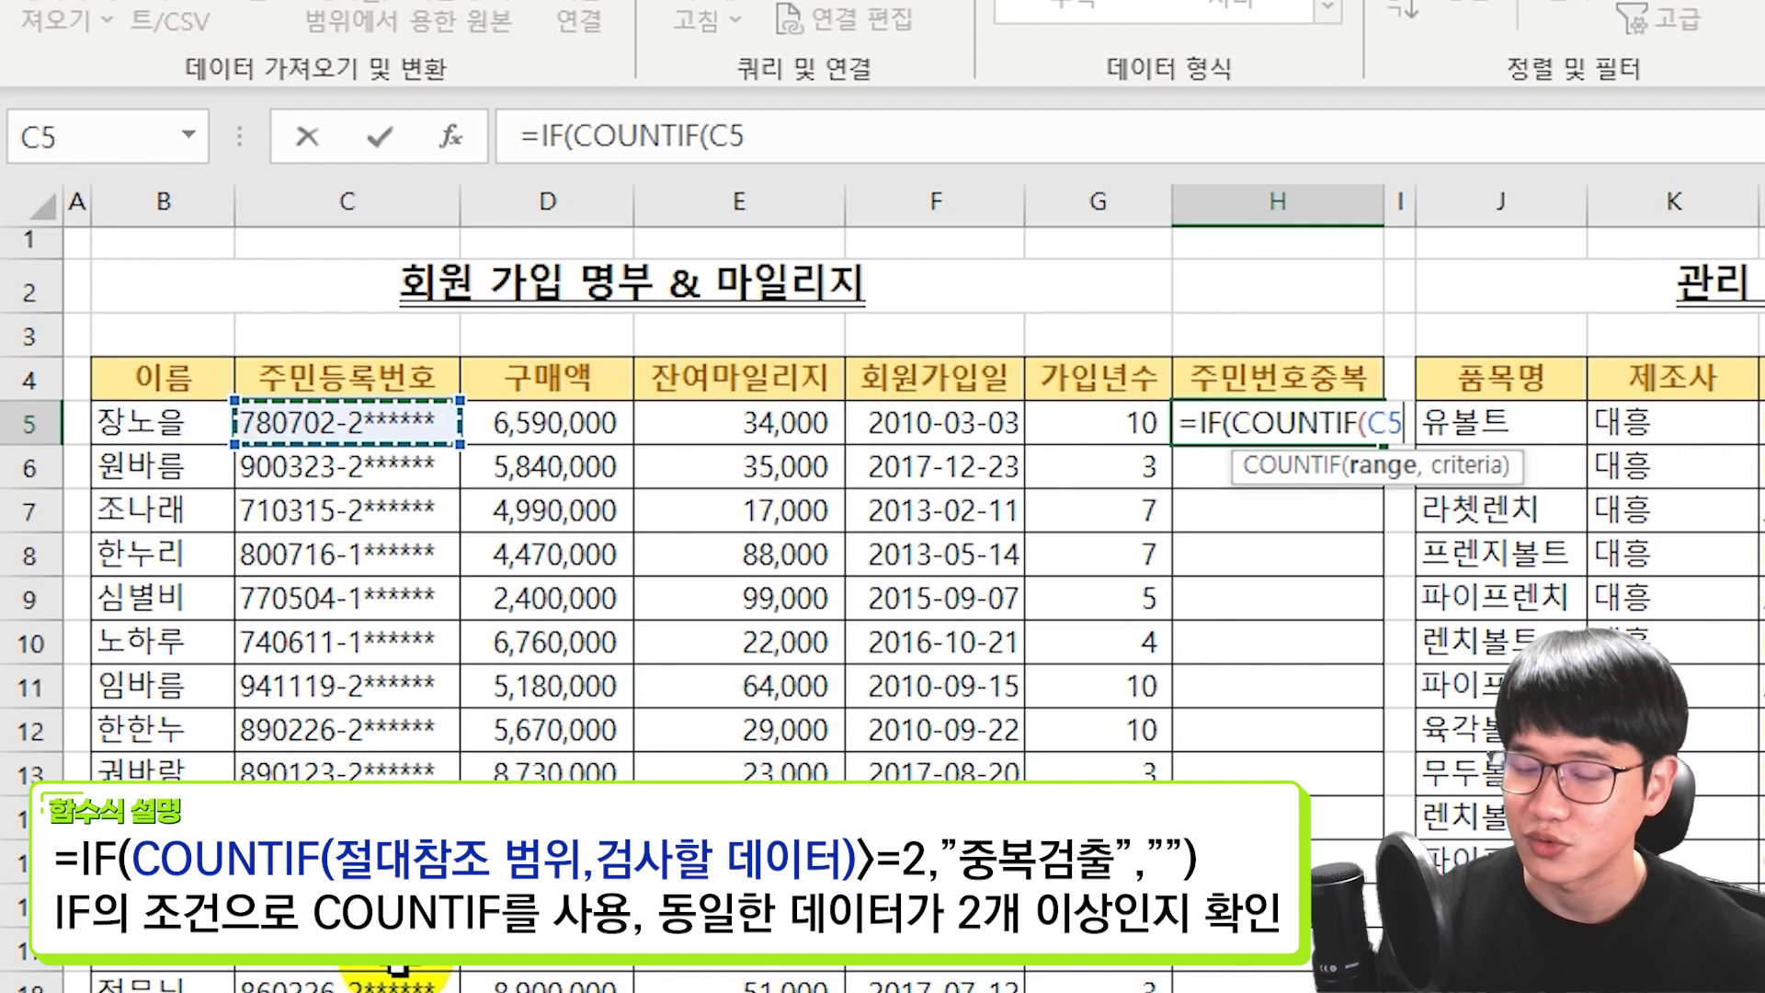
key(ctrl+shift+Down)
text(:C46,)
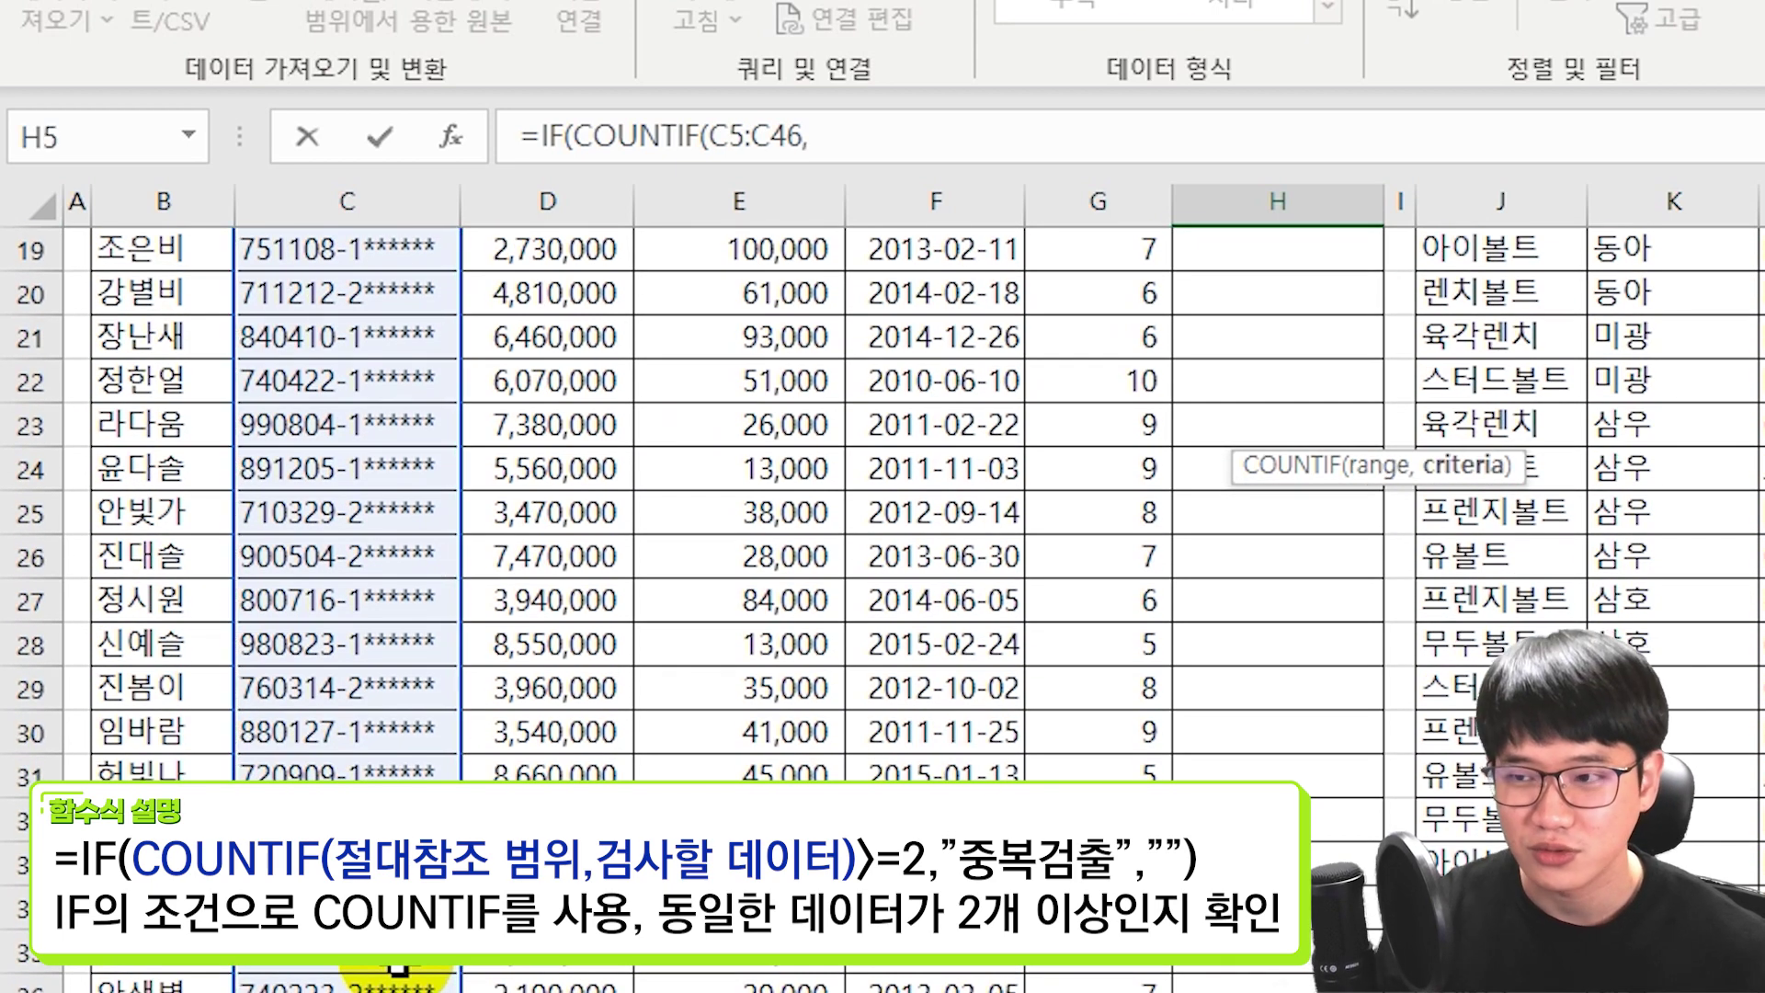
scroll(368, 828, up, 6)
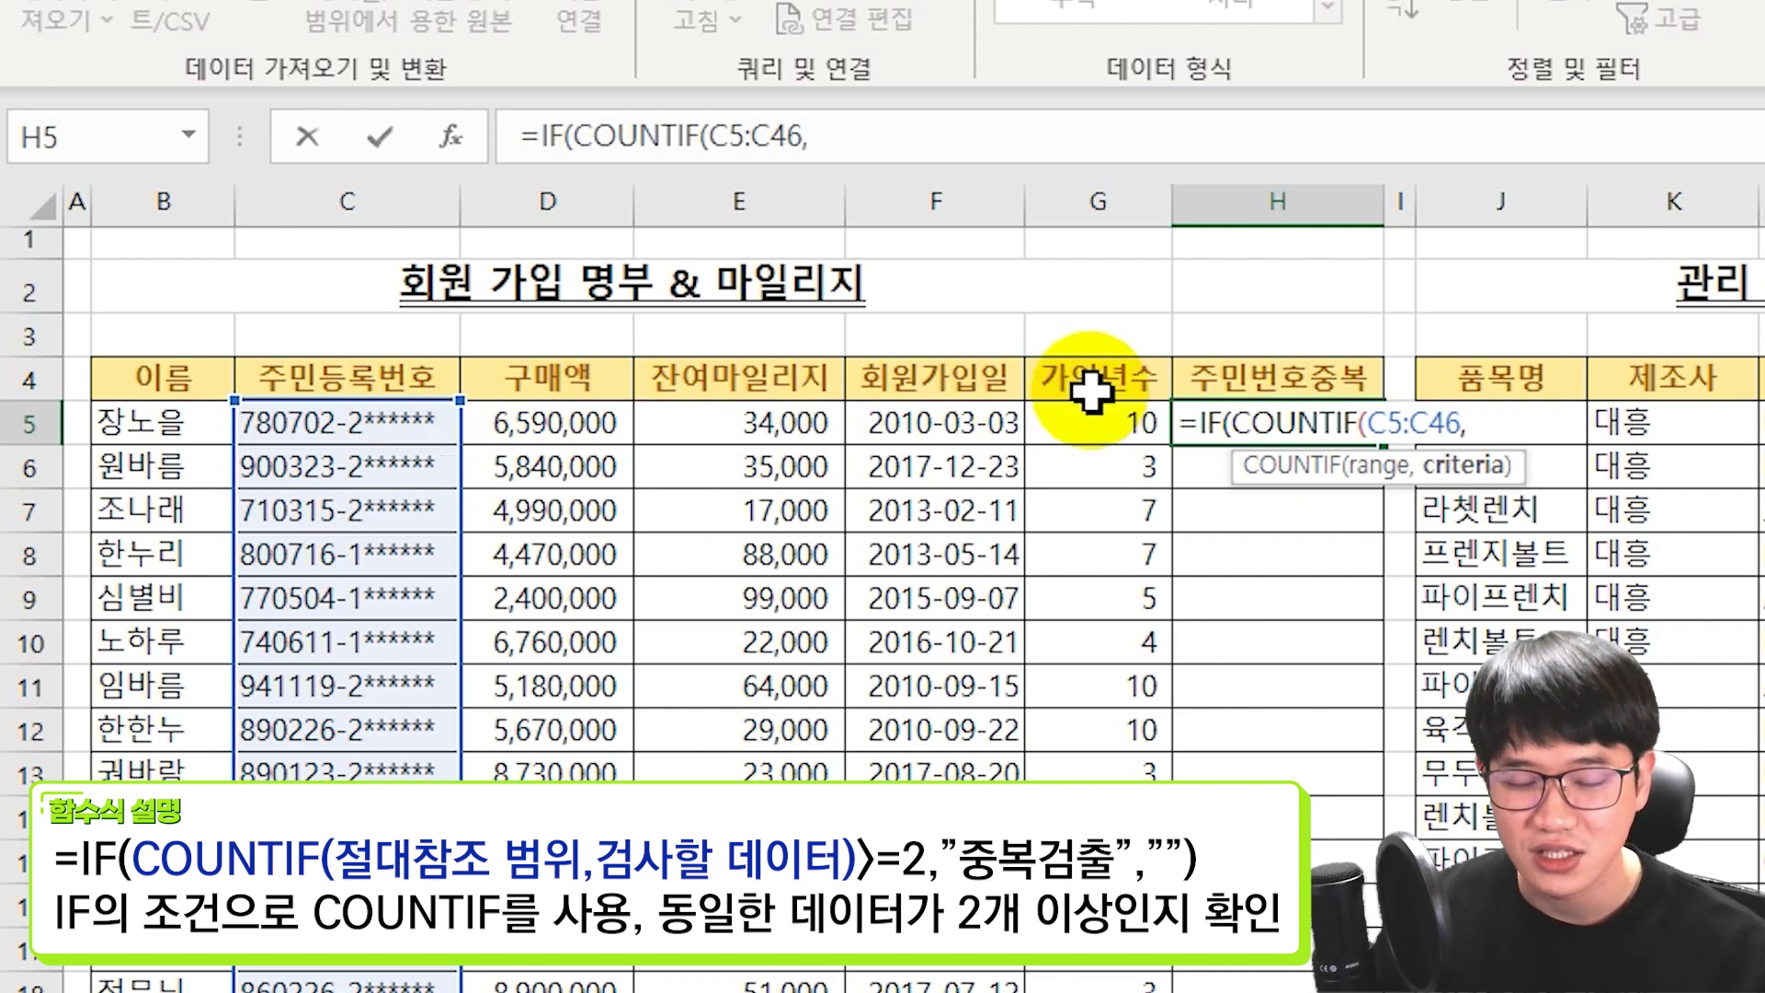
click(381, 423)
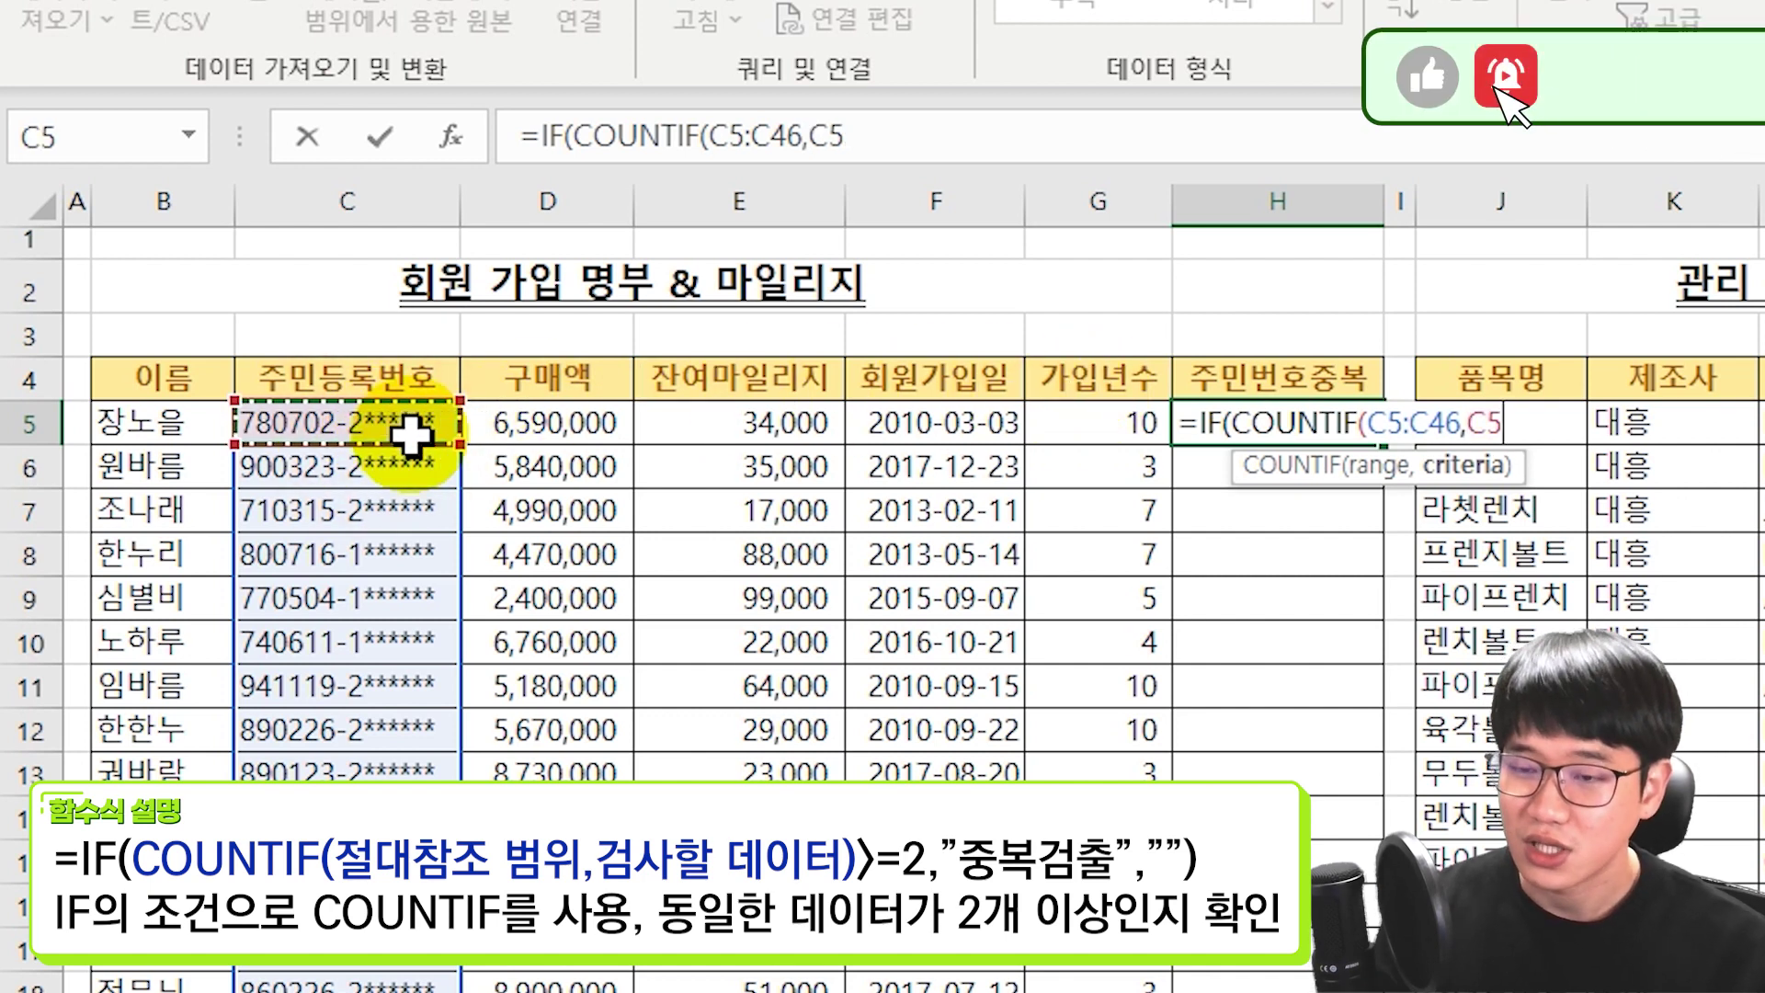
text())
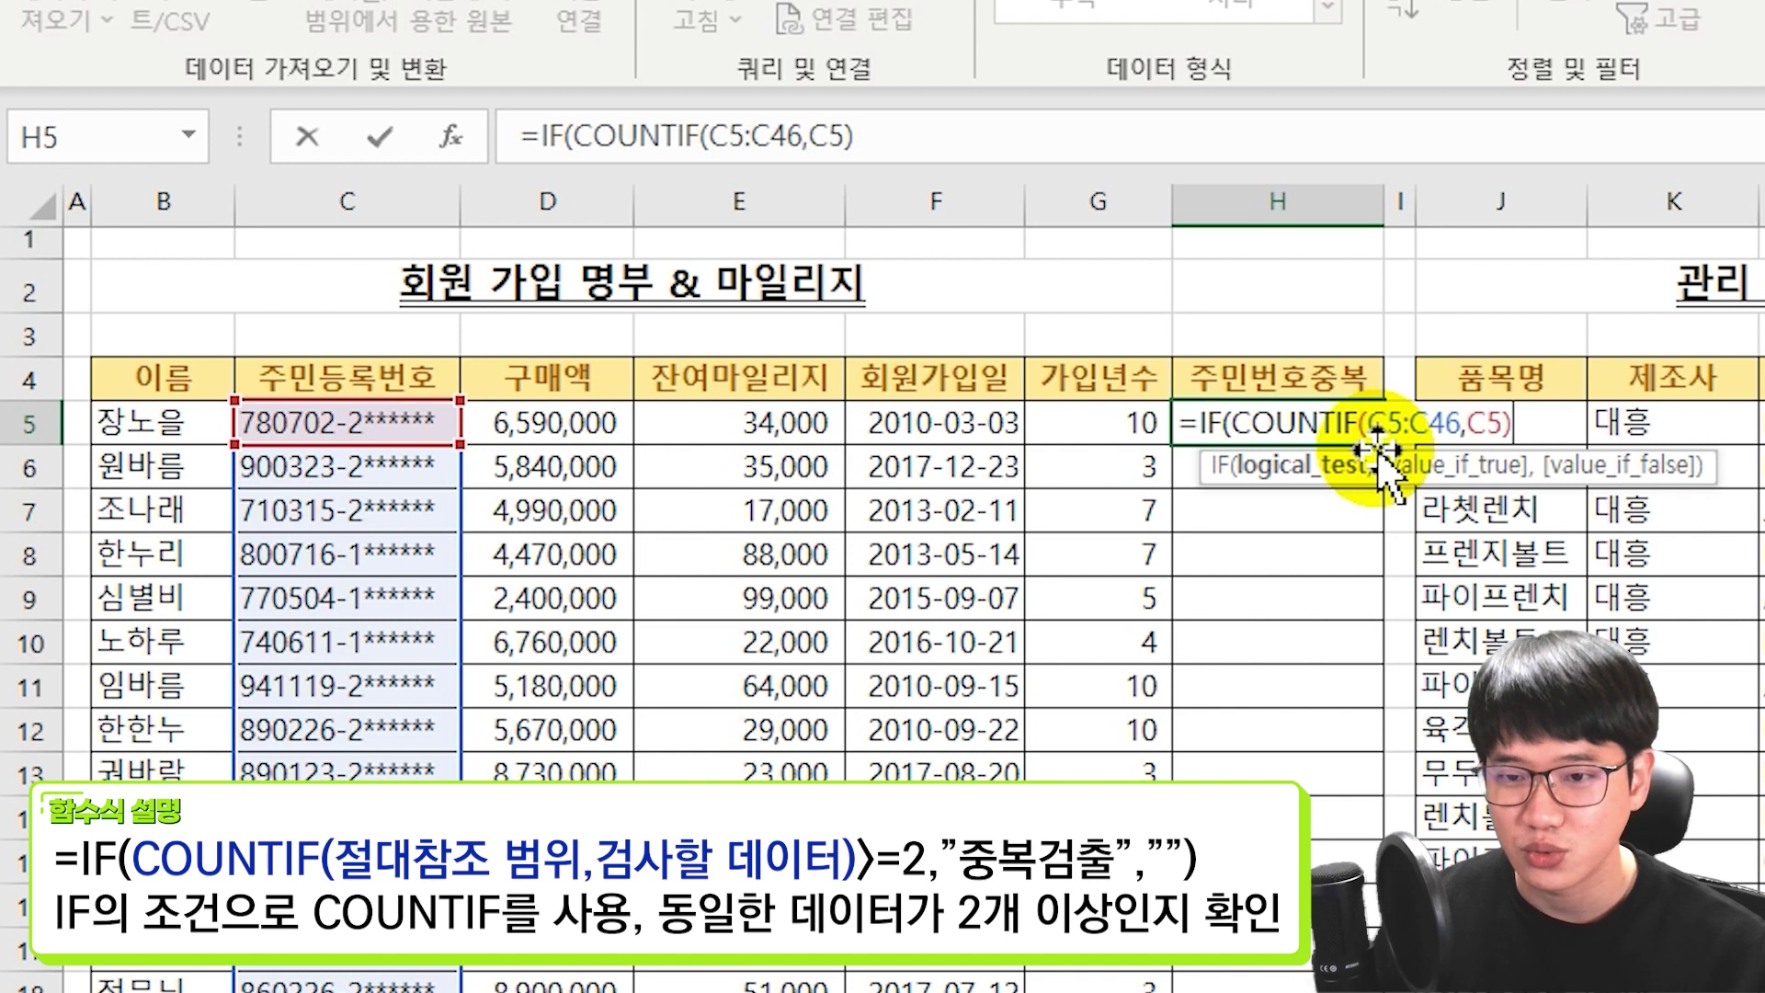
- Make the range absolute and complete H5 as =IF(COUNTIF($C$5:$C$46,C5)>=2,"중복검출","")
click(741, 138)
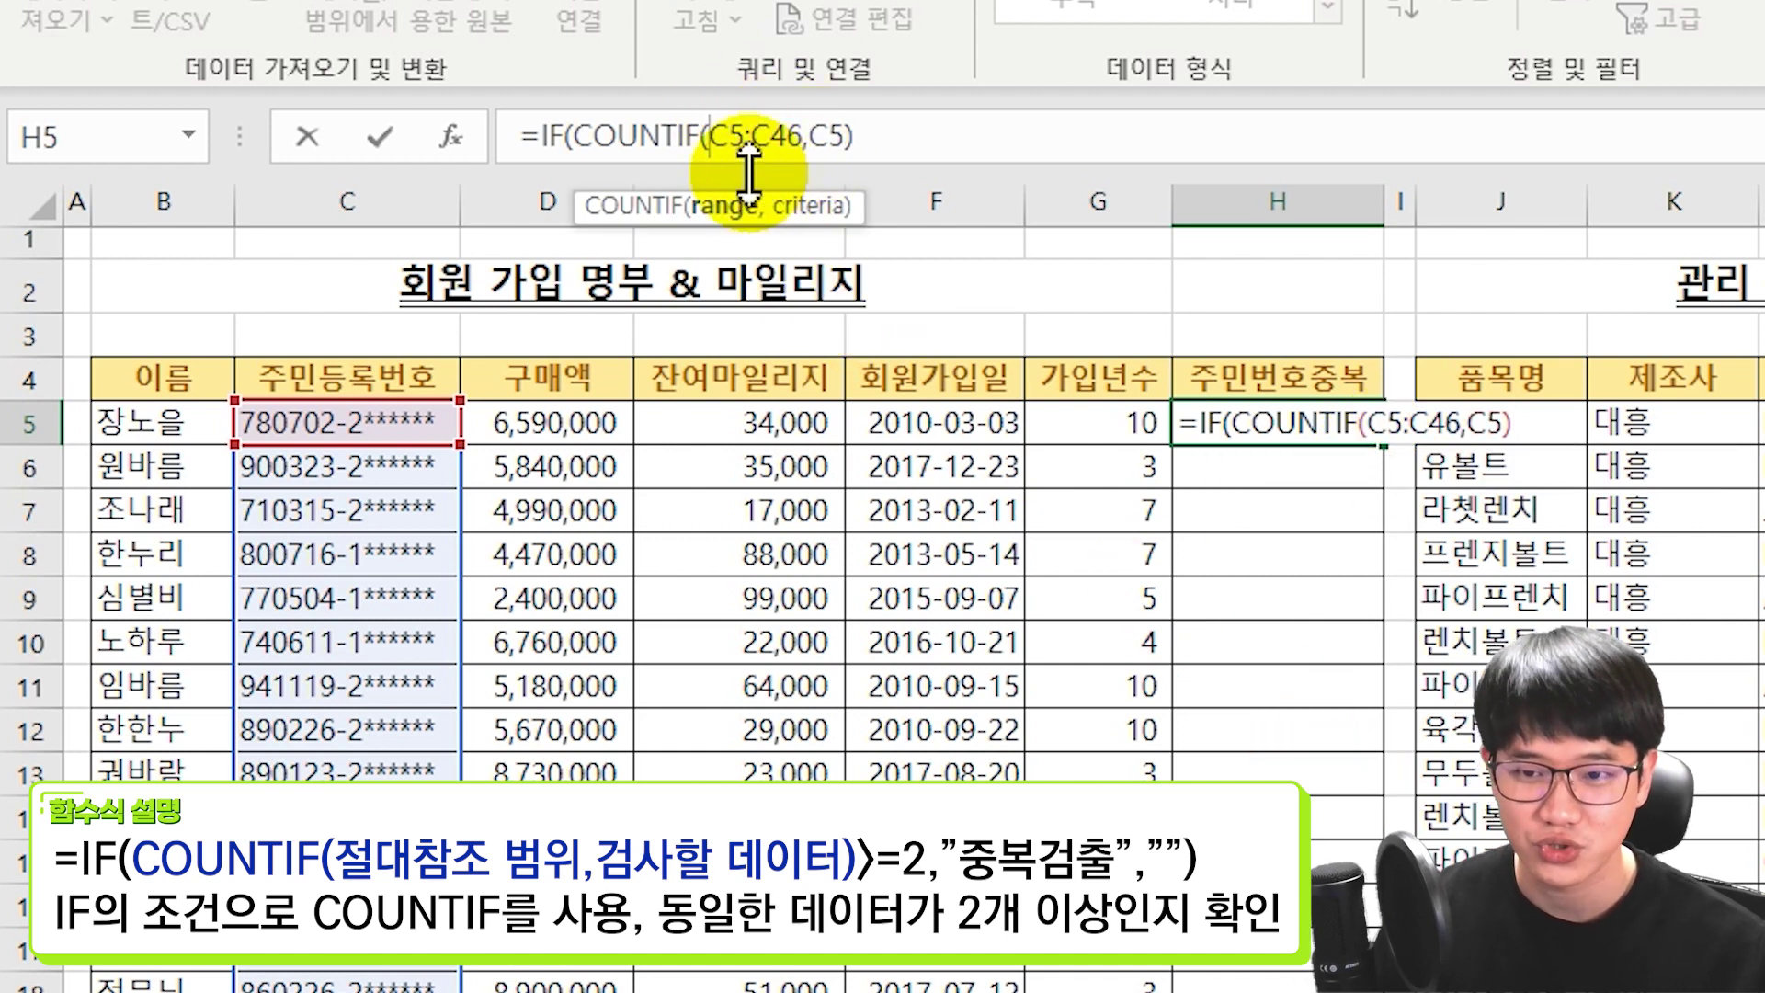
drag(708, 136, 802, 136)
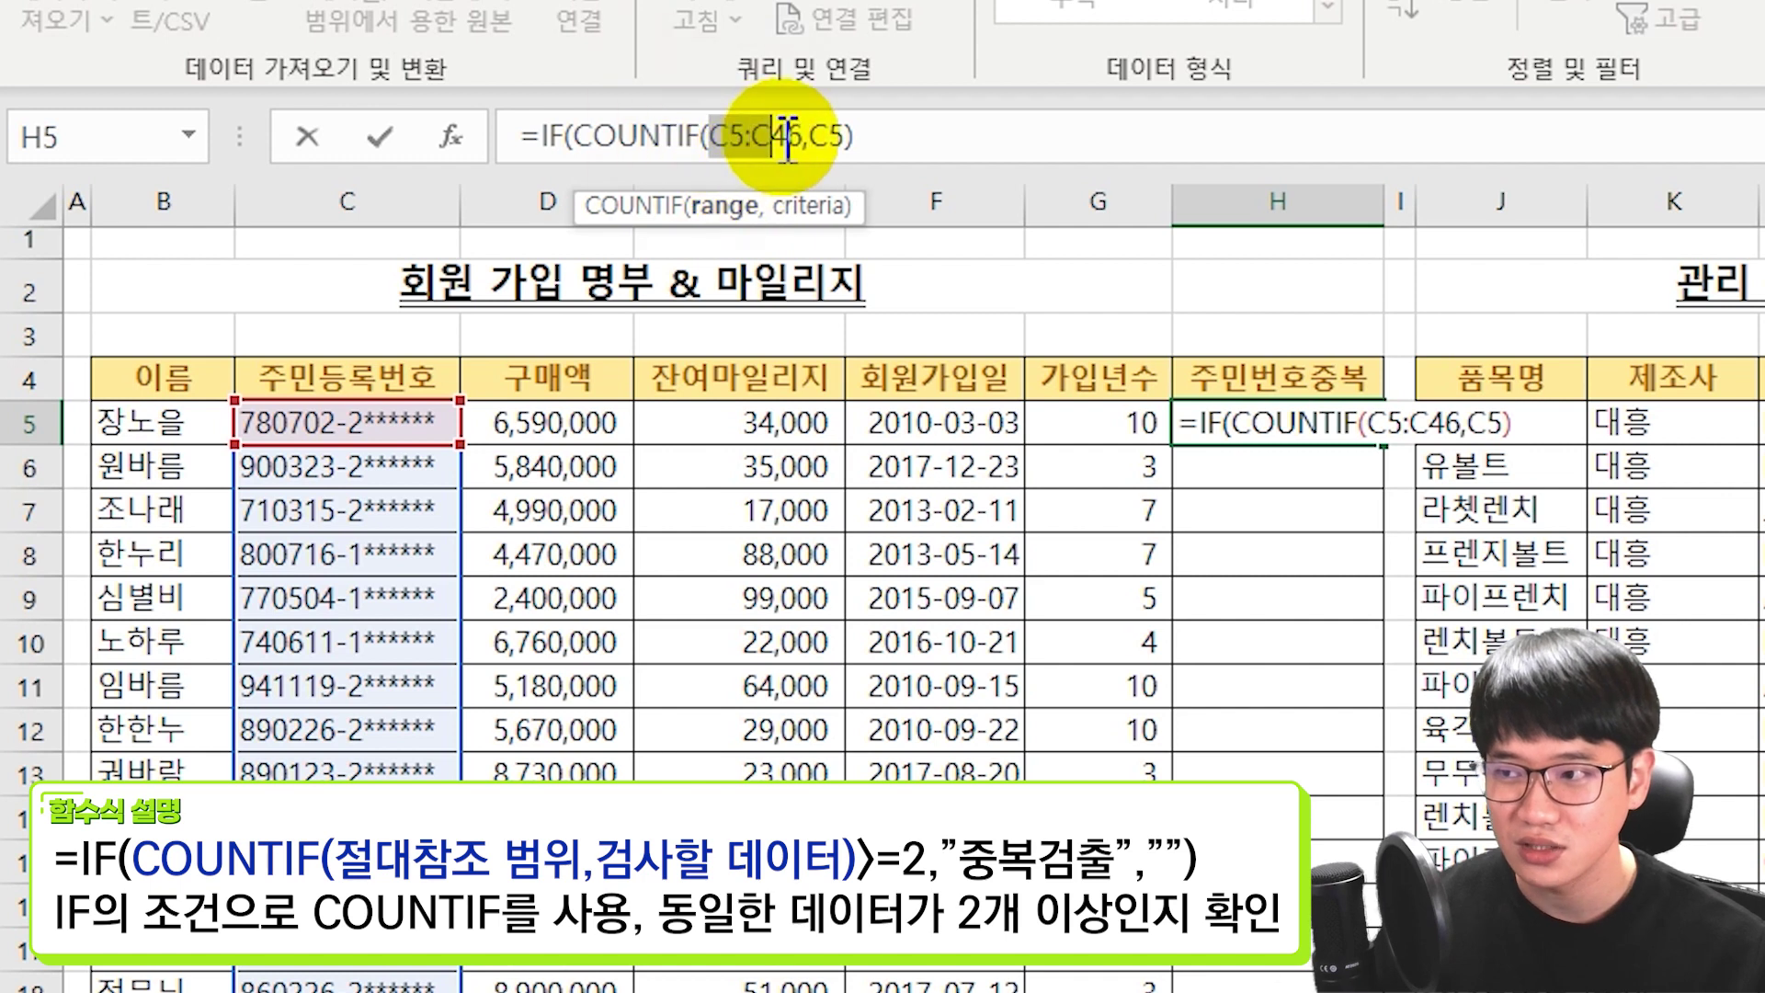
key(F4)
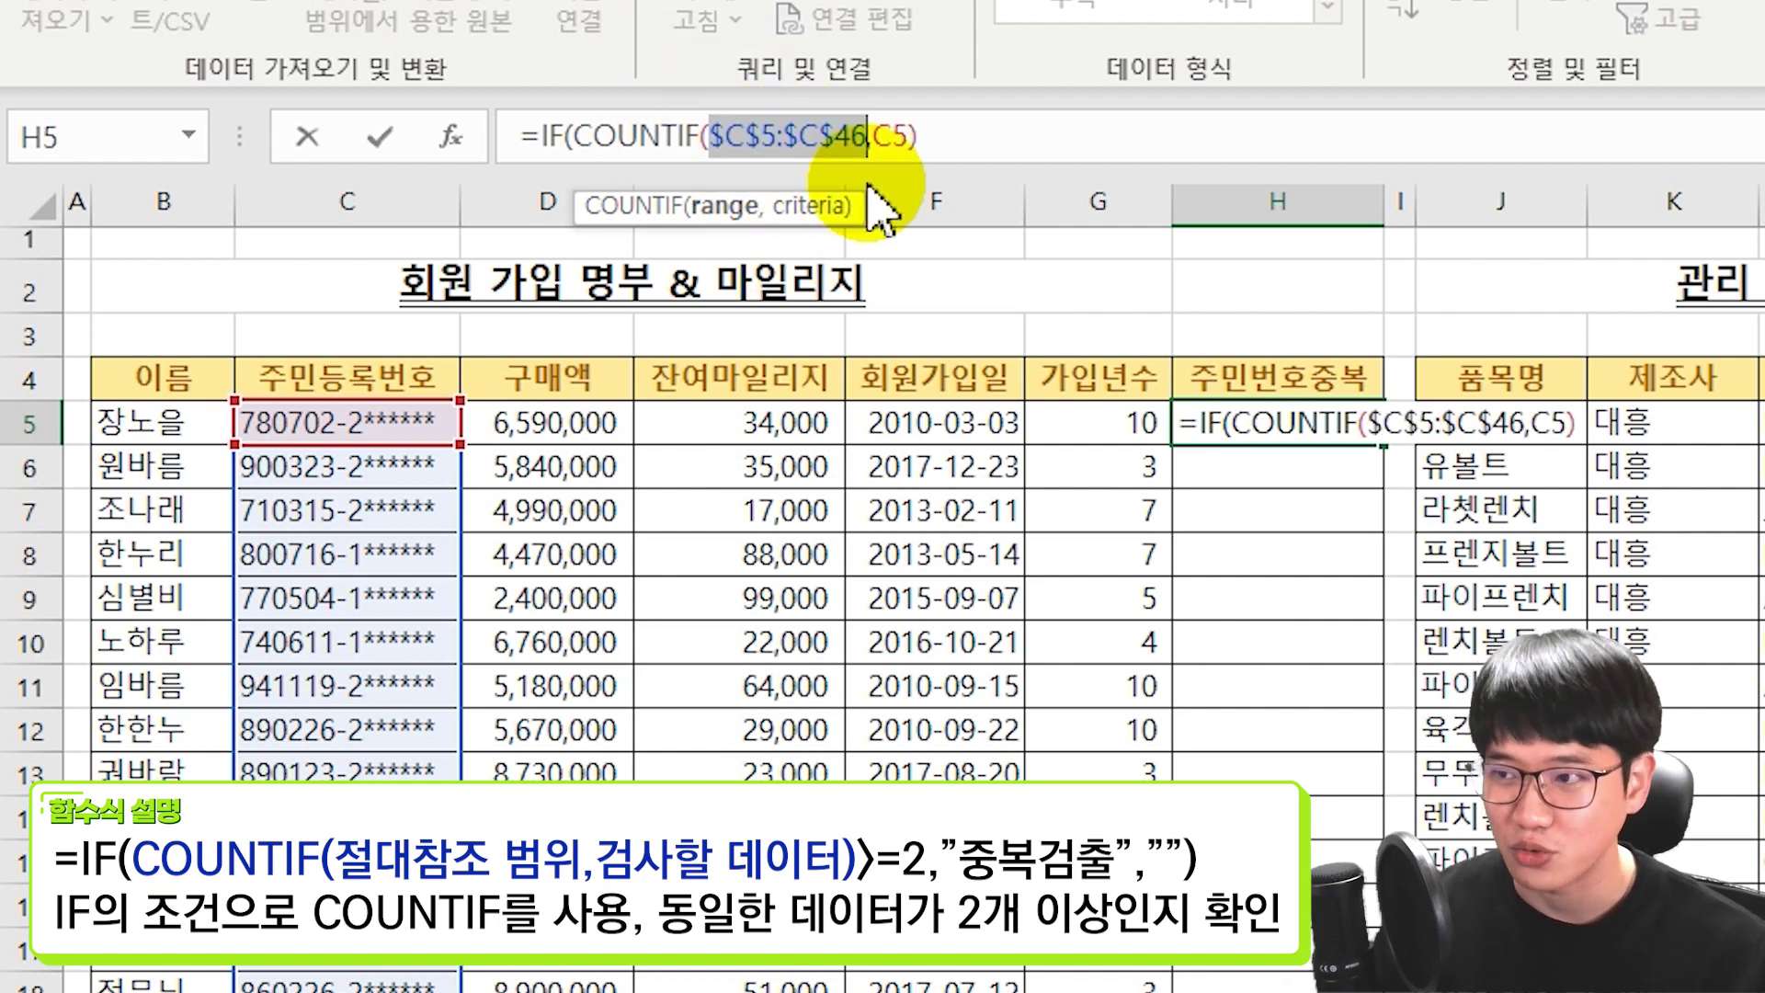
click(964, 138)
text(>=2)
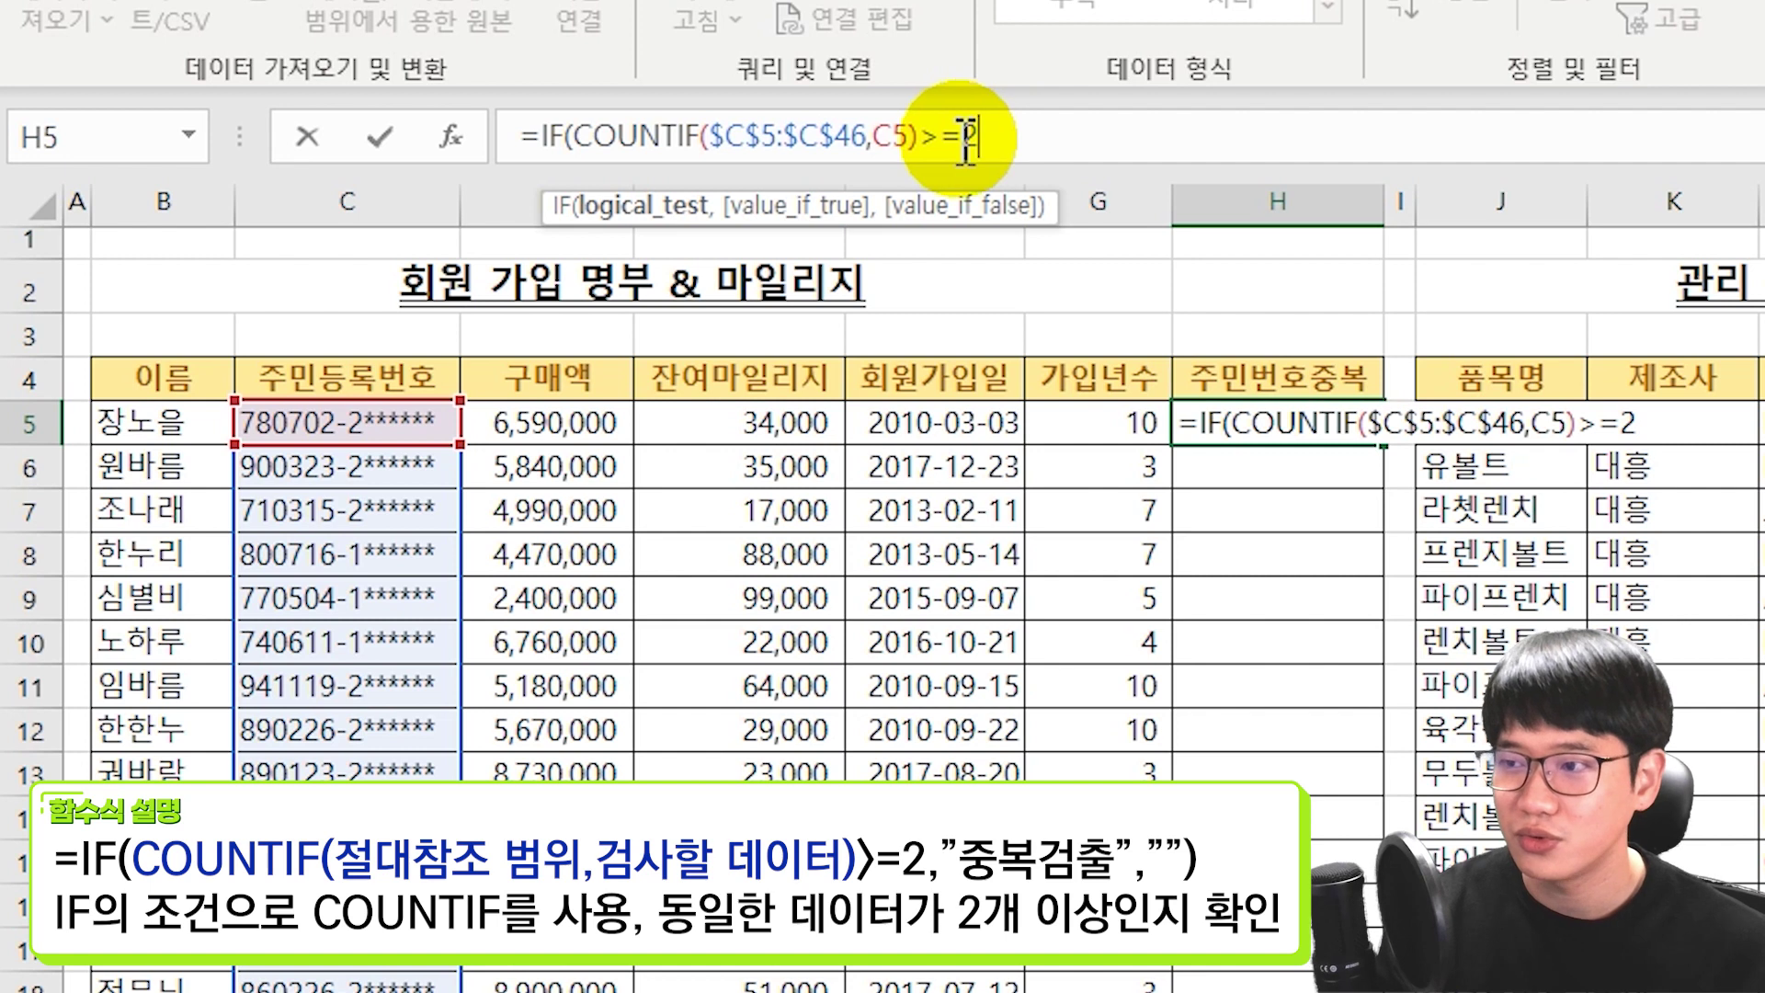
text(,)
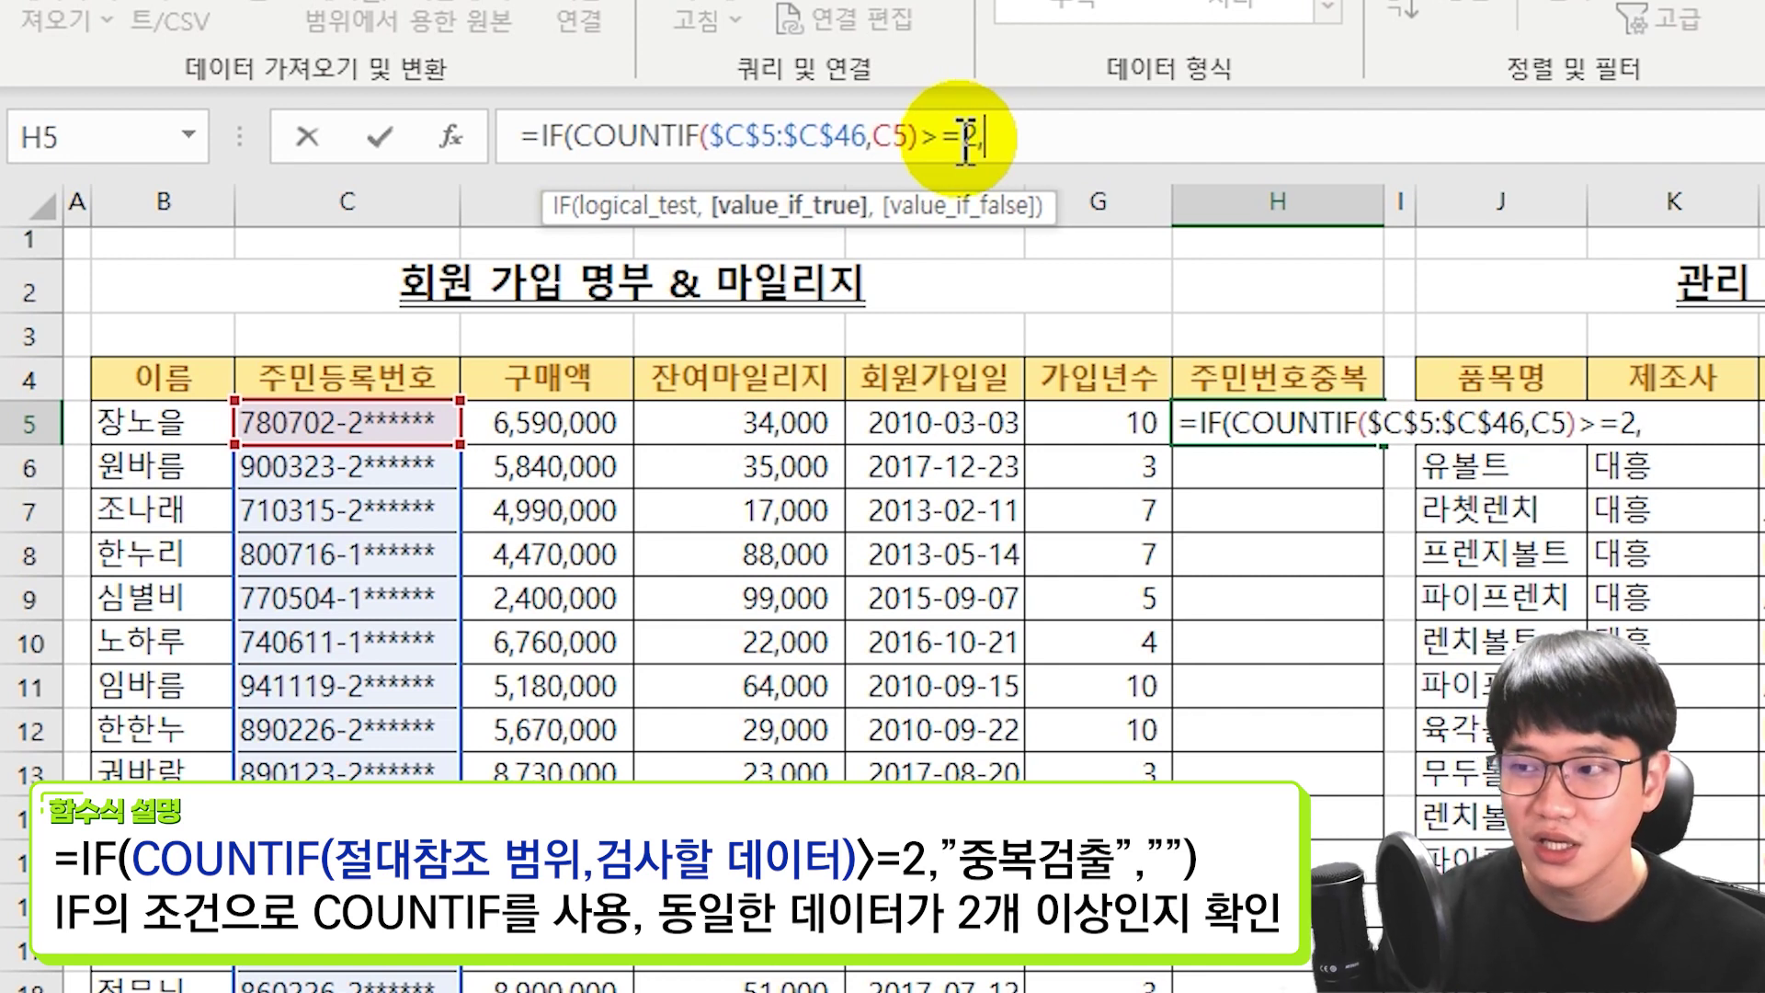
text(중복검ㅊ)
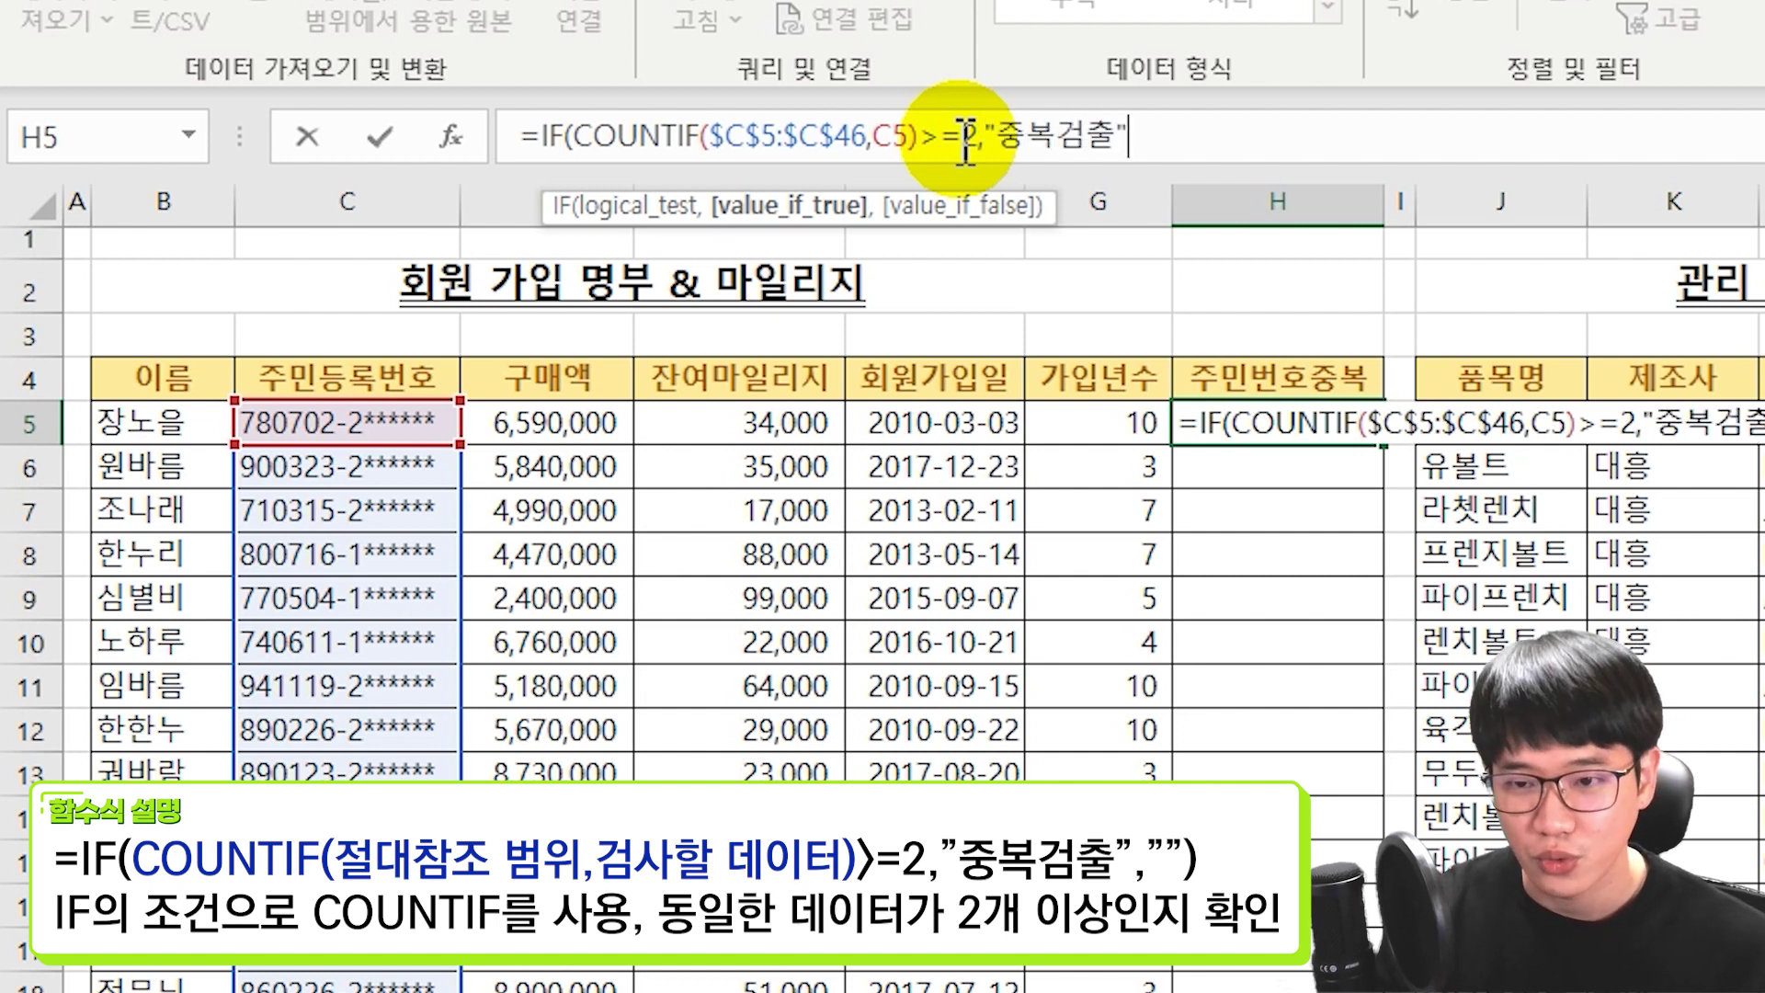
text(,)
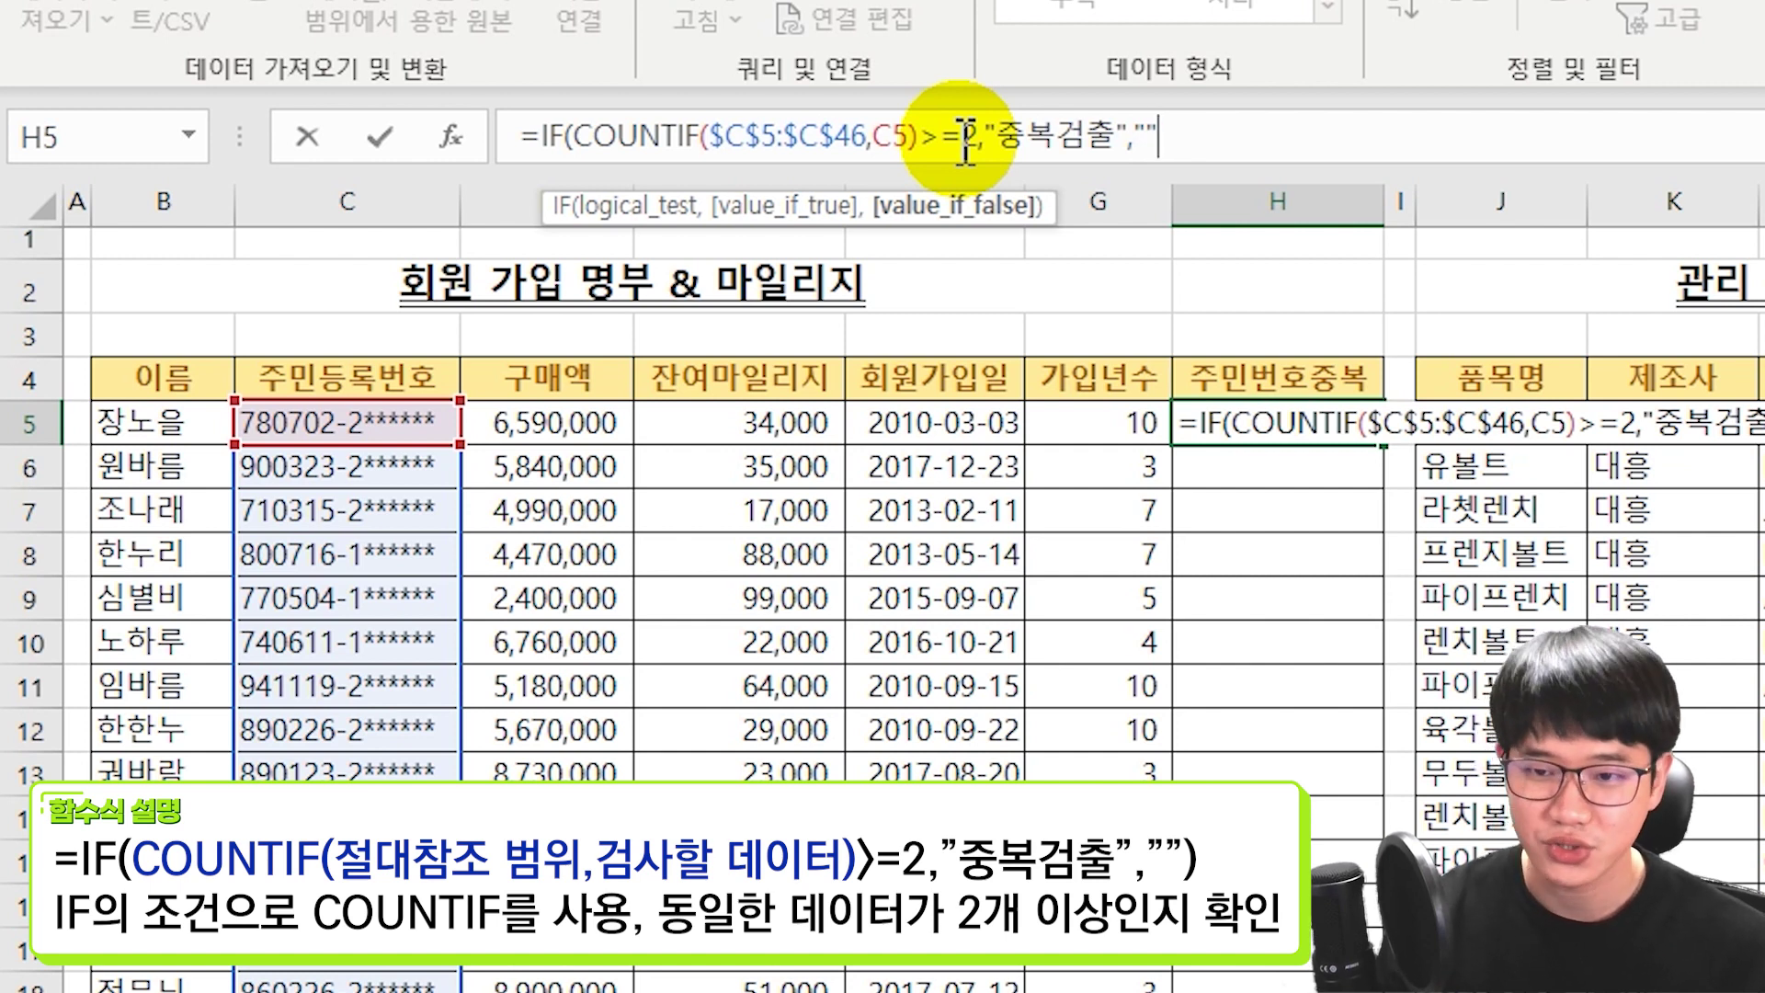
text())
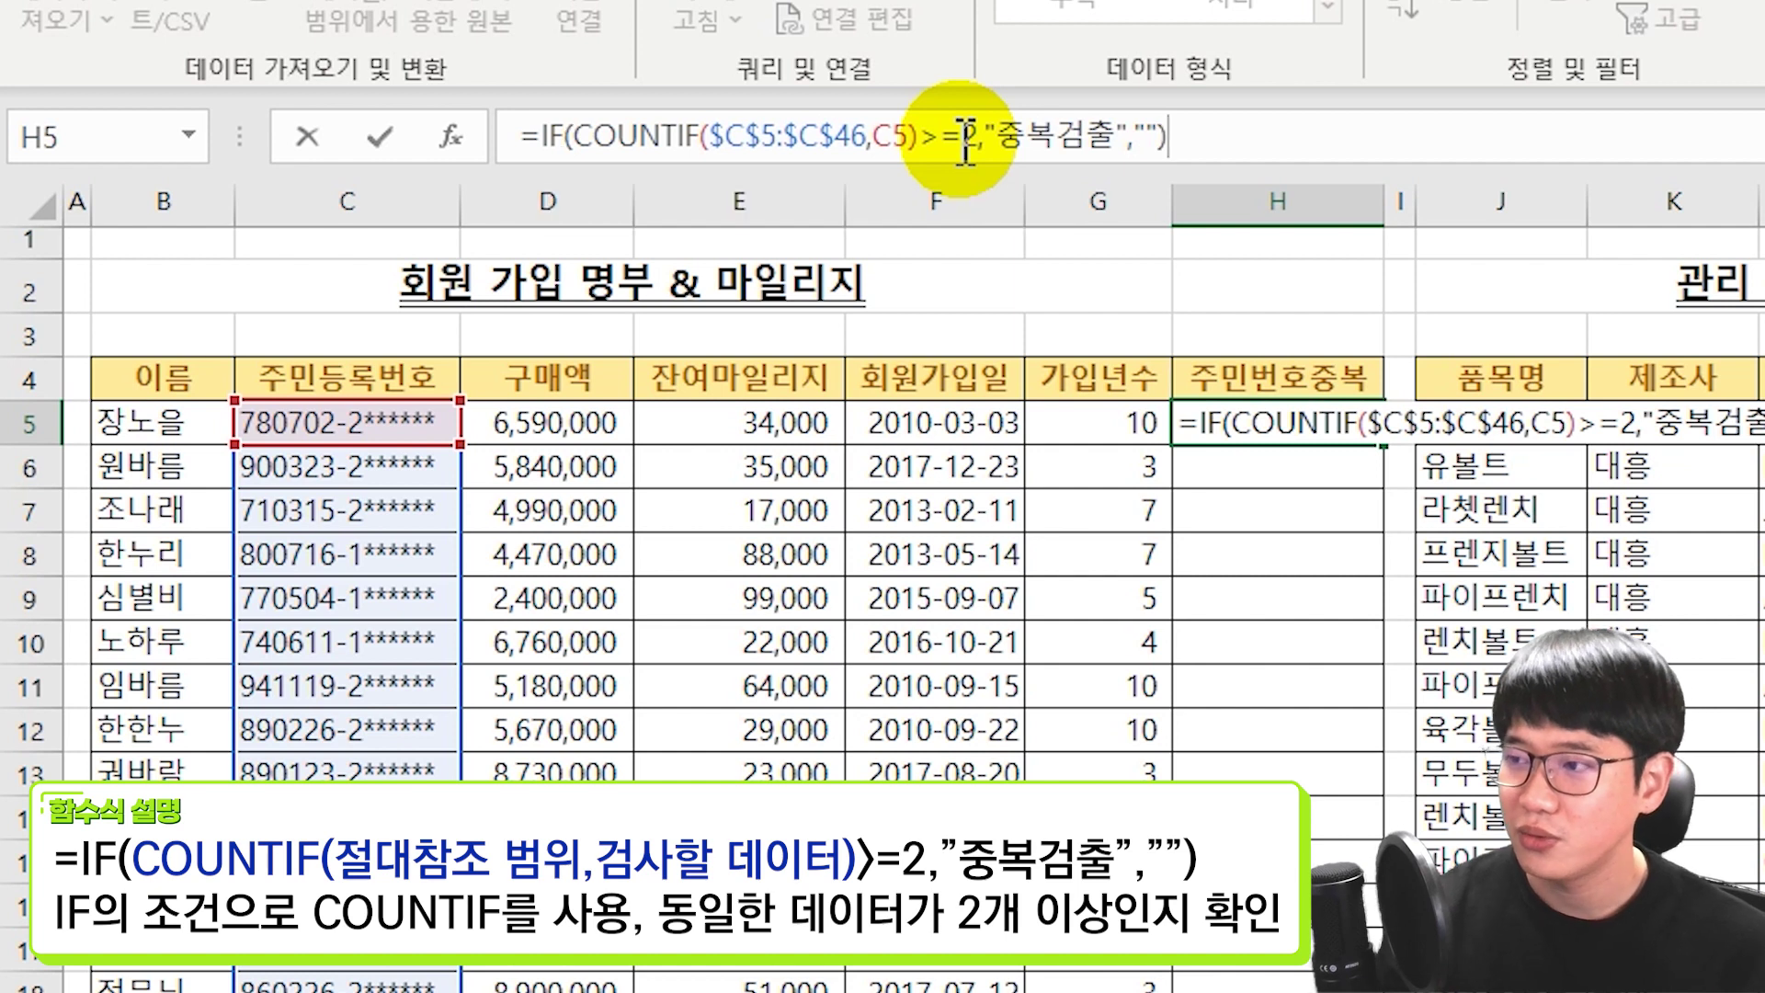
key(Return)
click(1343, 416)
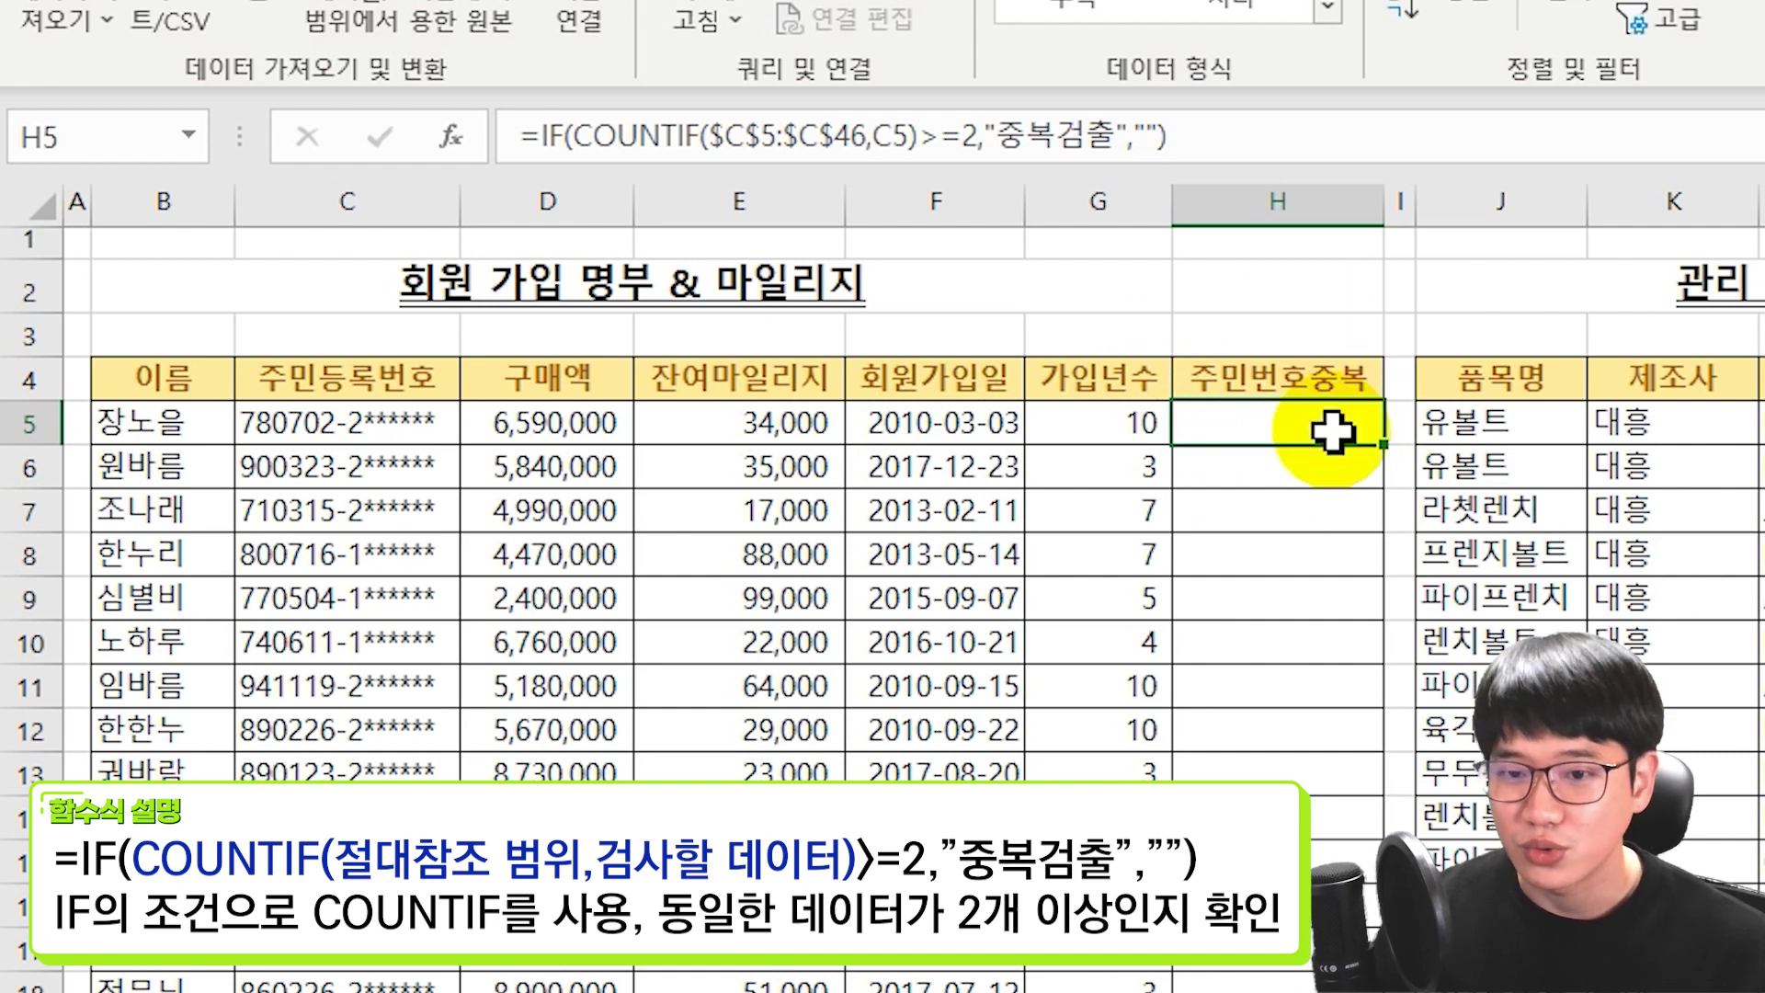
- Fill H5's duplicate-check formula down column H to row 46 and review the flagged rows
double_click(1382, 455)
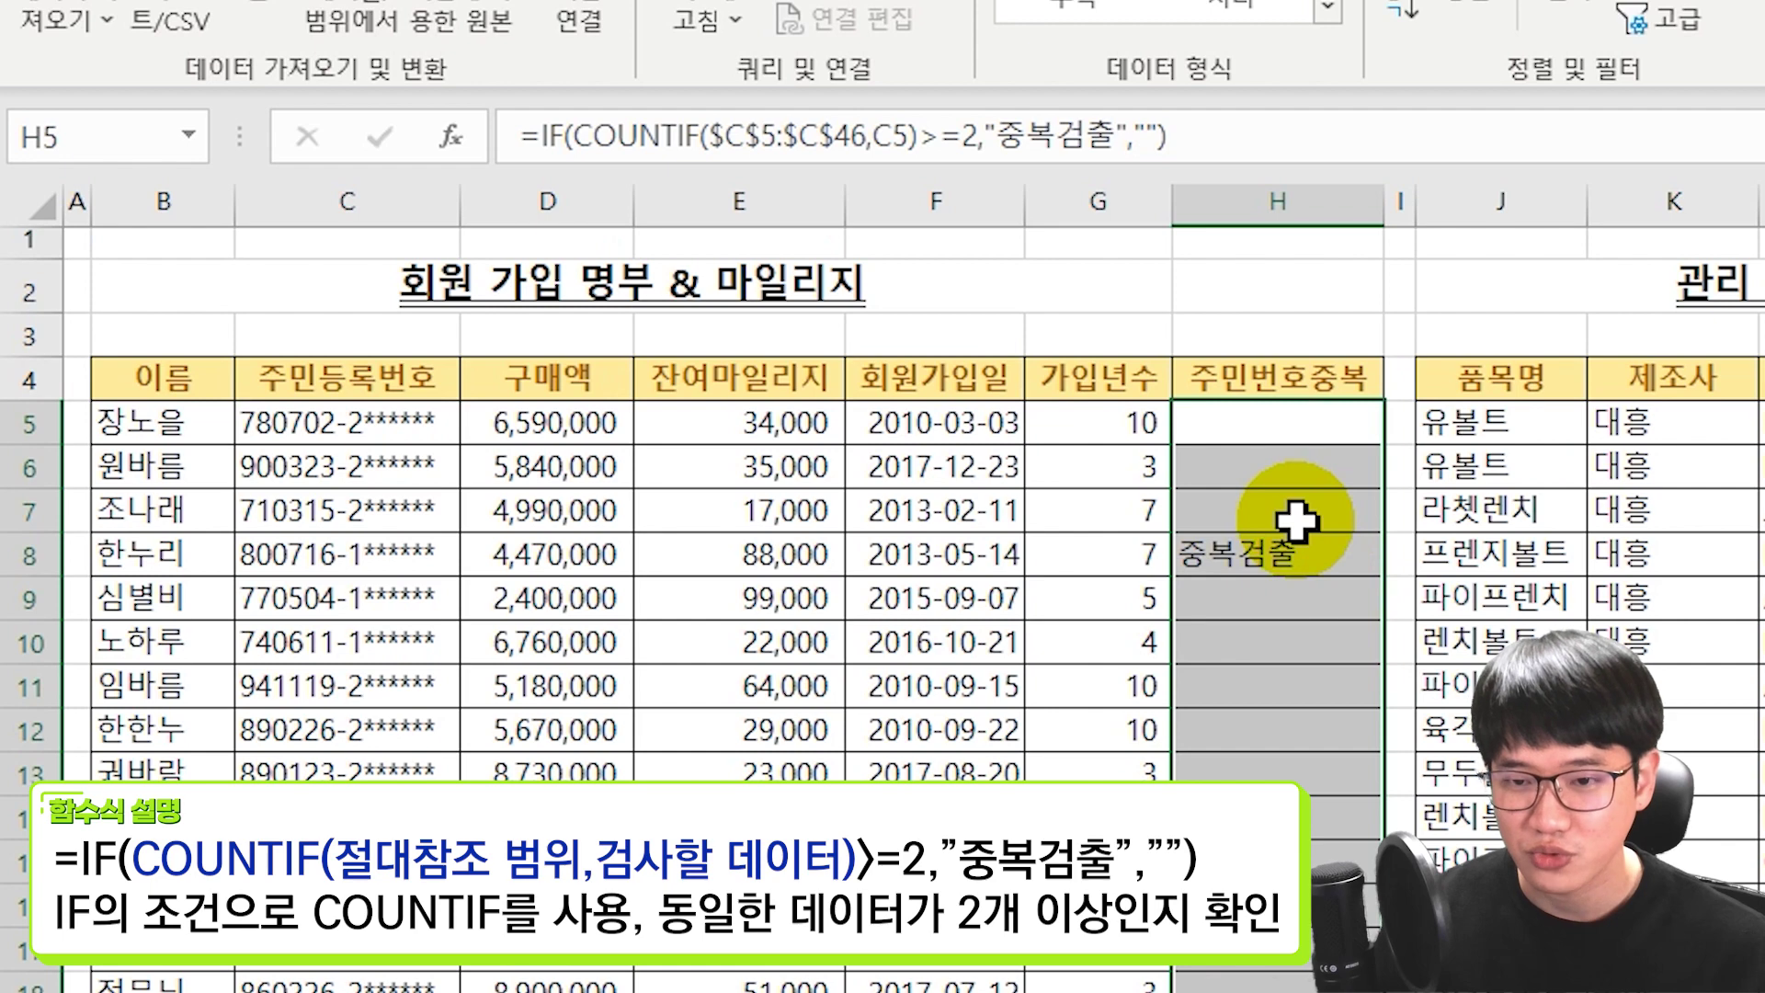
scroll(1288, 524, down, 2)
scroll(1300, 583, down, 3)
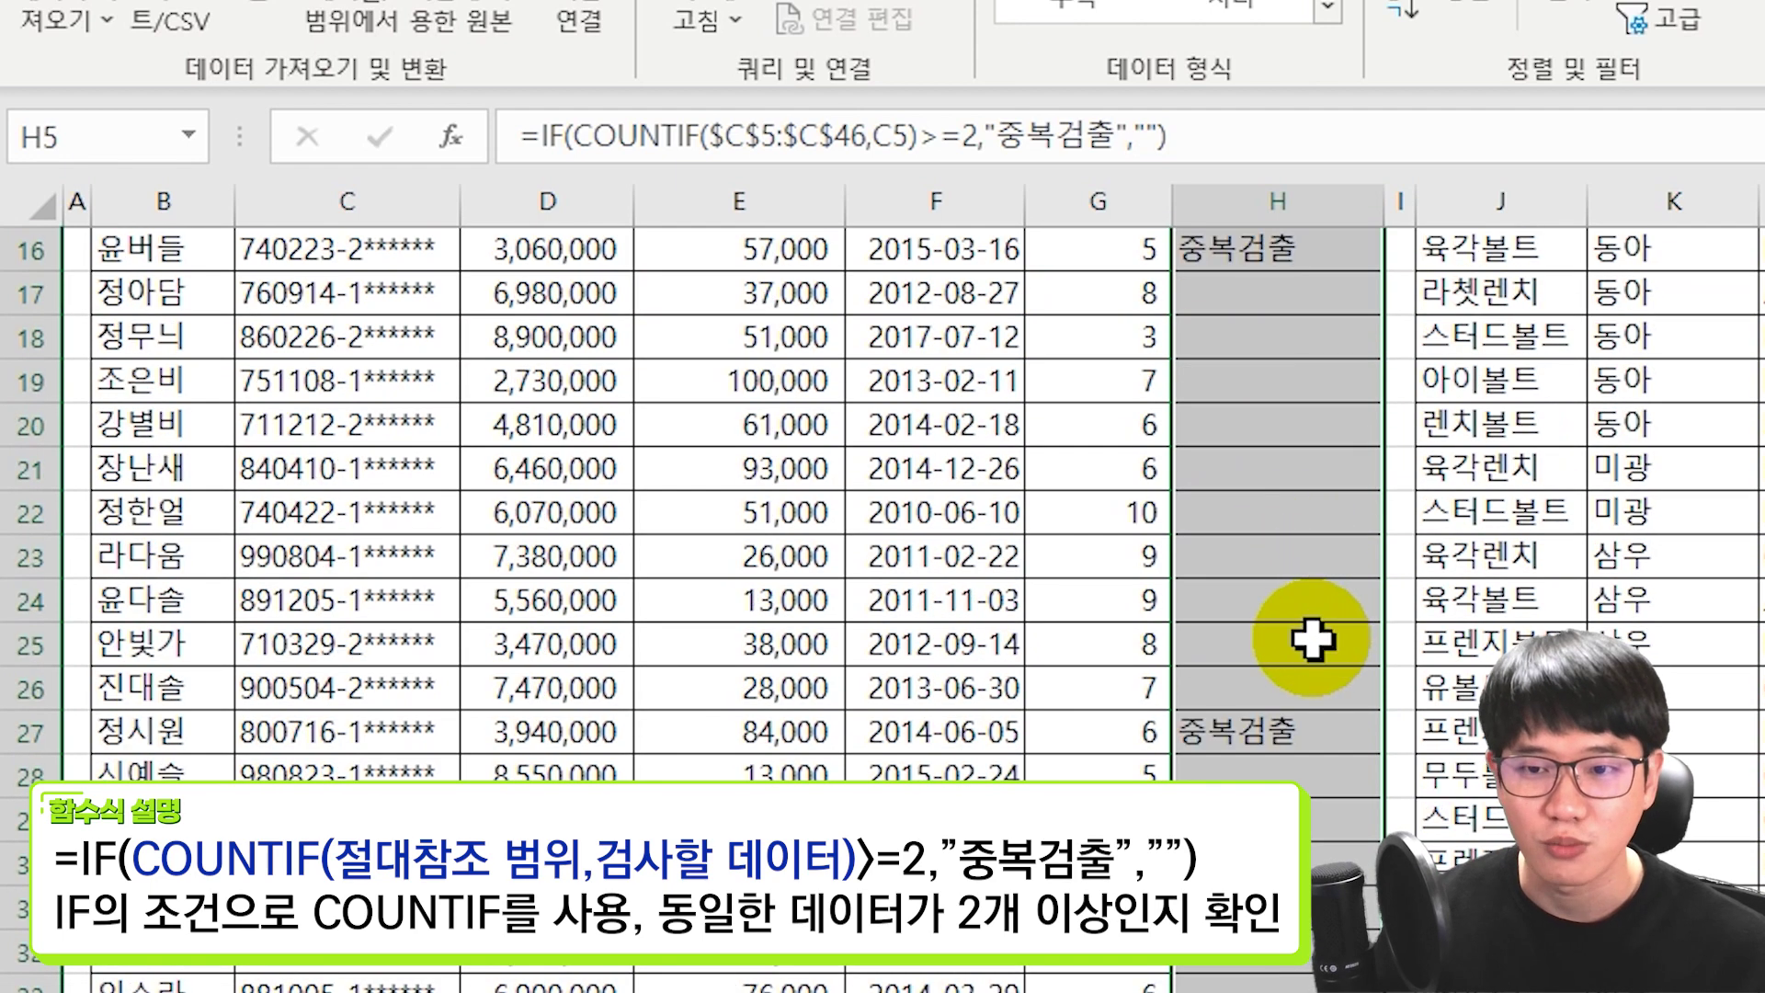
scroll(1312, 631, down, 3)
click(1312, 682)
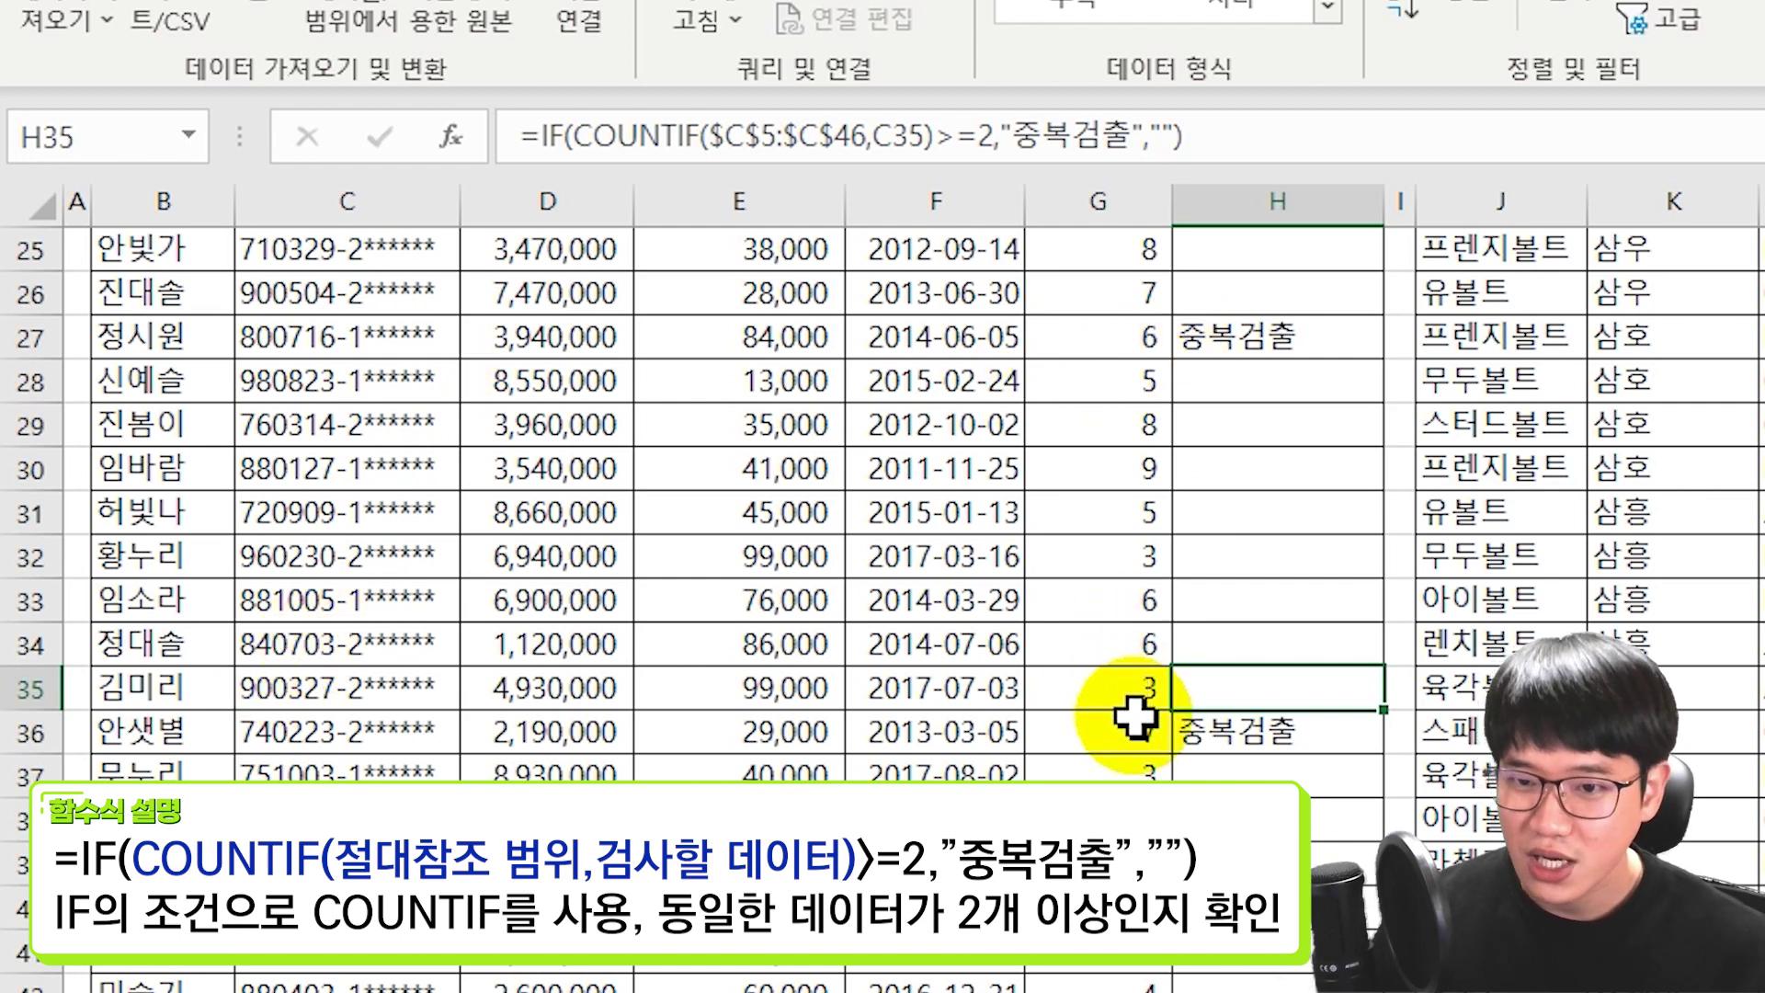
scroll(1136, 703, up, 5)
scroll(464, 453, up, 3)
click(164, 375)
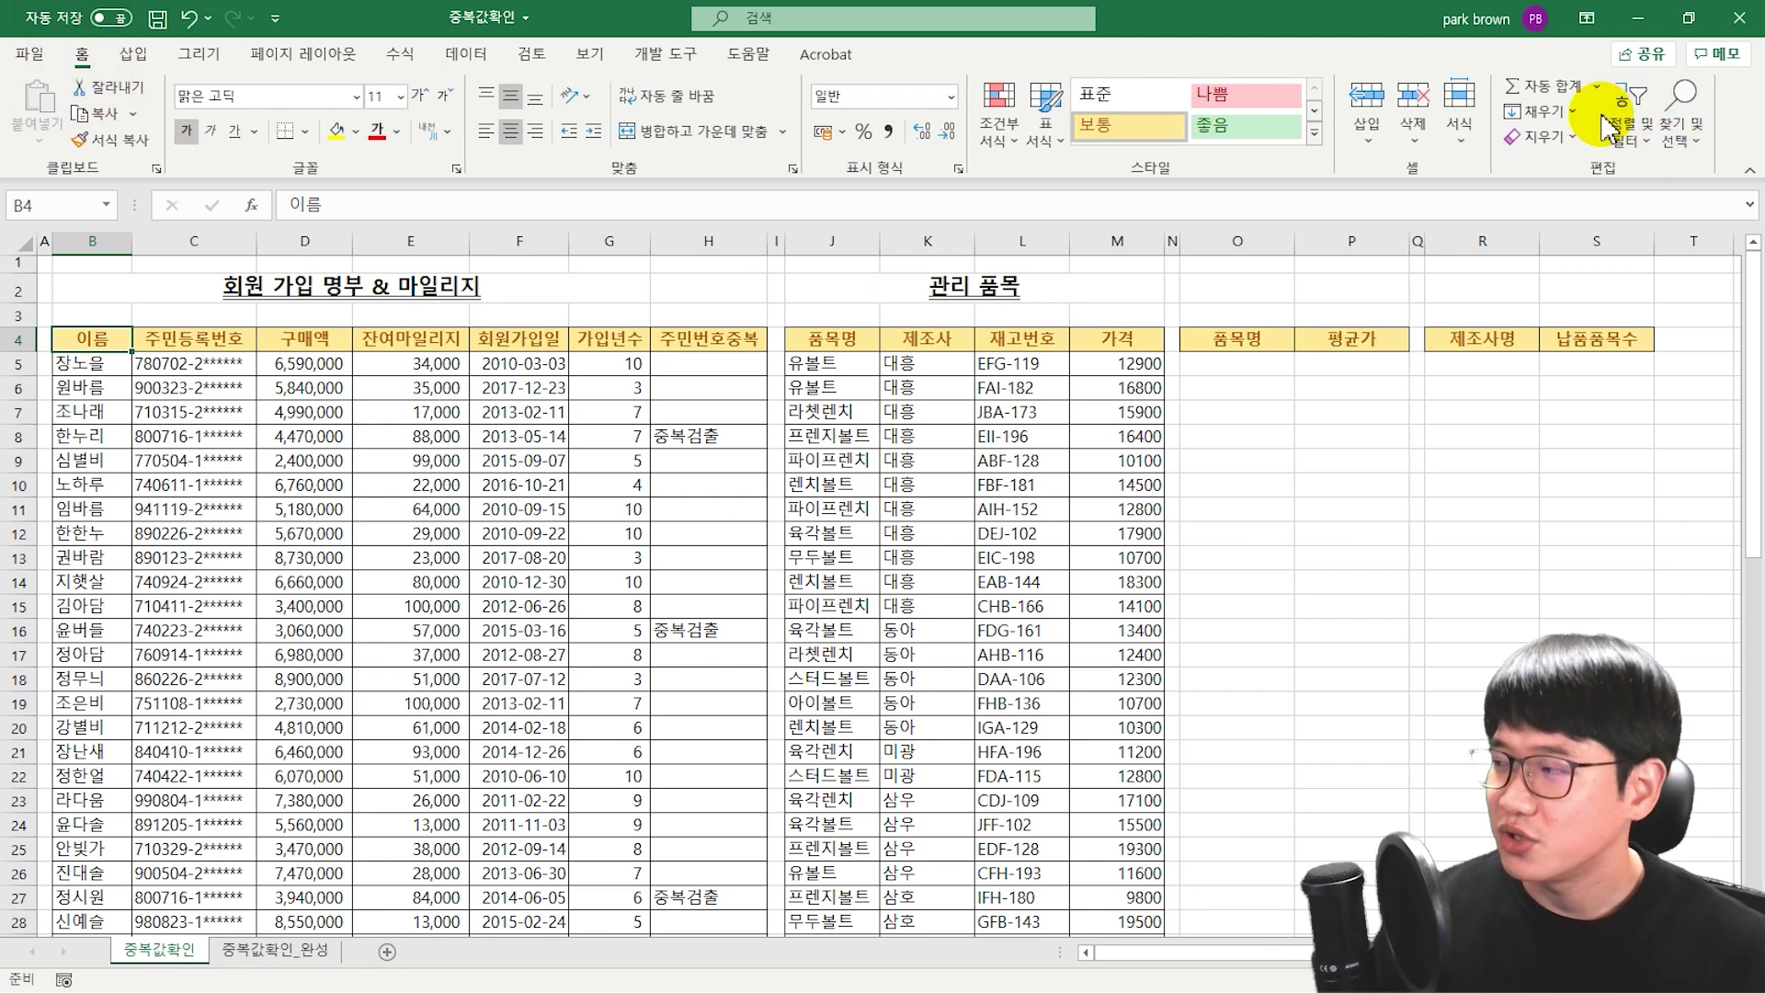
- Filter the member table to show only 중복검출 rows, sorted ascending by 주민등록번호
click(1644, 145)
click(1608, 267)
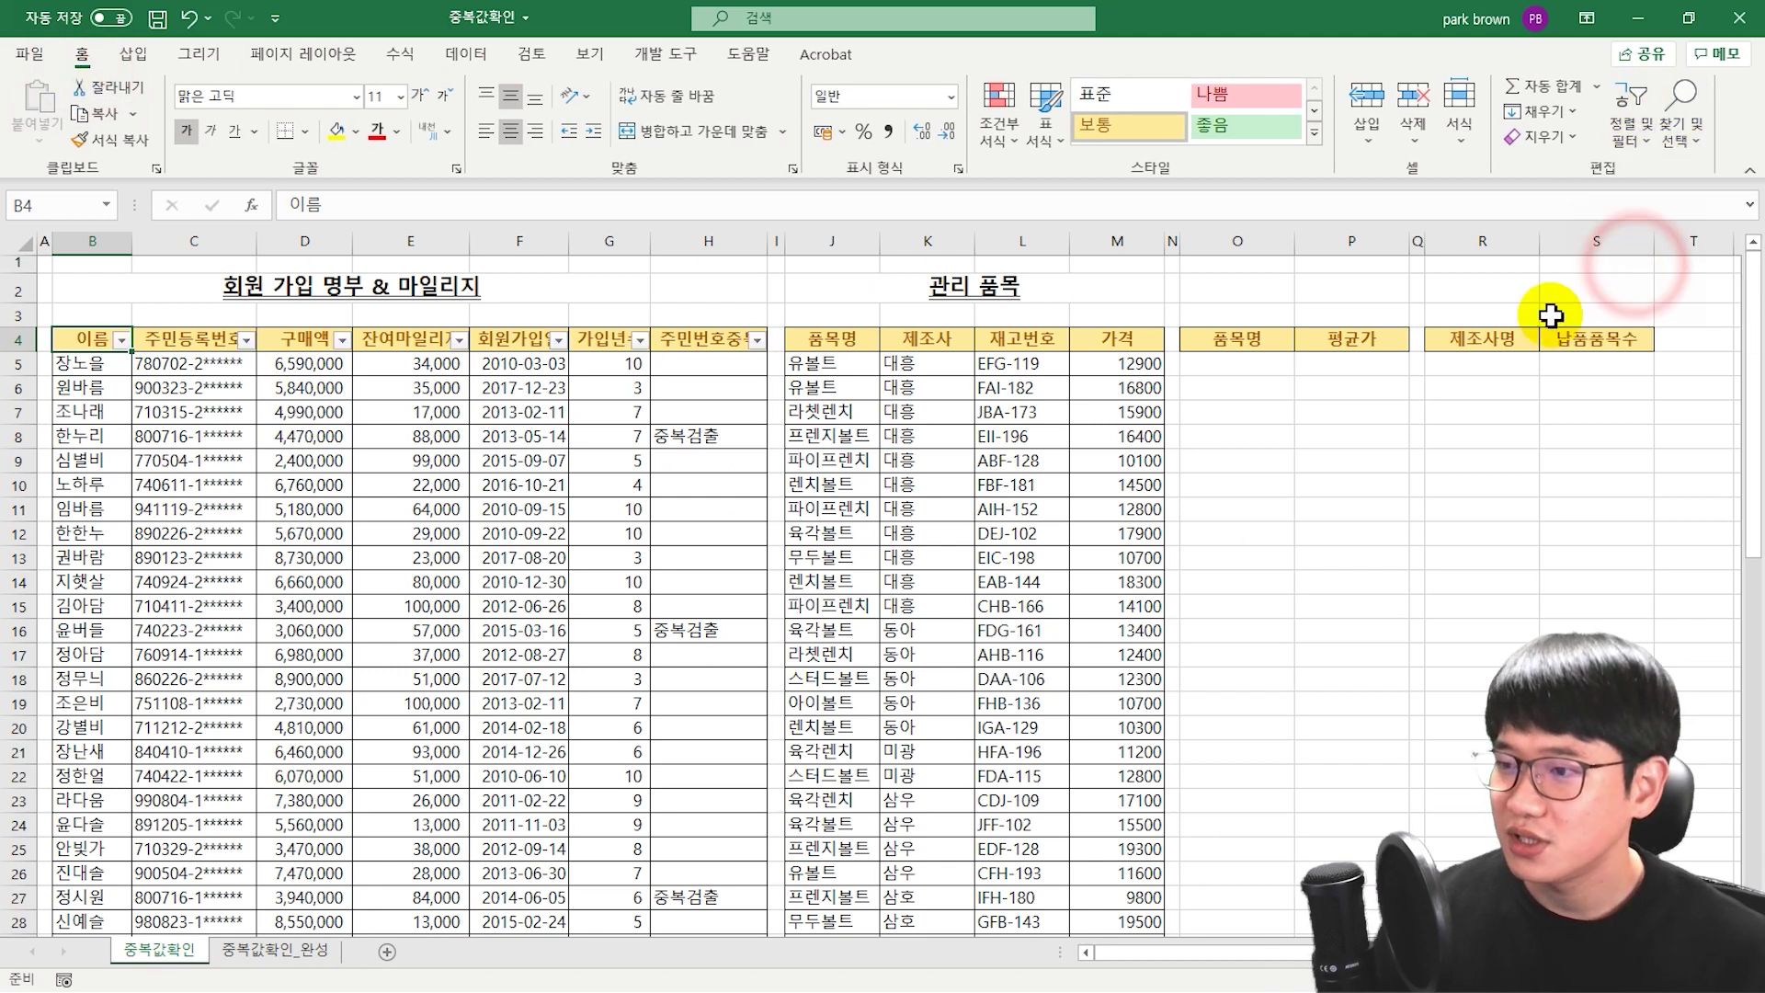
click(758, 342)
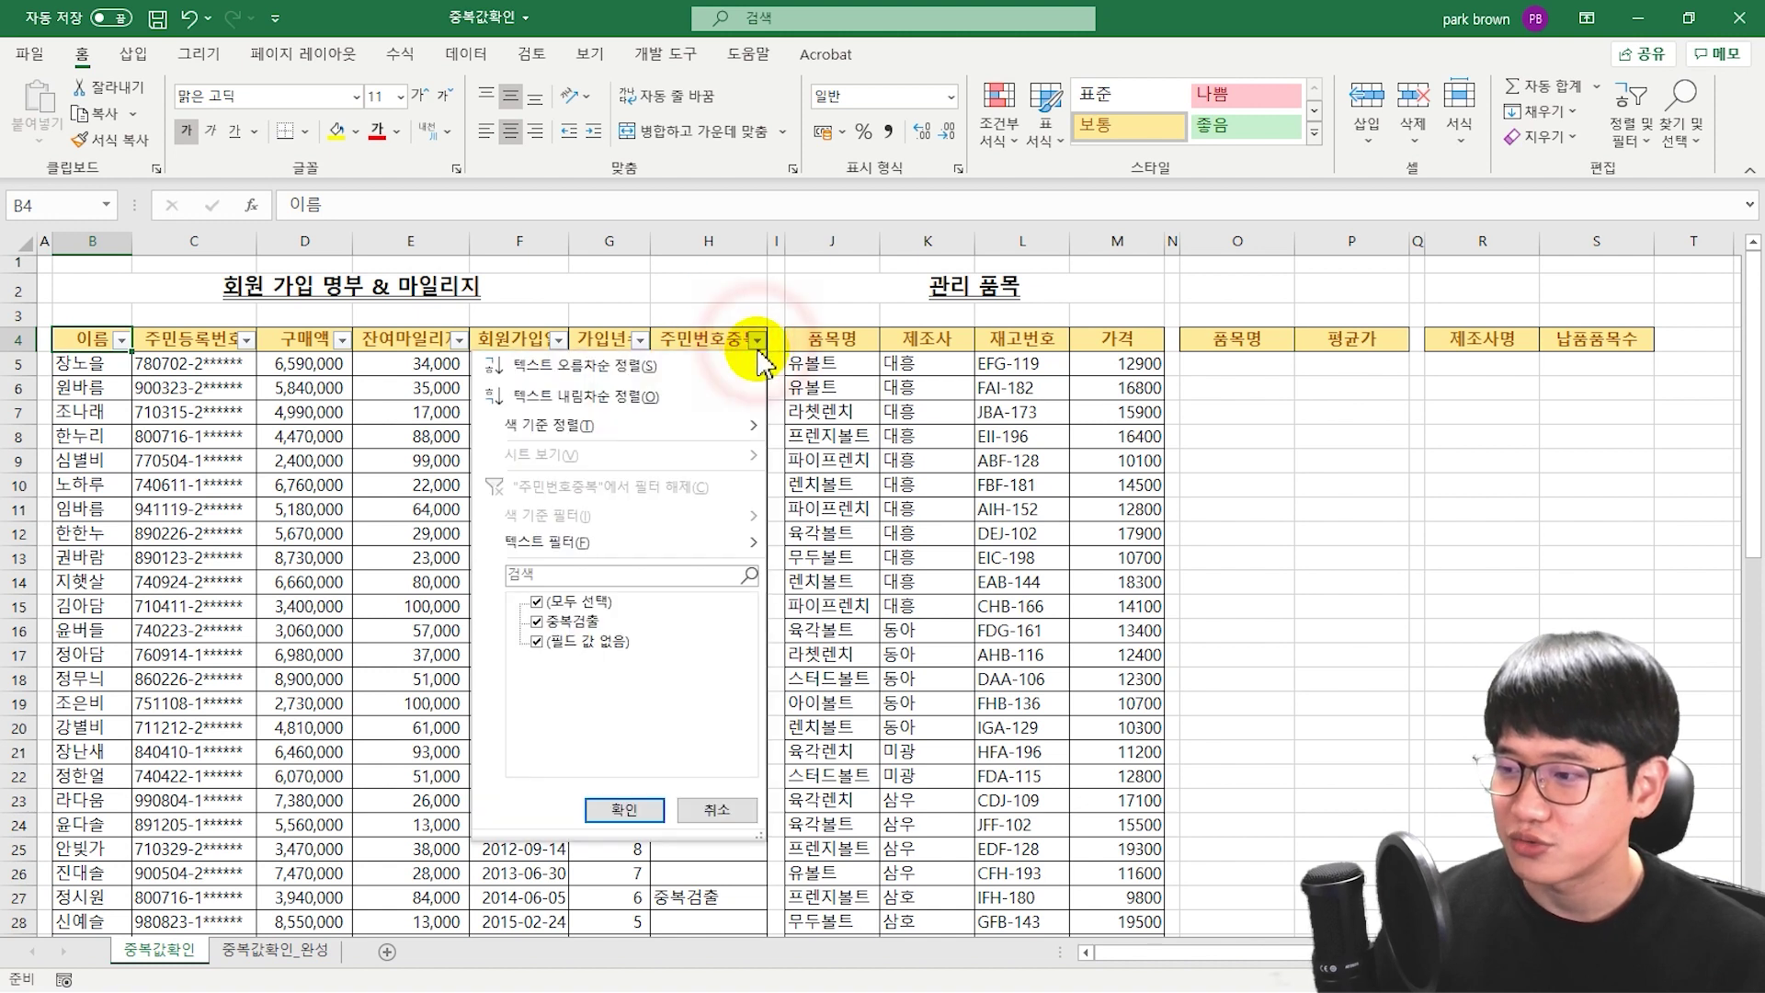
click(537, 602)
click(537, 622)
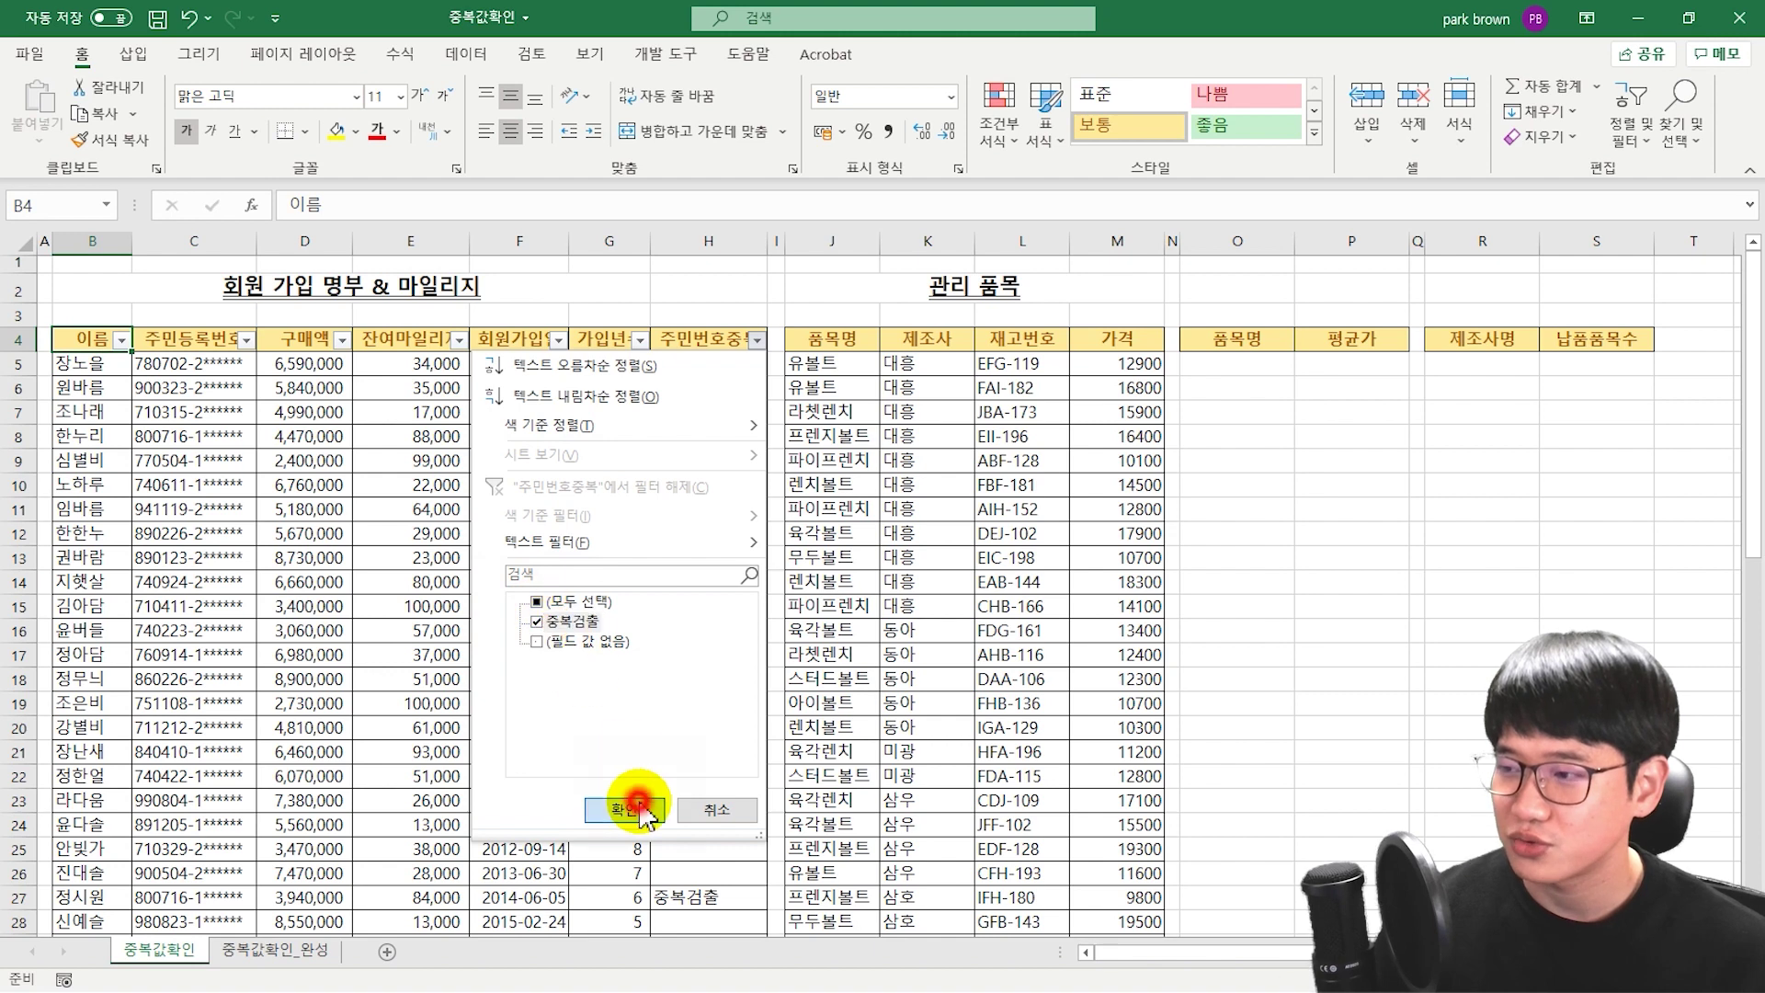
click(643, 811)
click(246, 340)
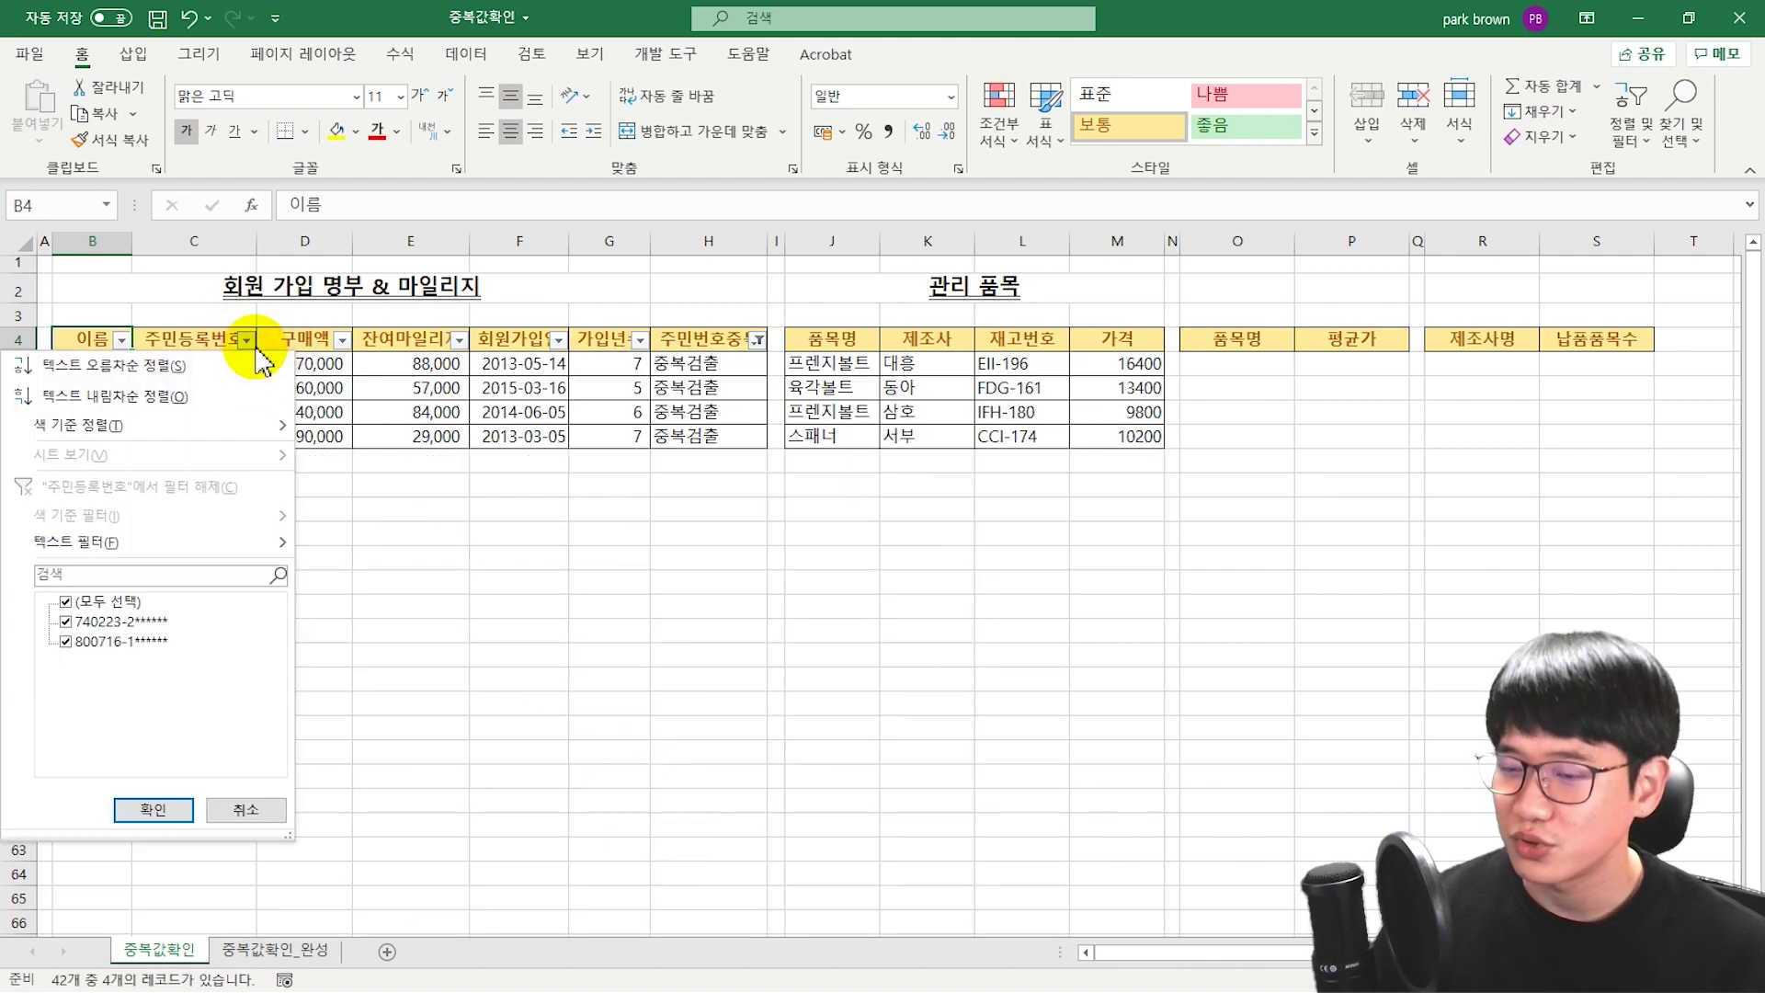
click(105, 365)
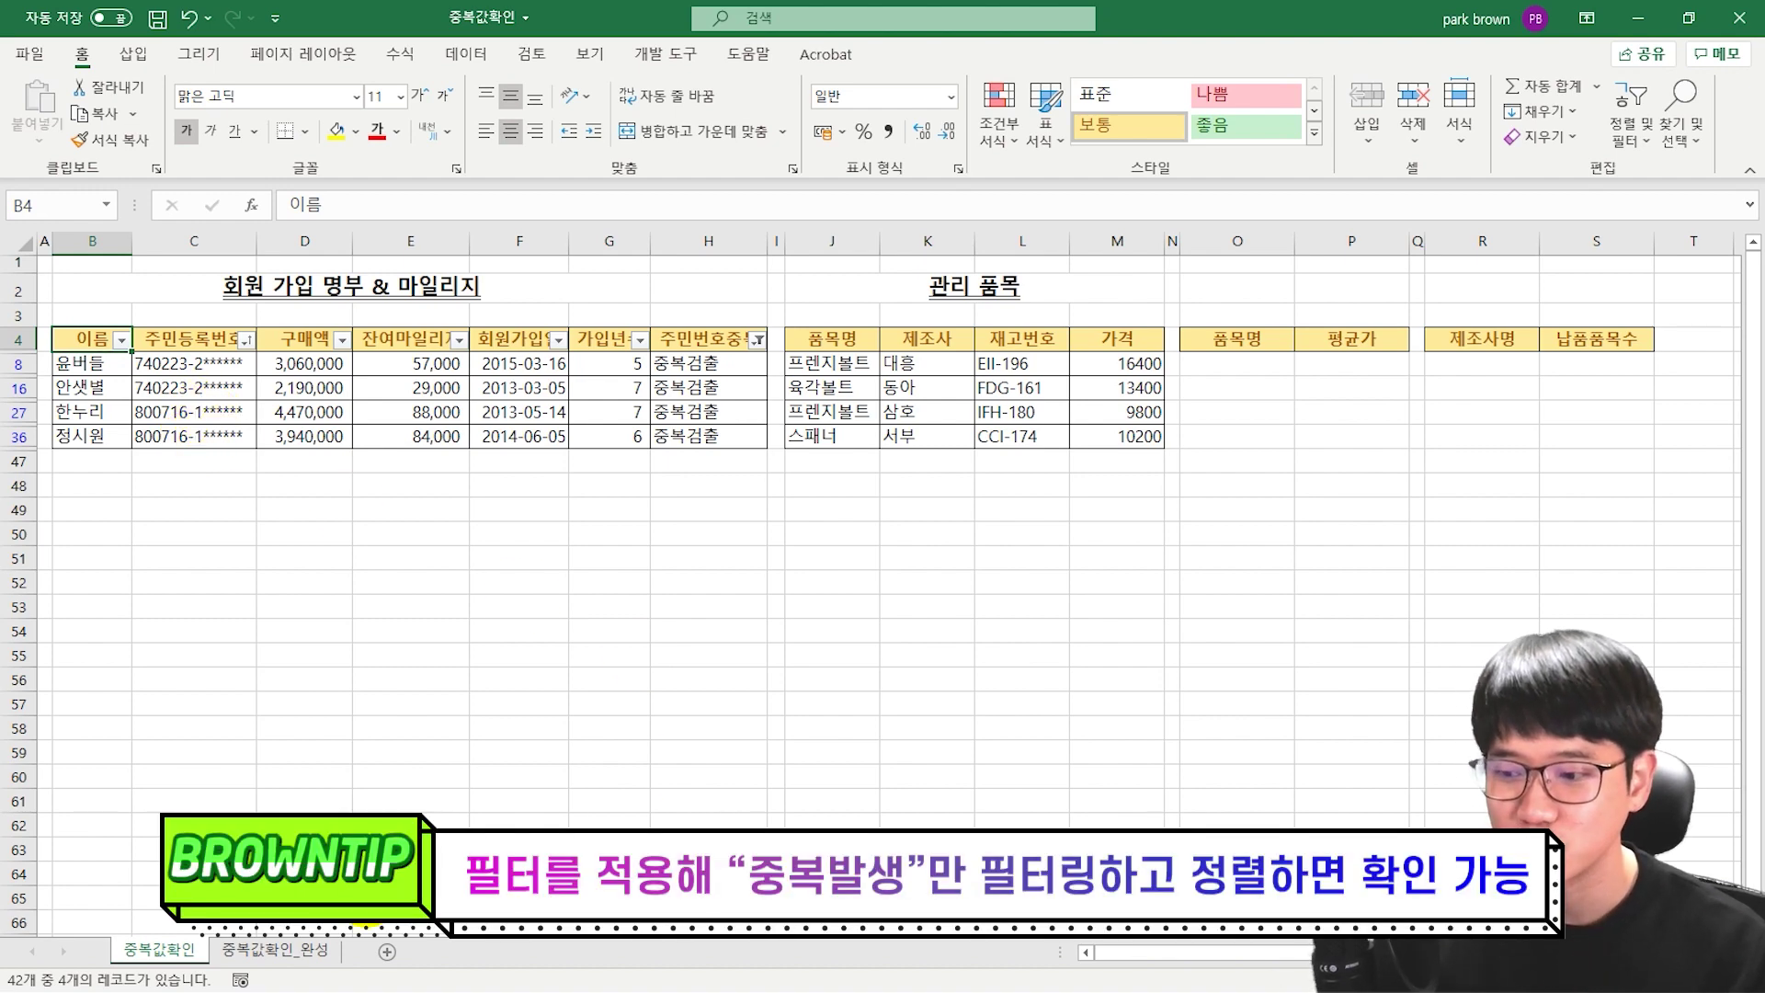
- Compare with the finished H8 formula on the 중복값확인_완성 sheet, then return to 중복값확인
click(313, 956)
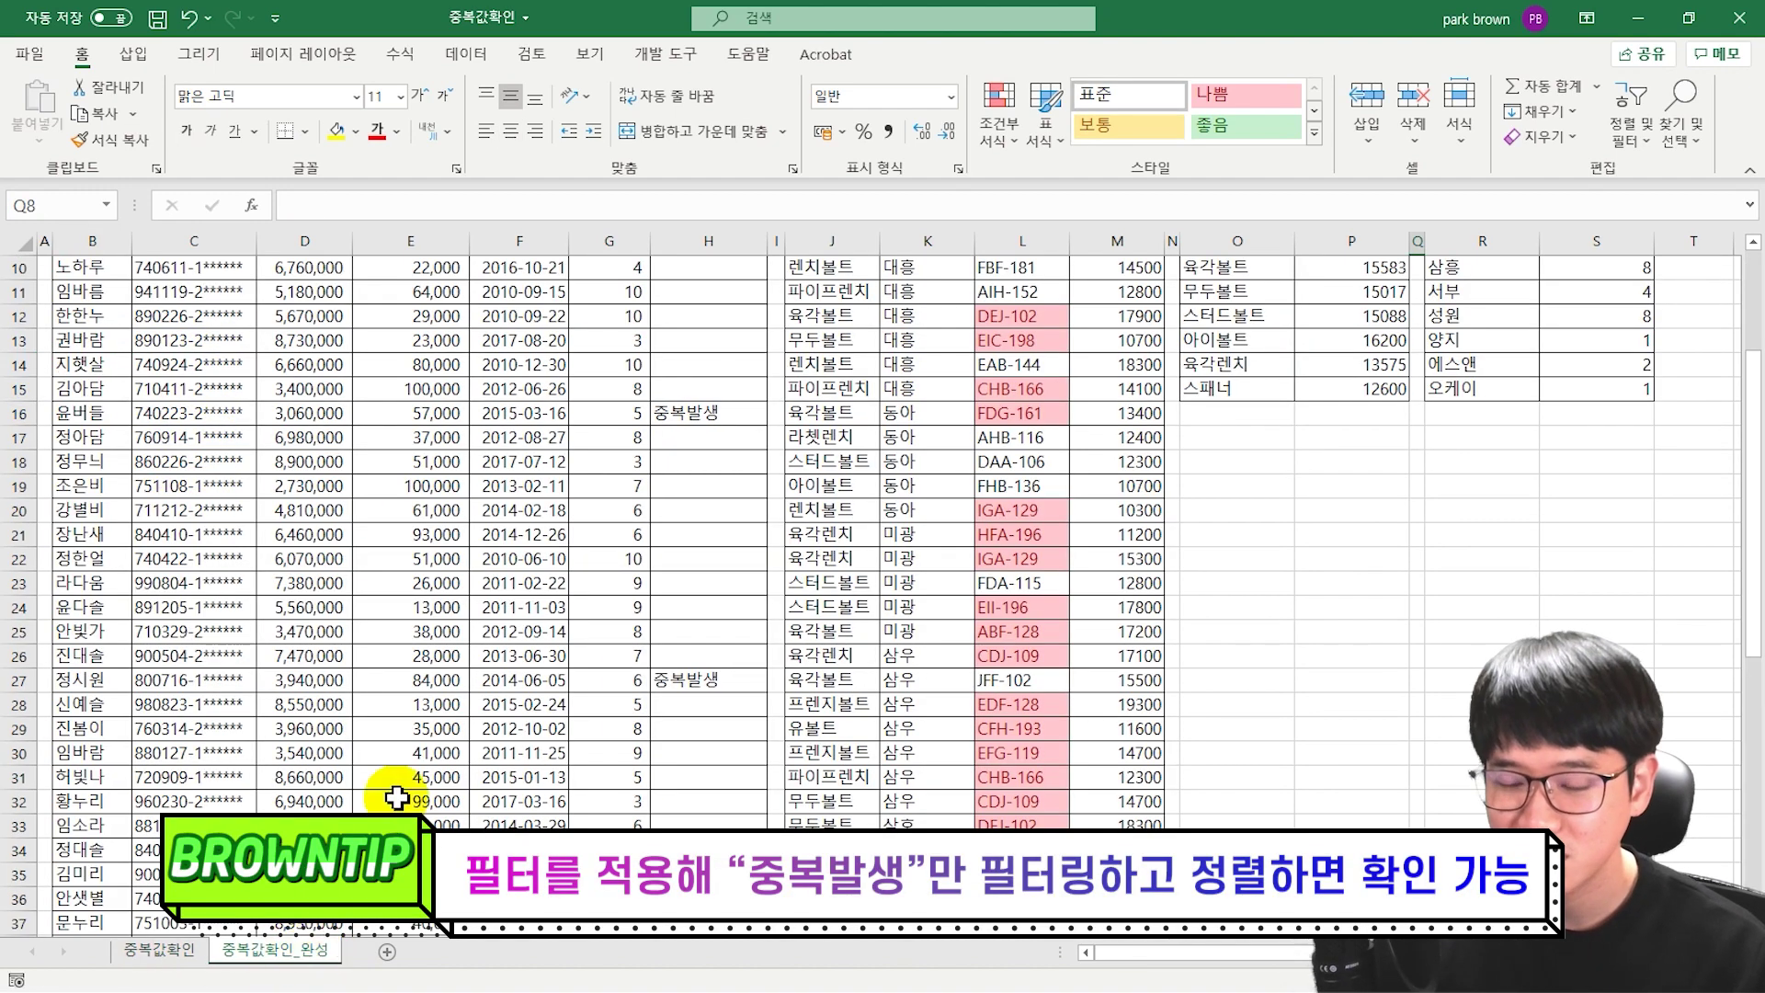
scroll(676, 367, up, 2)
click(680, 365)
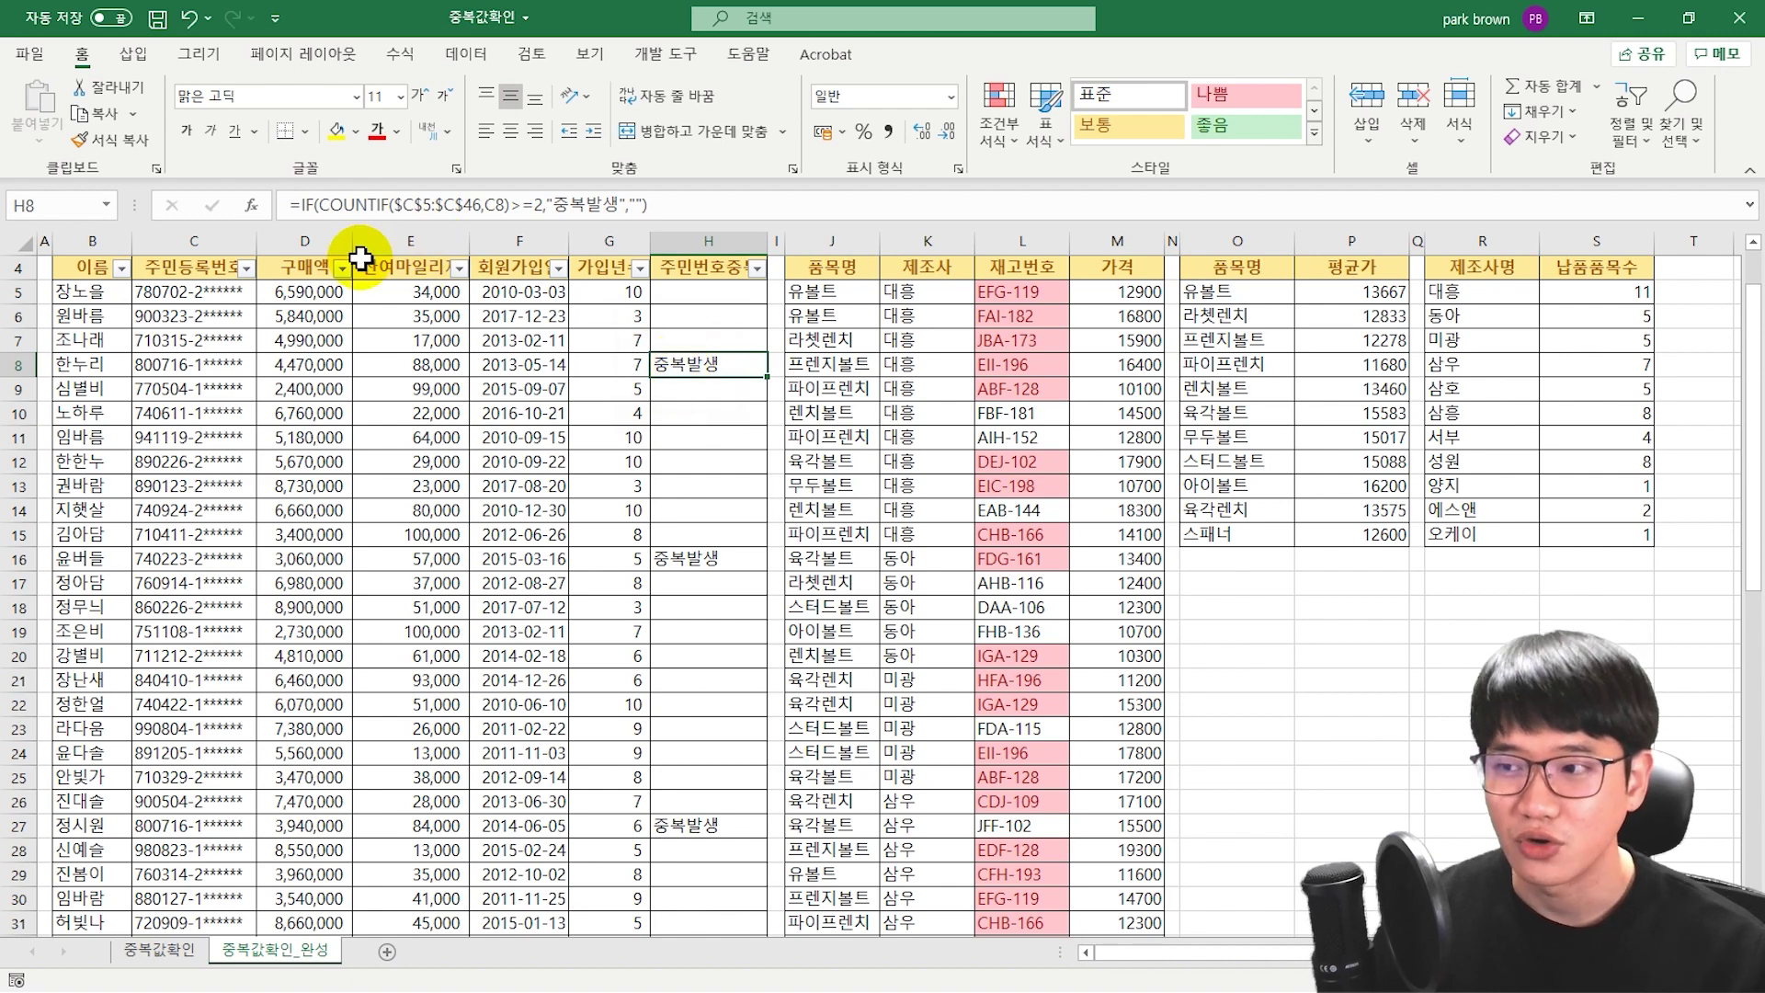
click(159, 950)
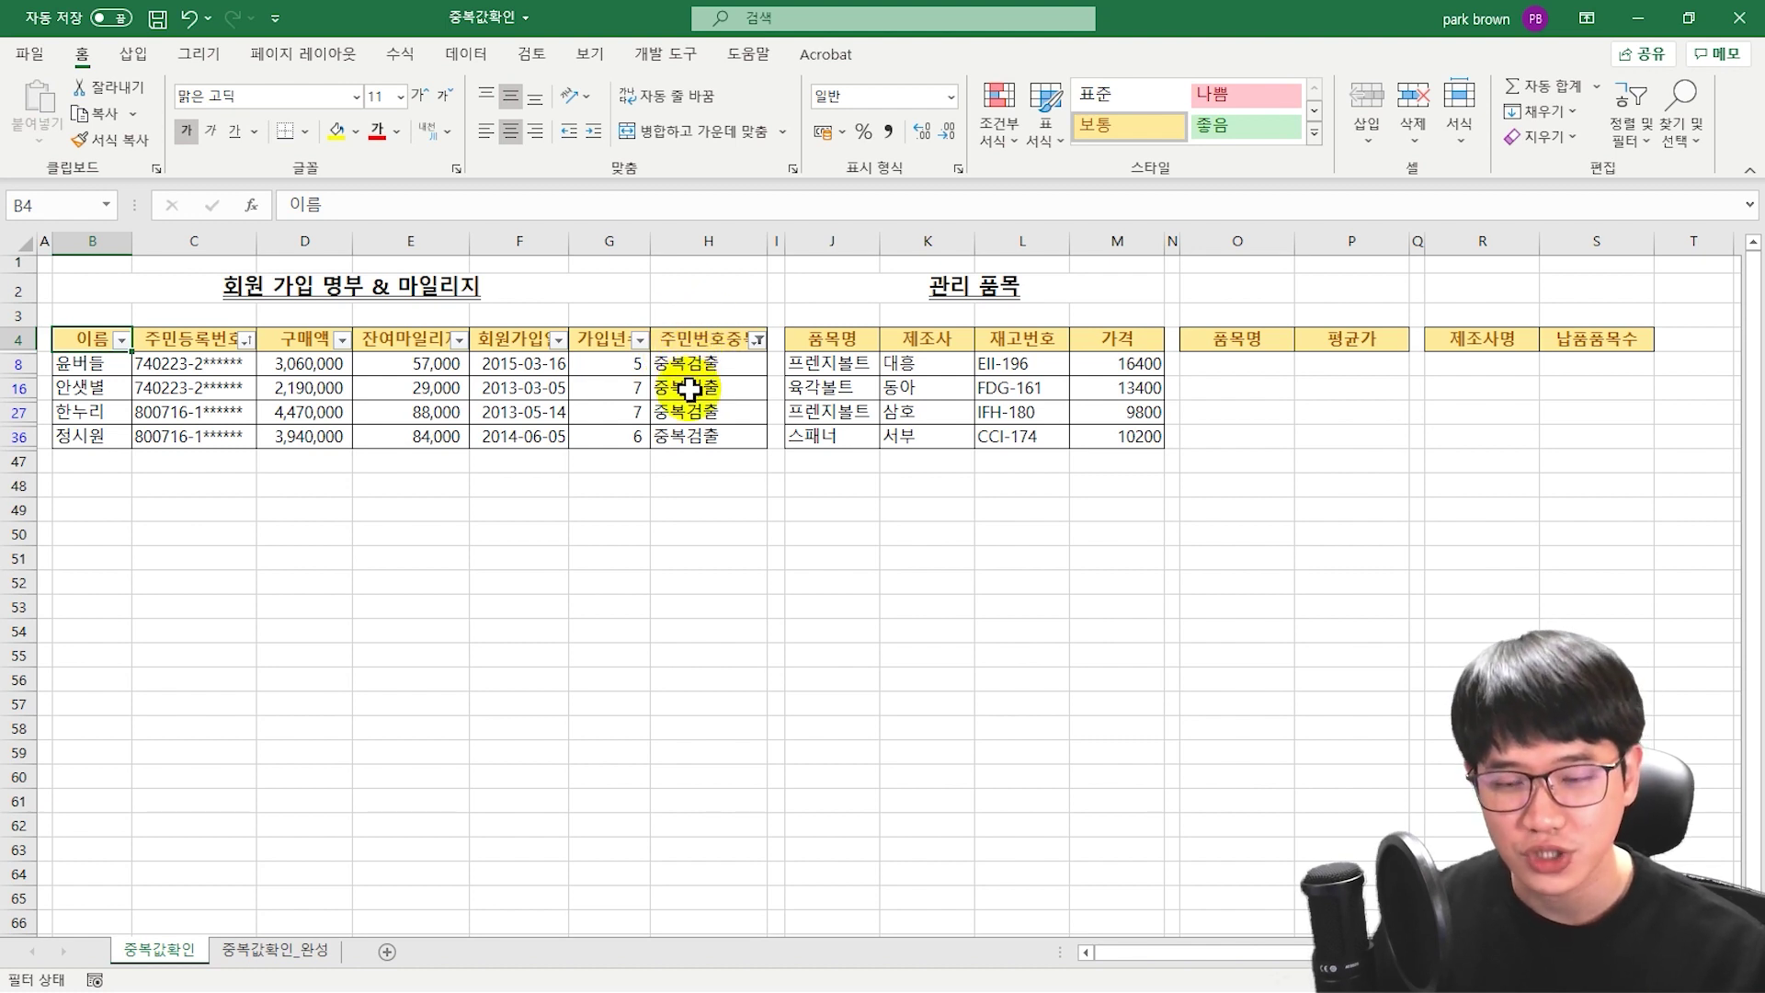
click(758, 341)
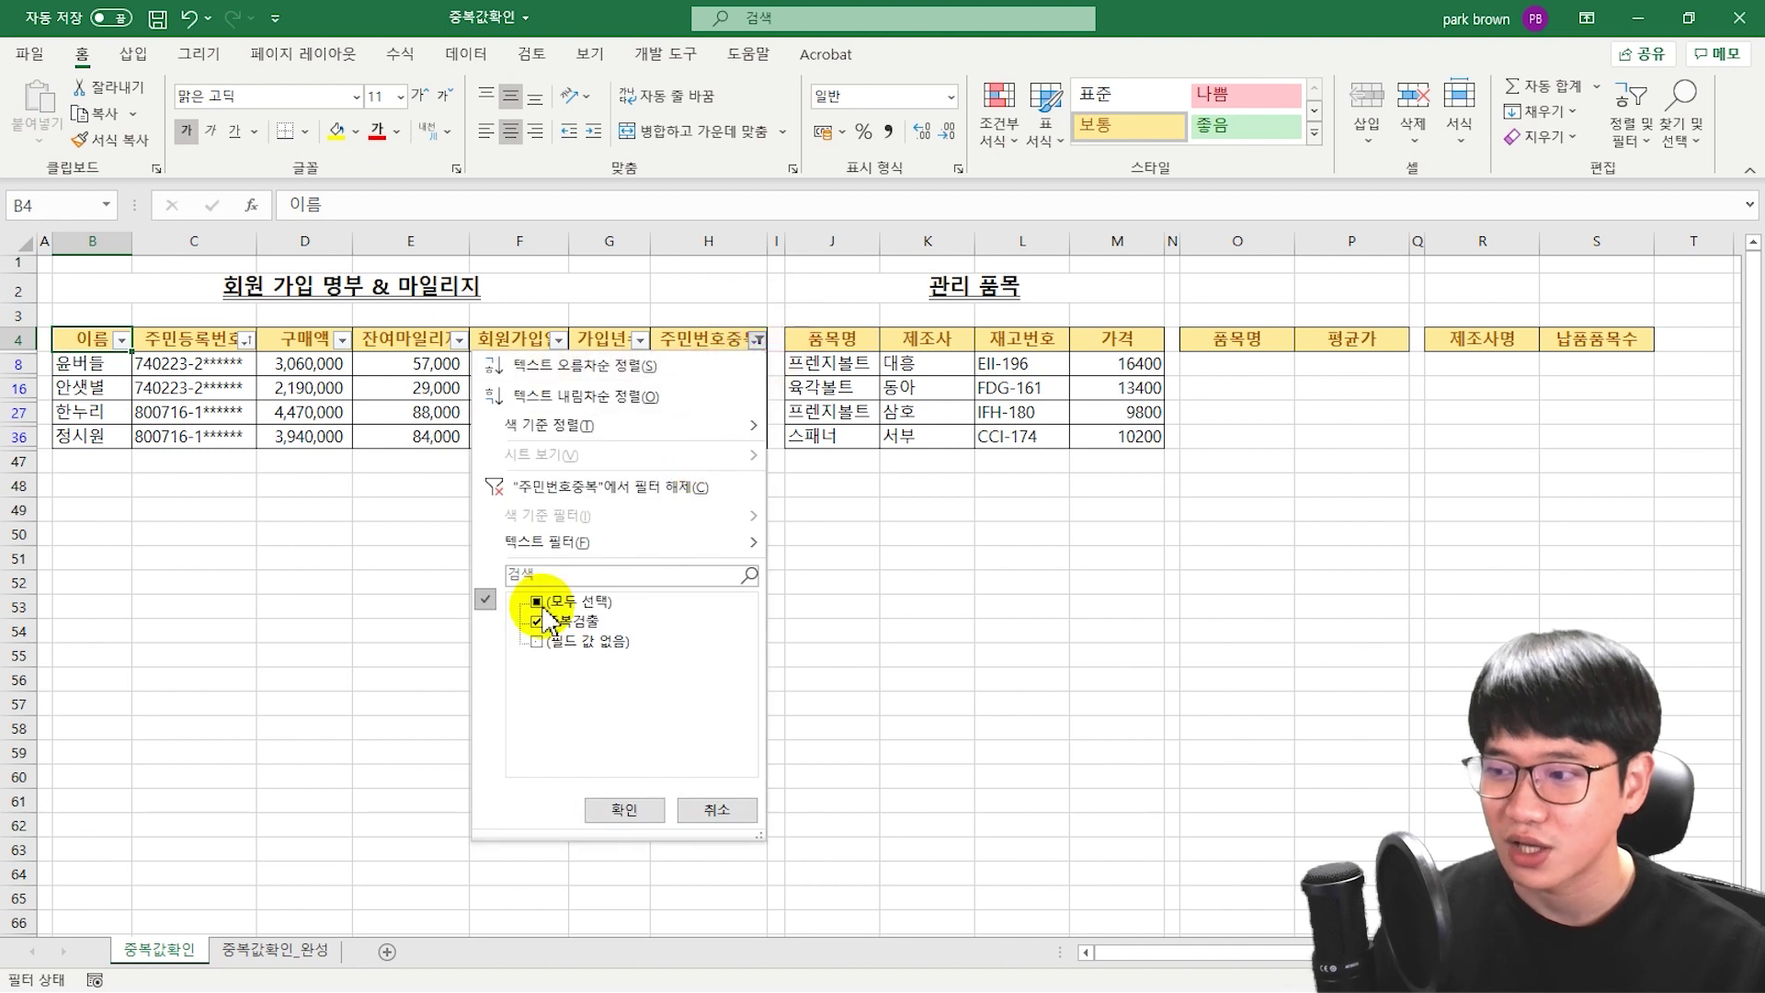
click(726, 820)
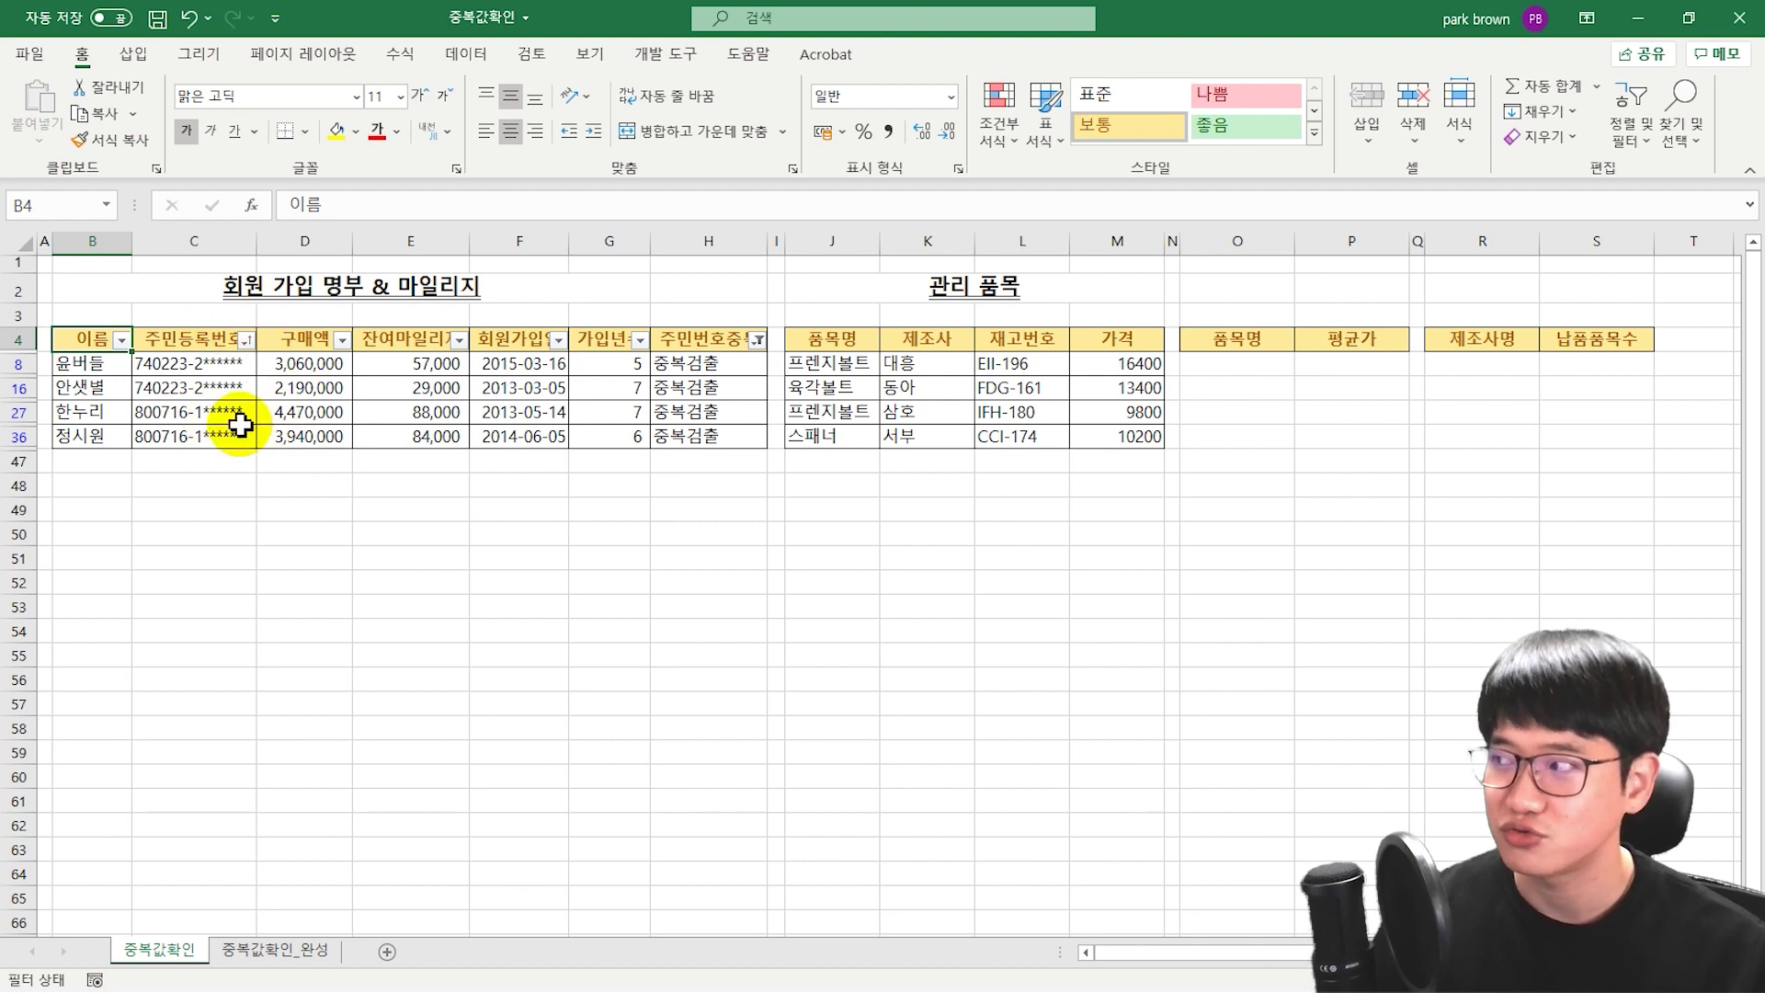
- Clear the member-table filter and turn filtering off so all rows show
click(1636, 147)
click(1615, 297)
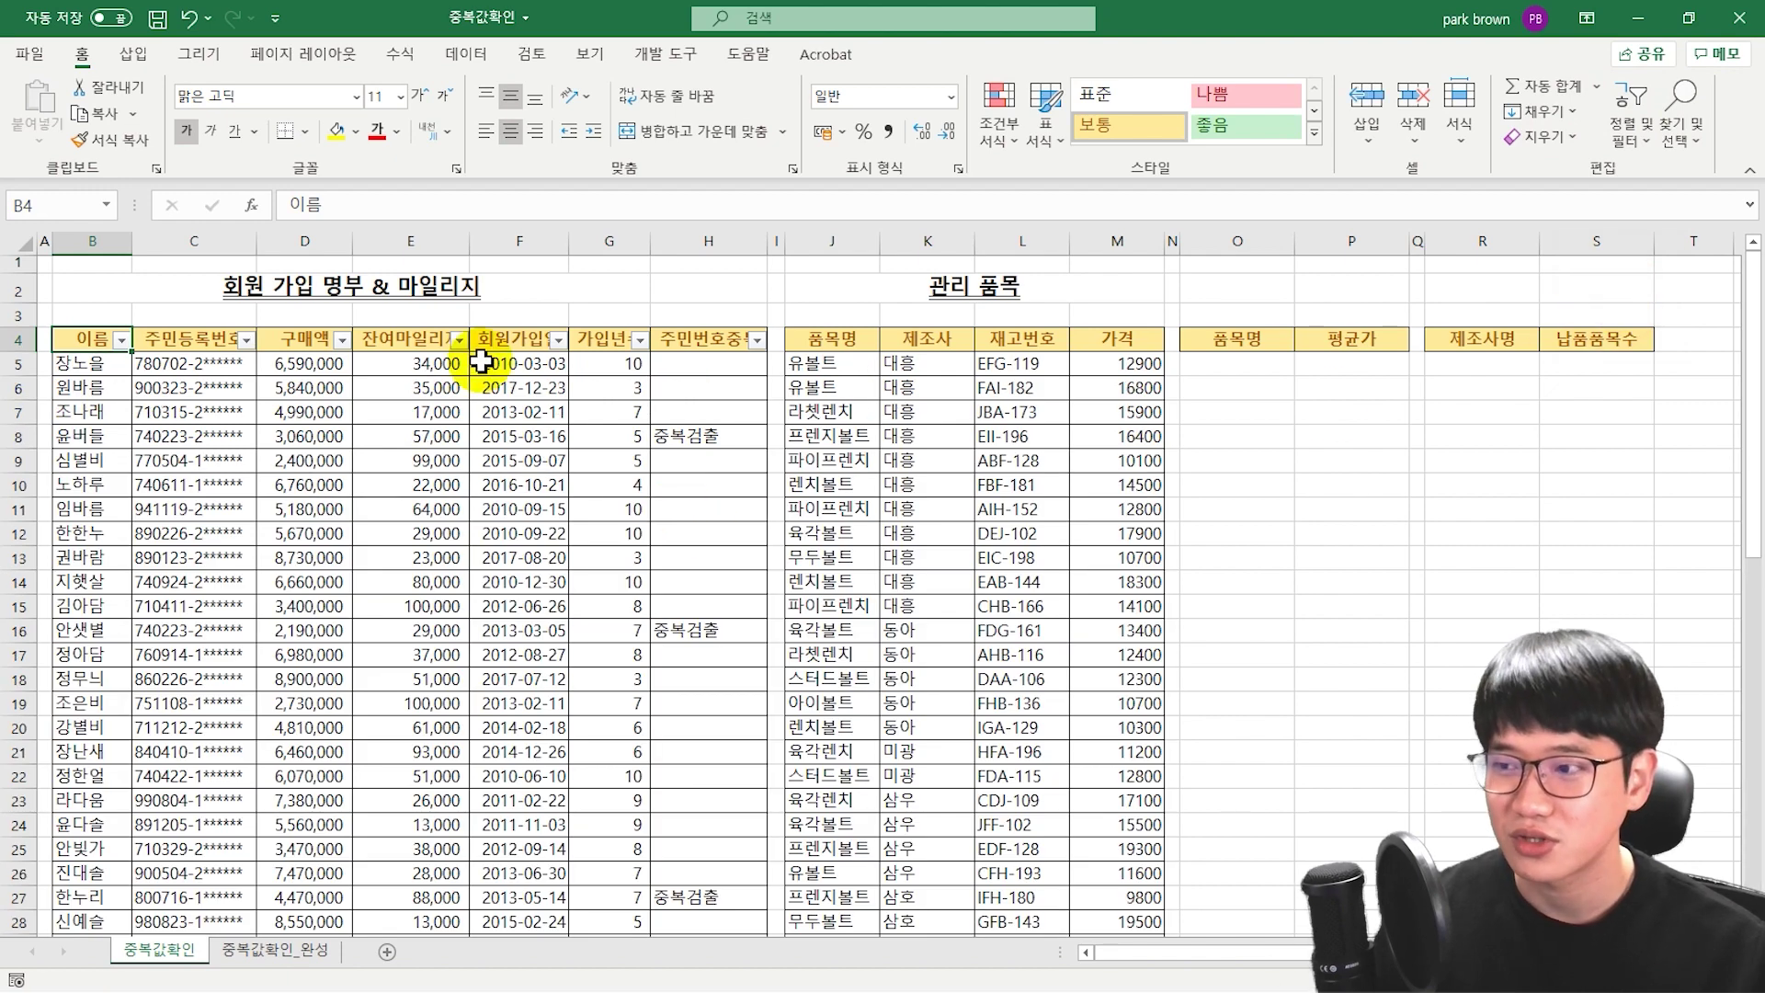
click(1635, 137)
click(1610, 274)
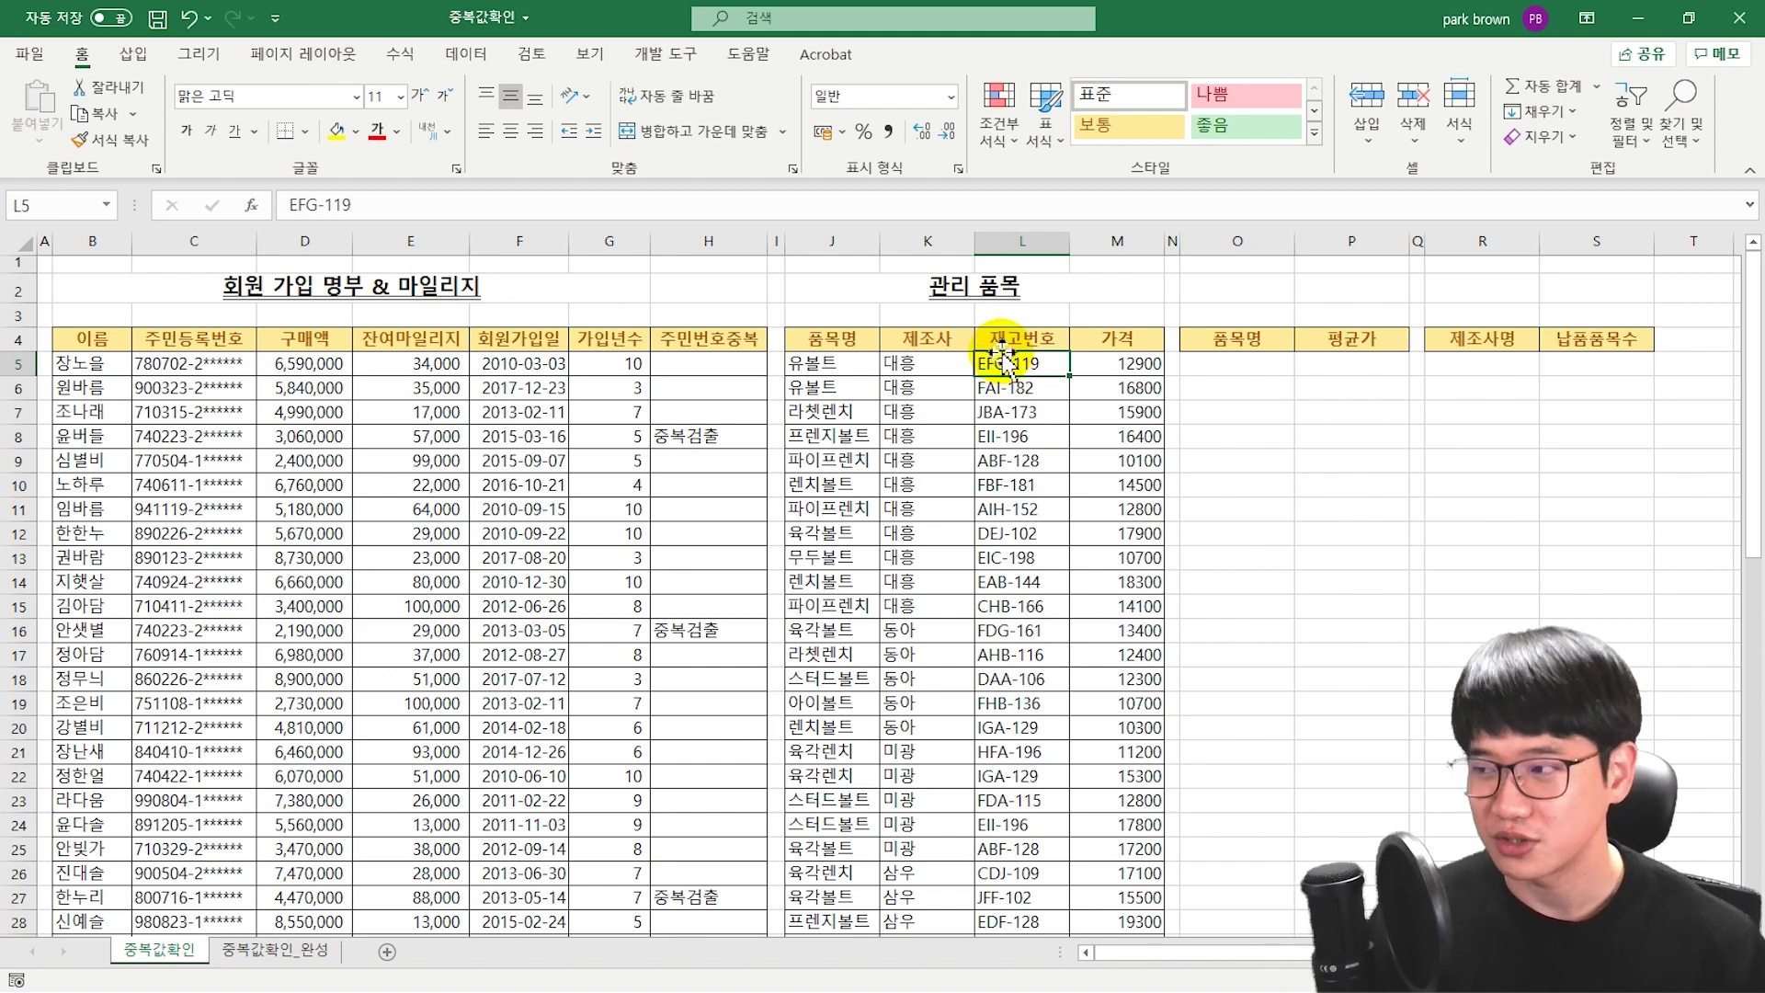
key(ctrl+shift+Down)
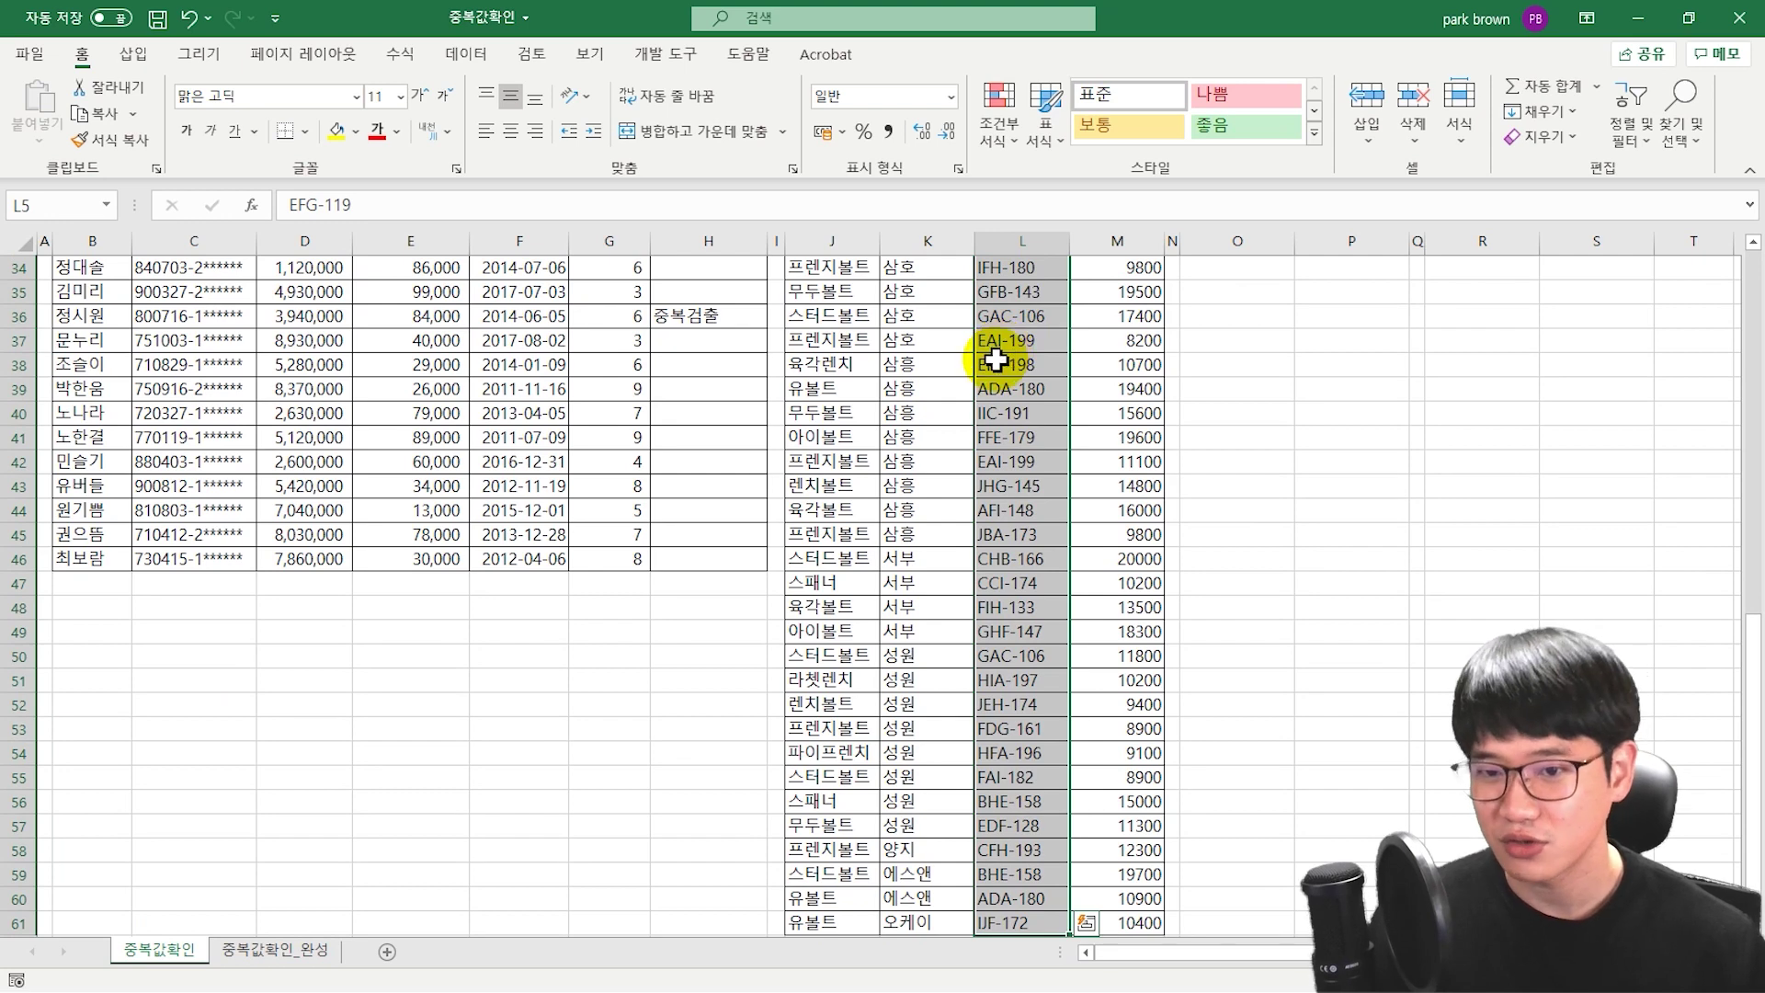
- Highlight duplicate 재고번호 values in L5:L61 with light red fill and dark red text
click(1008, 138)
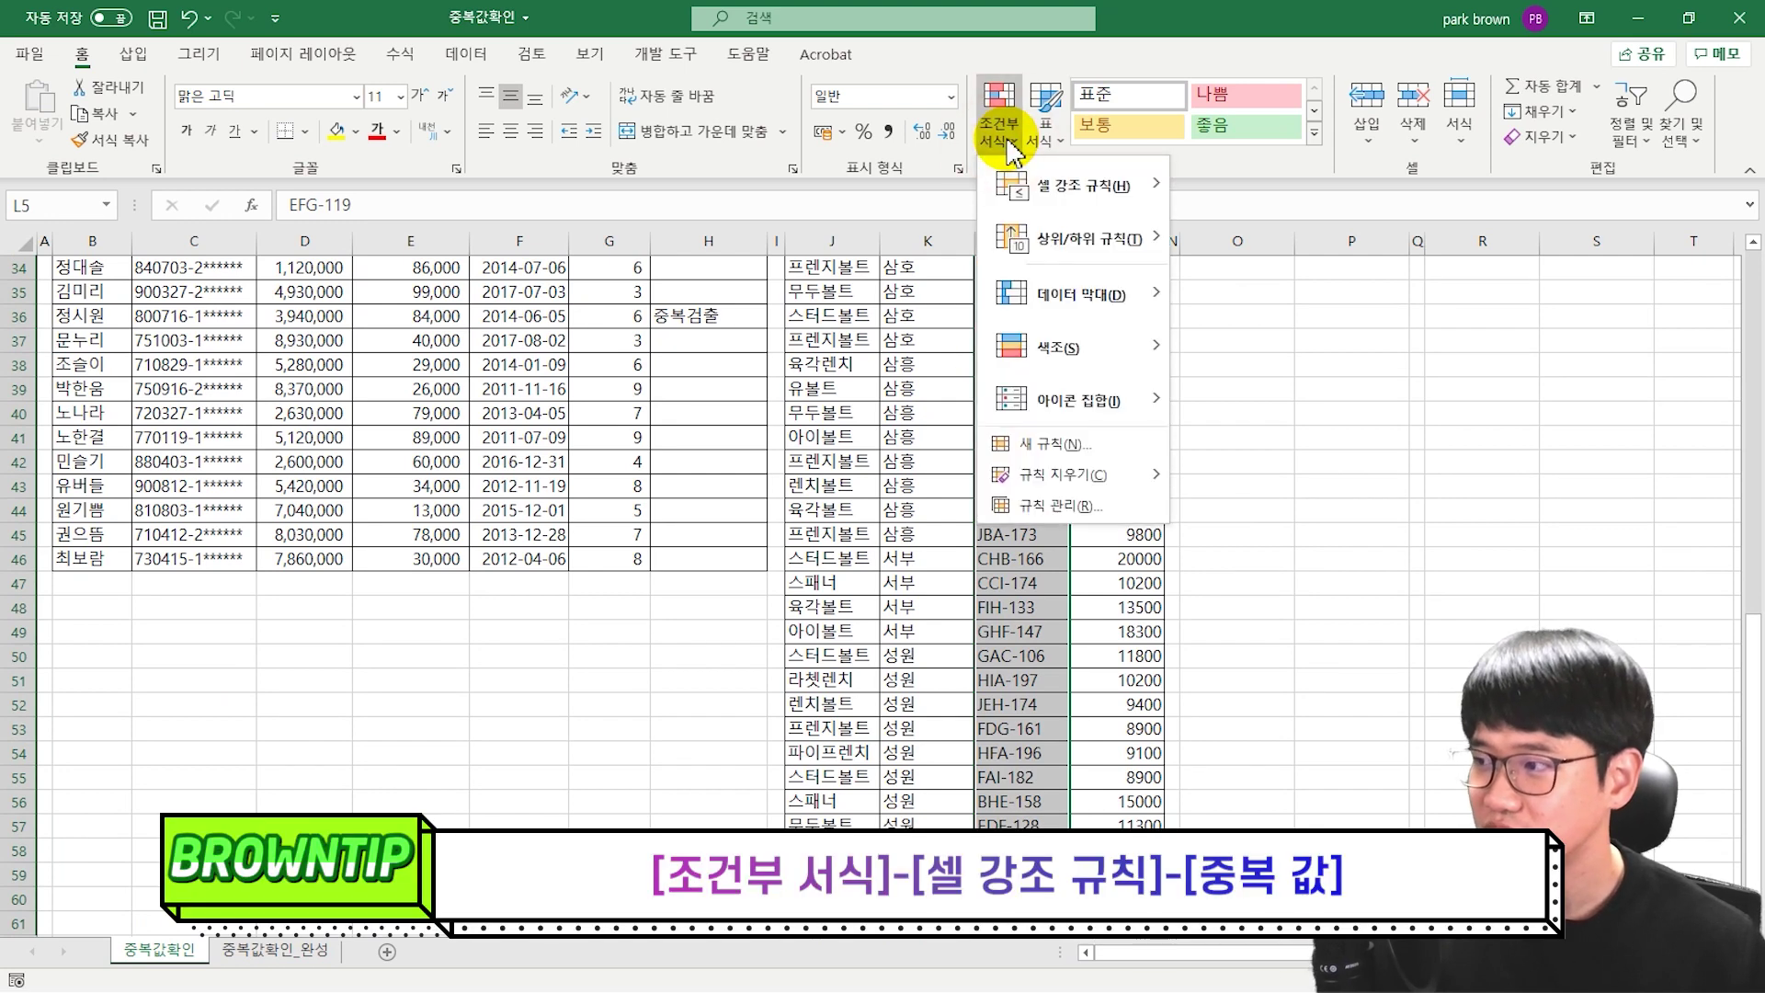
mouse_move(1062, 185)
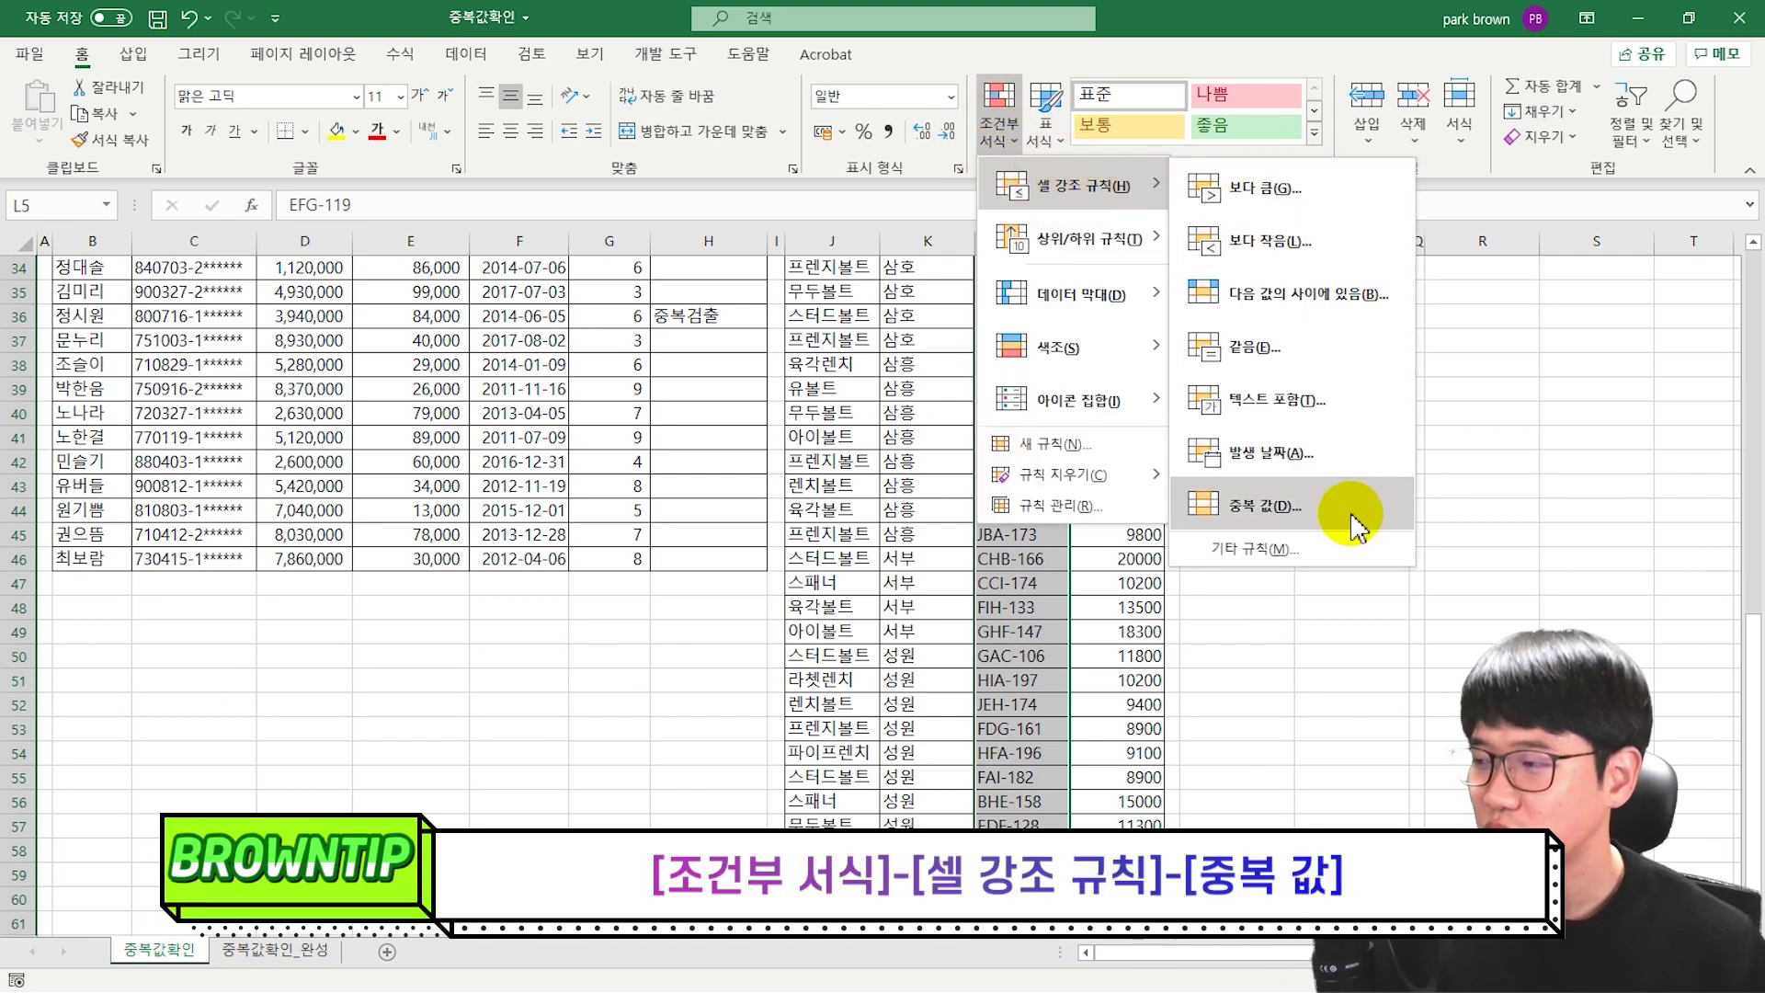
click(1353, 519)
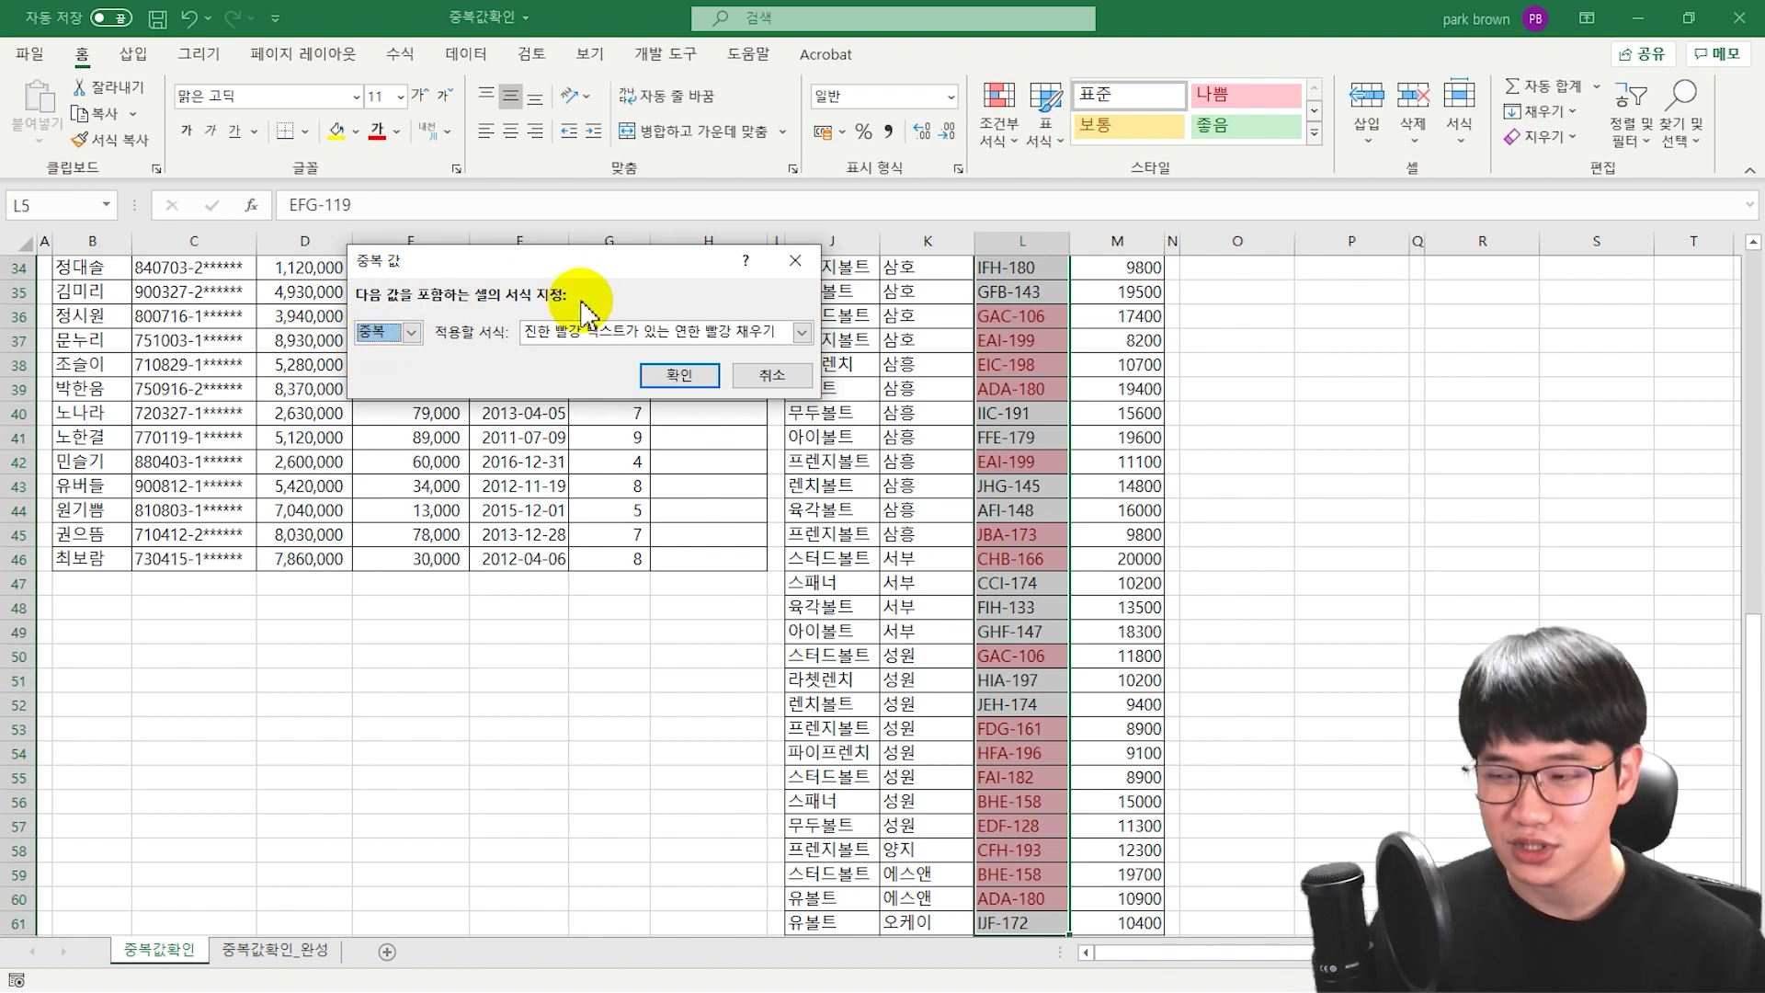
click(588, 335)
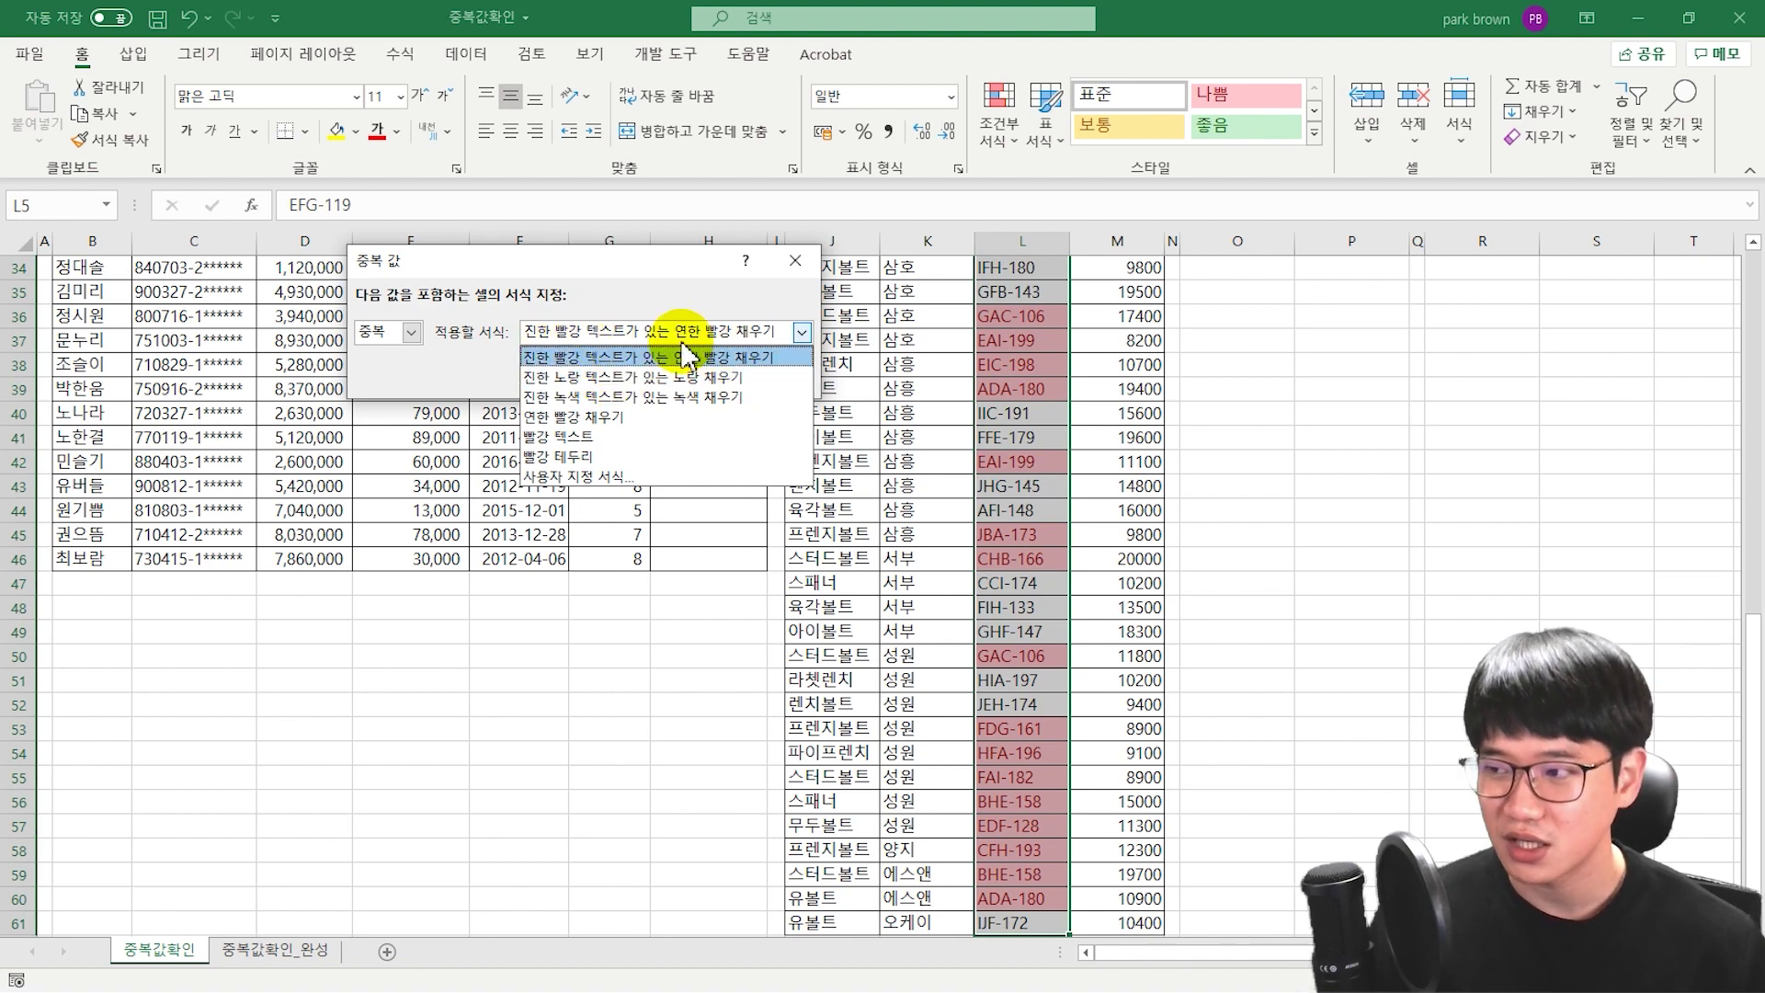
click(684, 356)
click(687, 376)
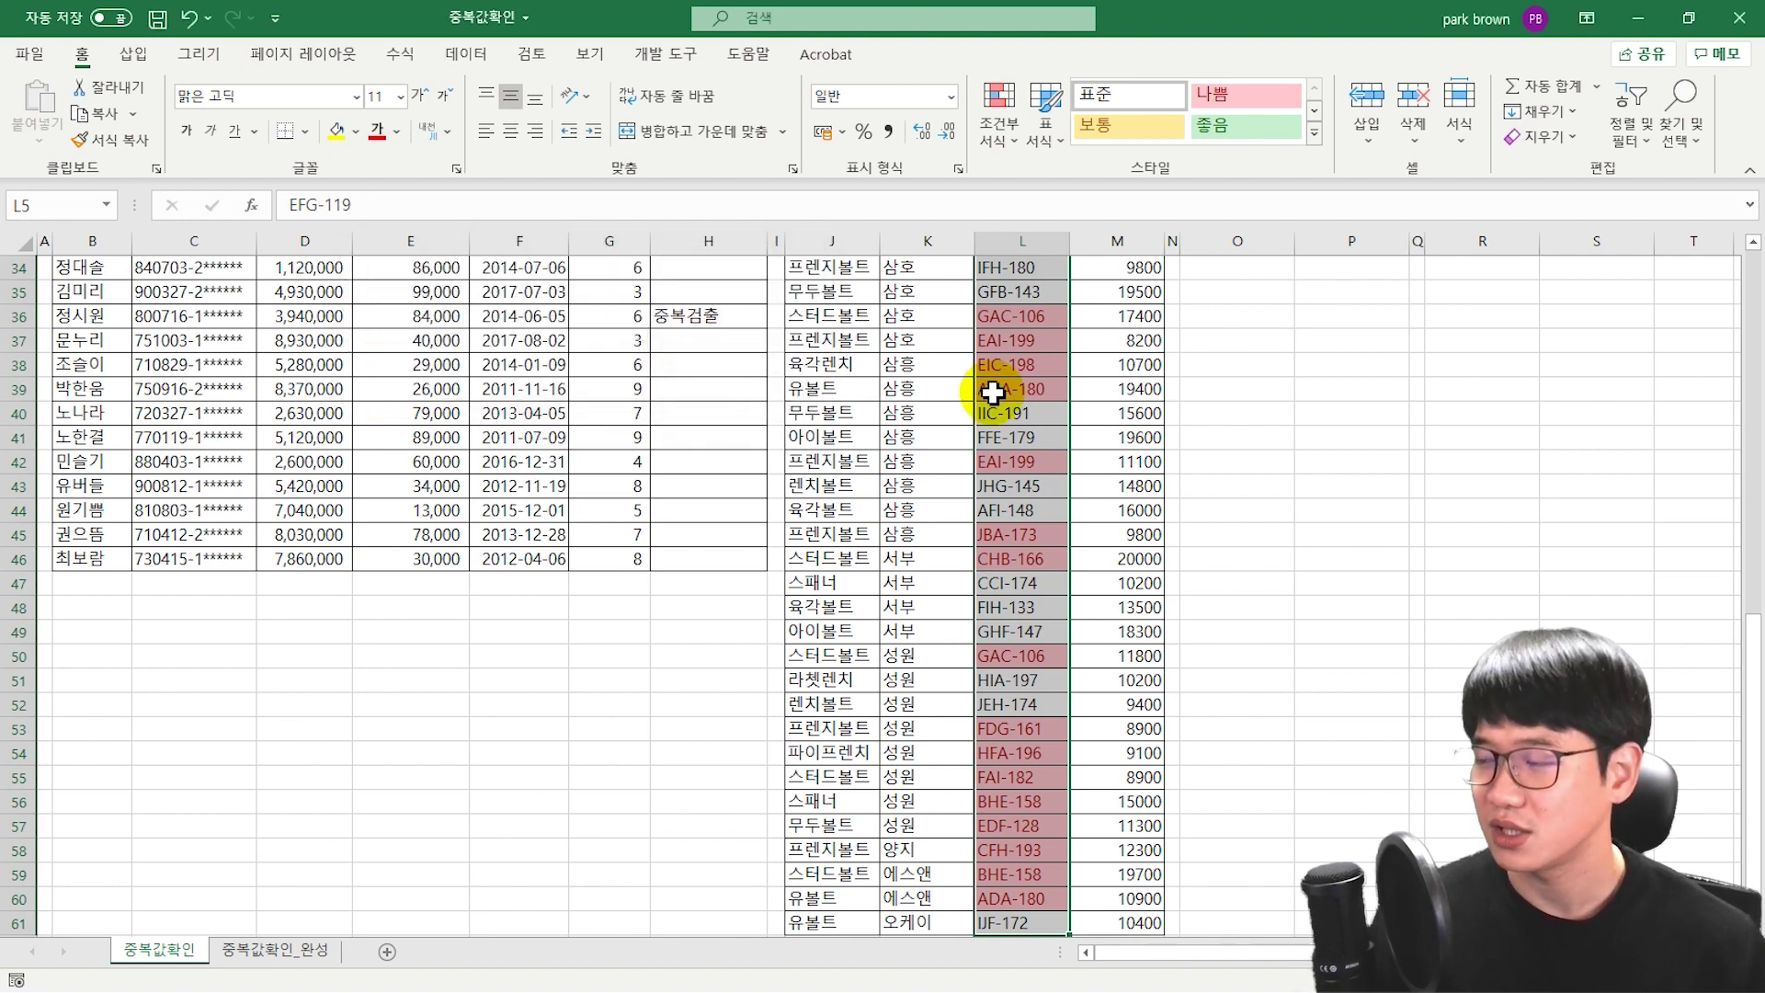
click(993, 389)
scroll(1104, 457, up, 7)
scroll(1052, 460, up, 4)
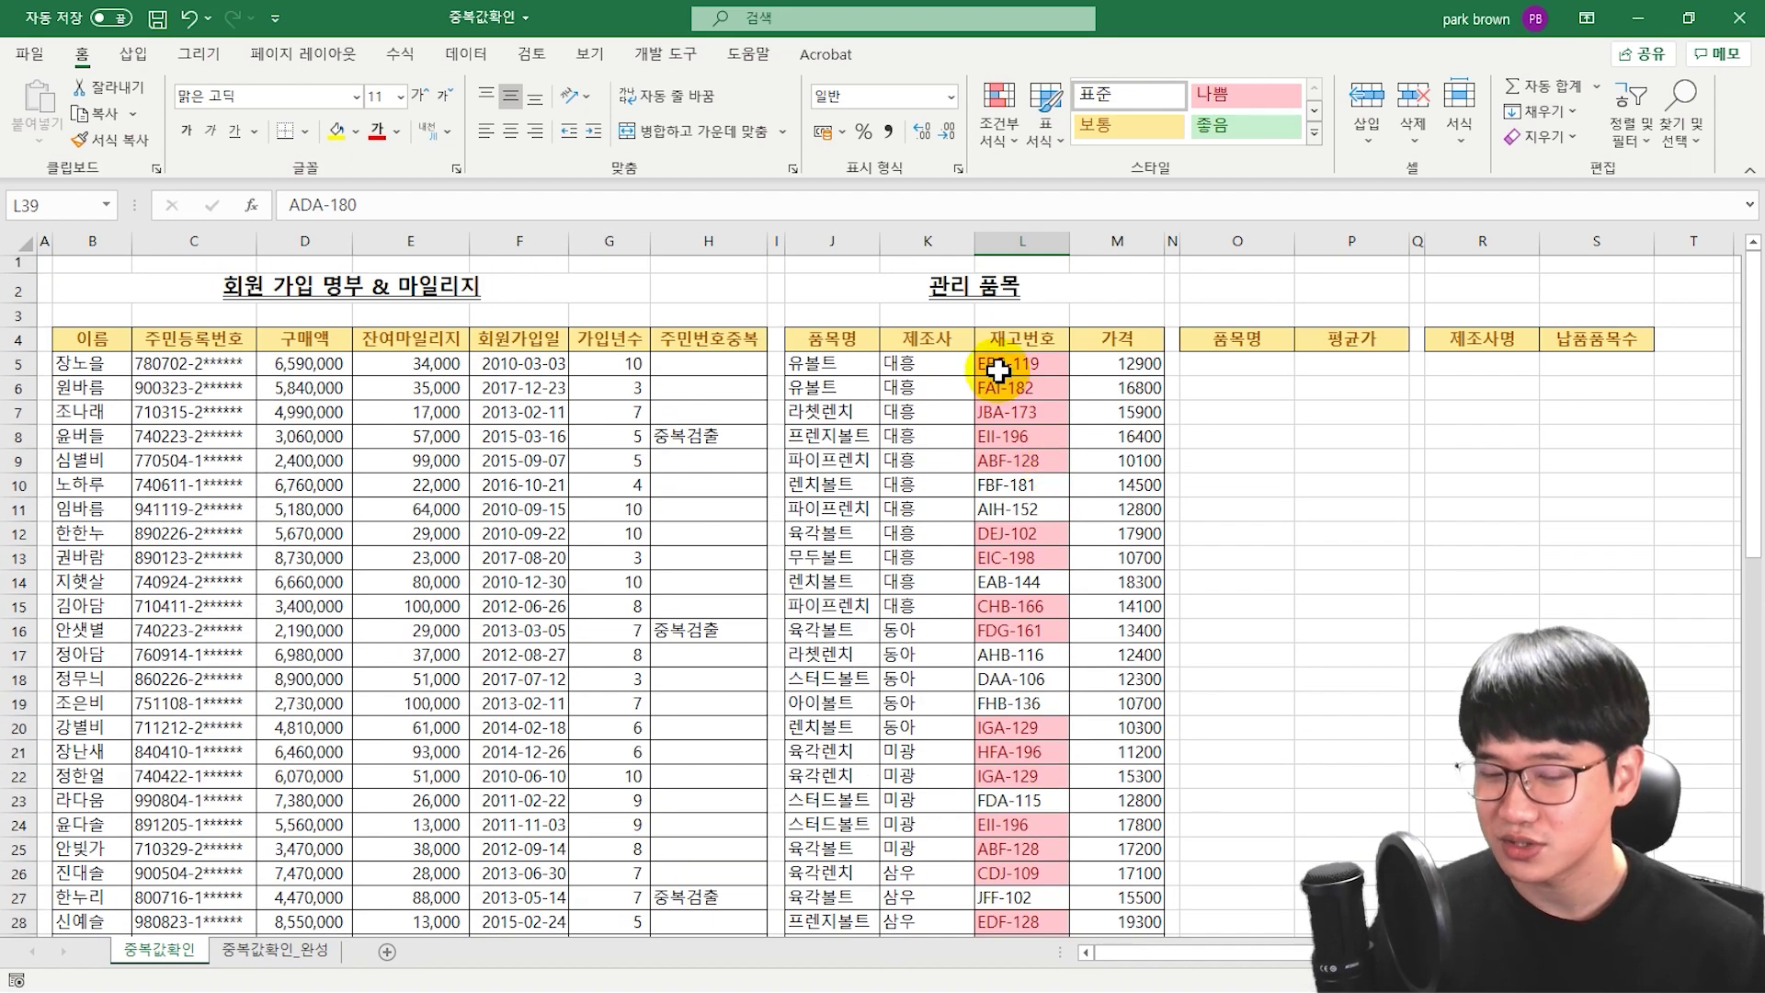
- Turn on filtering for the 관리 품목 table and show only pink-filled duplicate 재고번호 rows
scroll(1036, 516, up, 3)
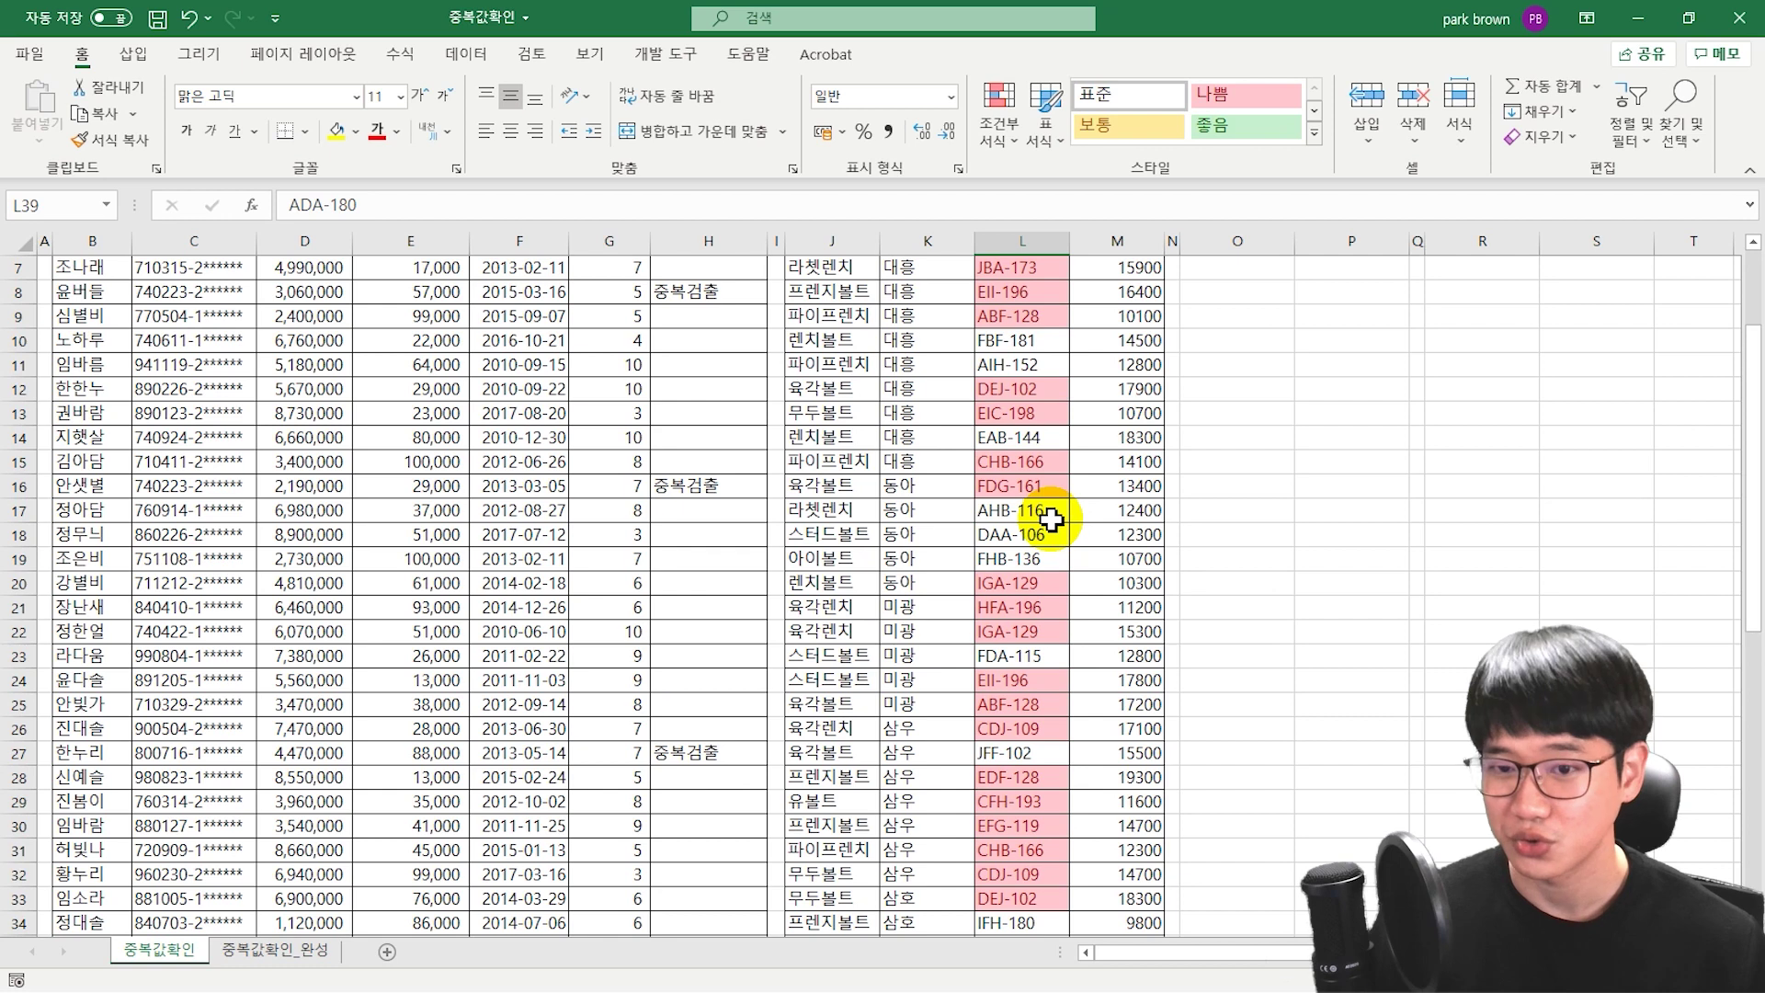
scroll(1044, 521, up, 3)
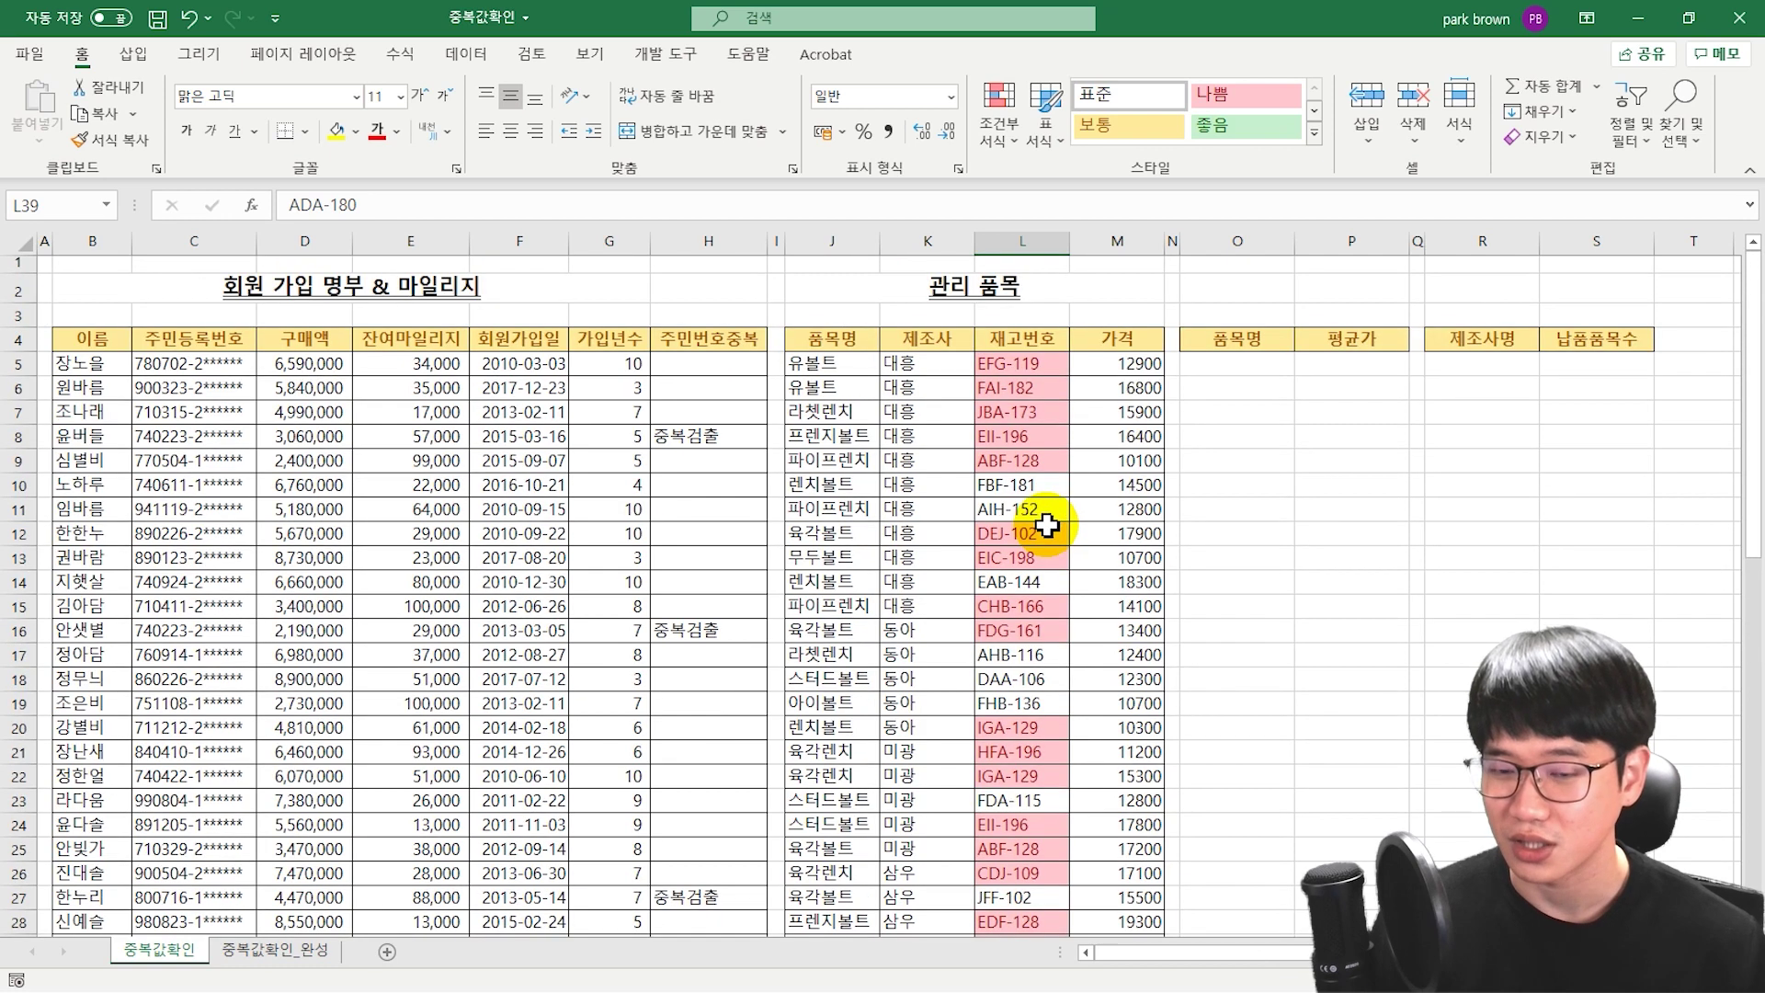
click(854, 342)
click(1655, 118)
click(1629, 247)
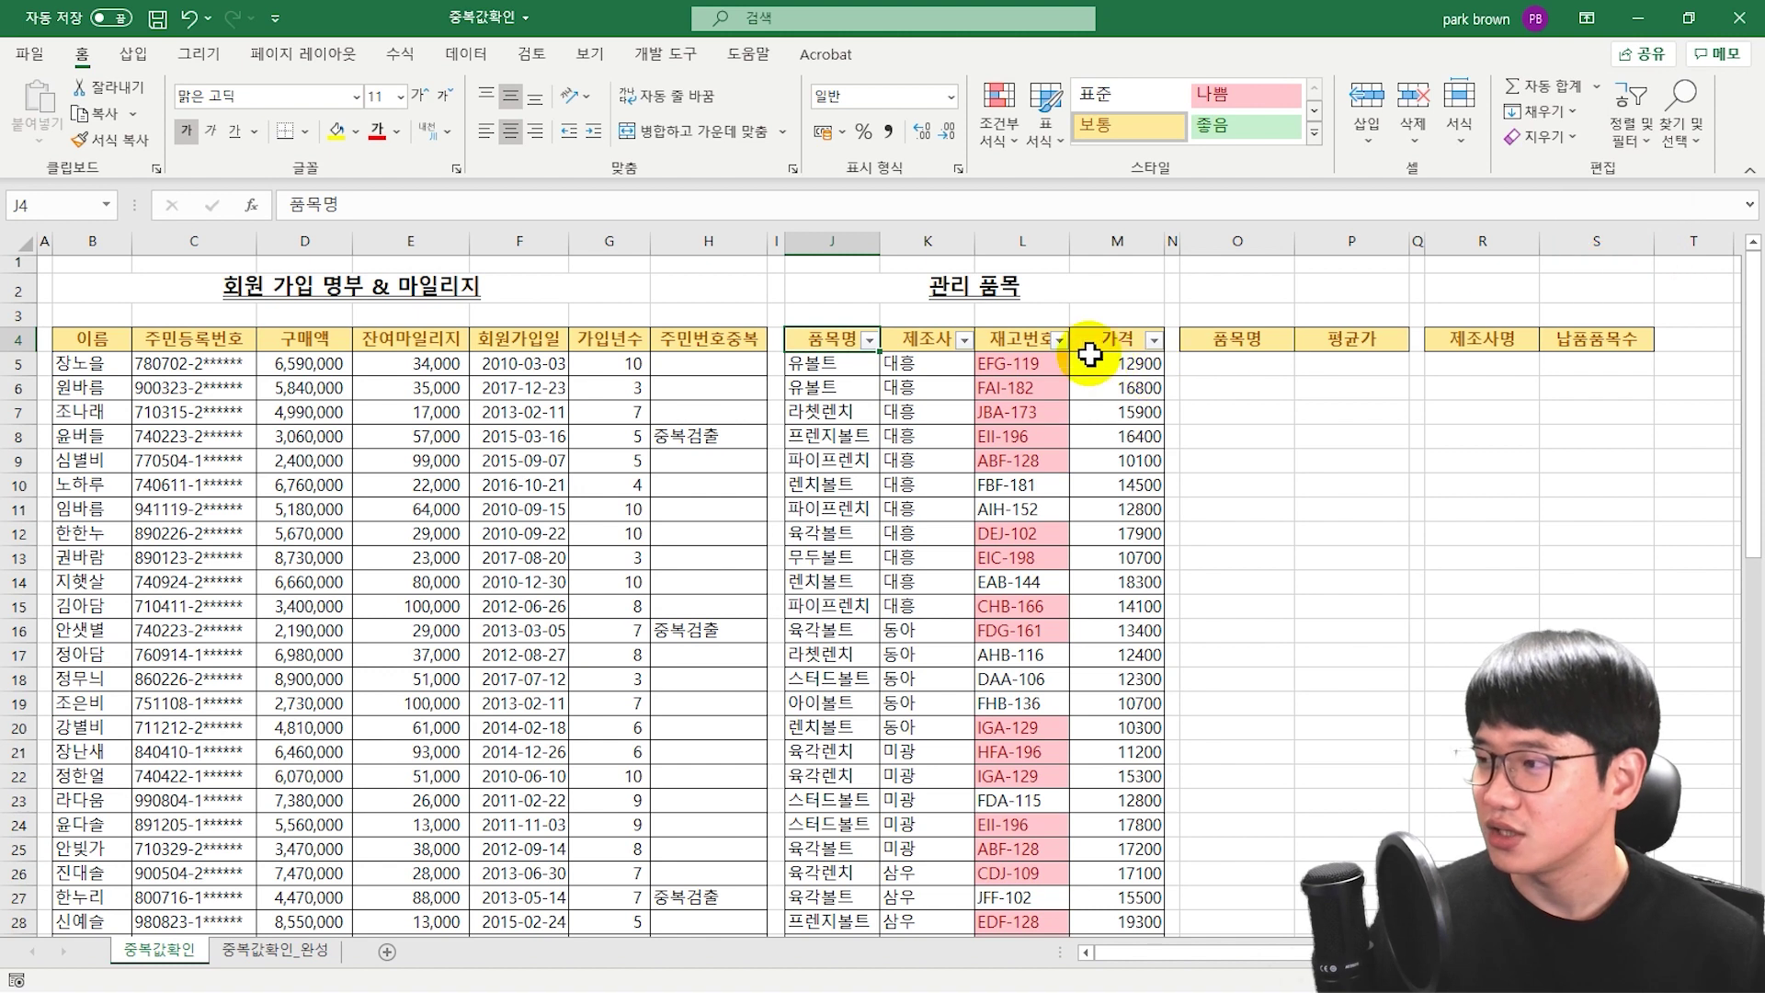
click(1059, 341)
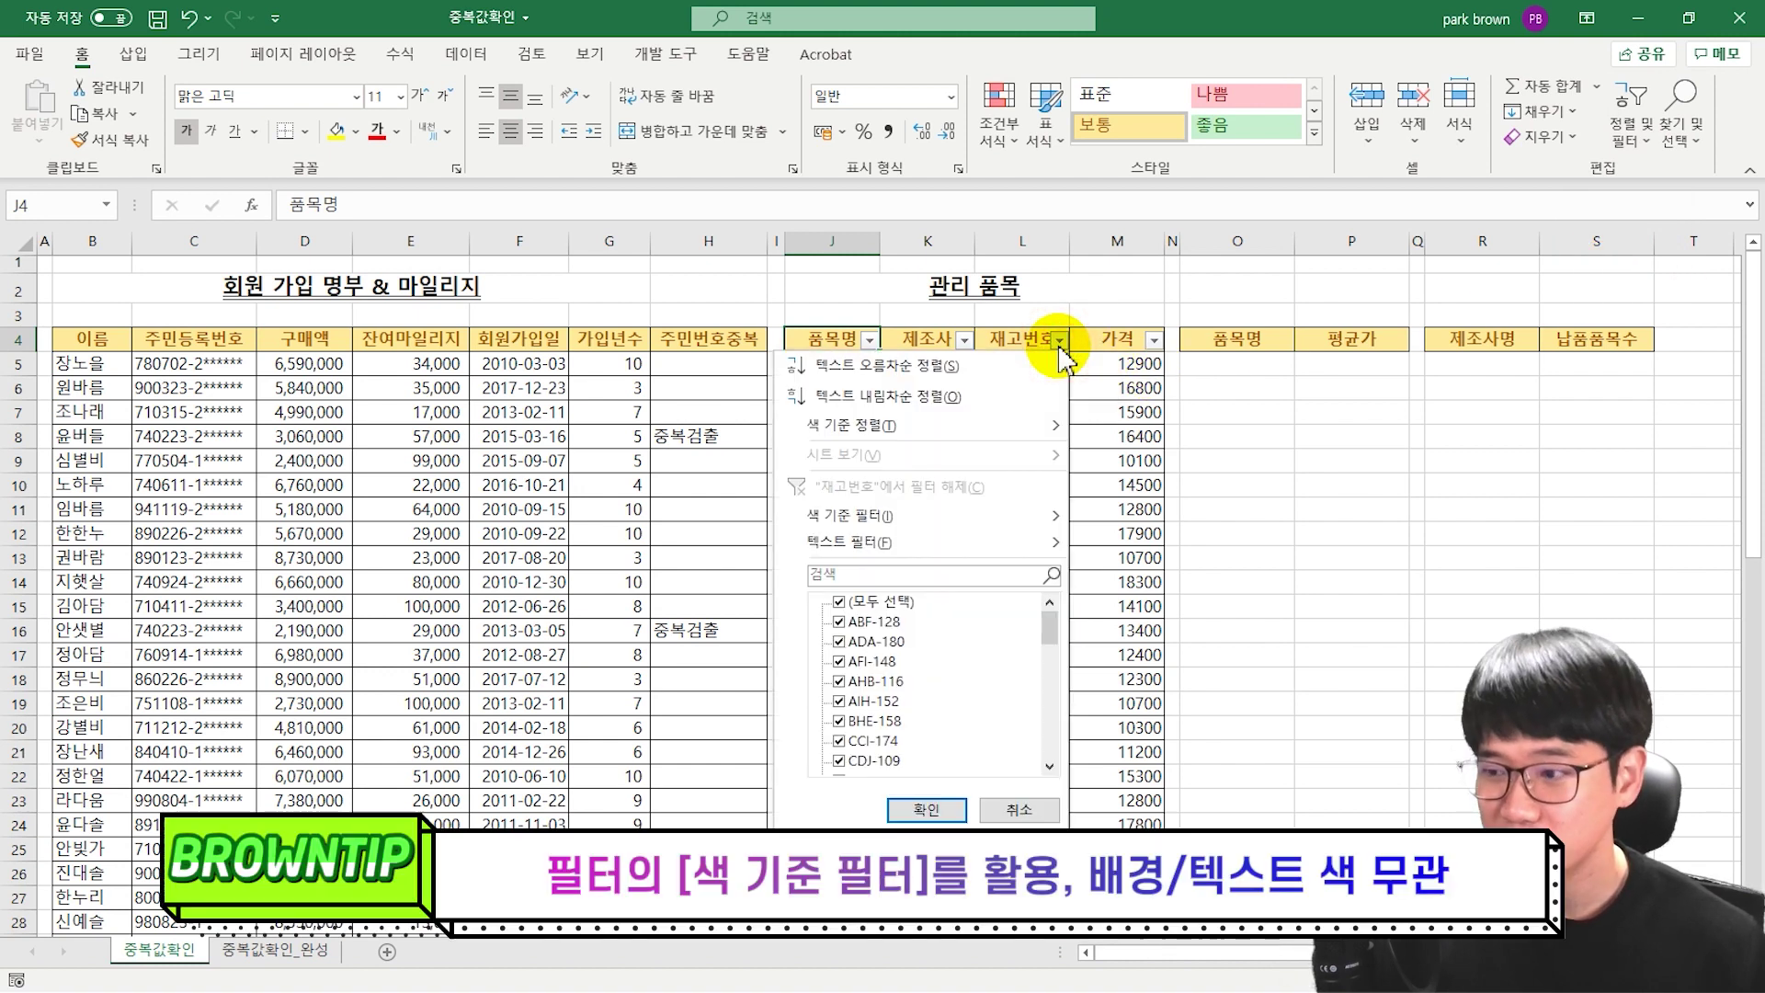
mouse_move(910, 515)
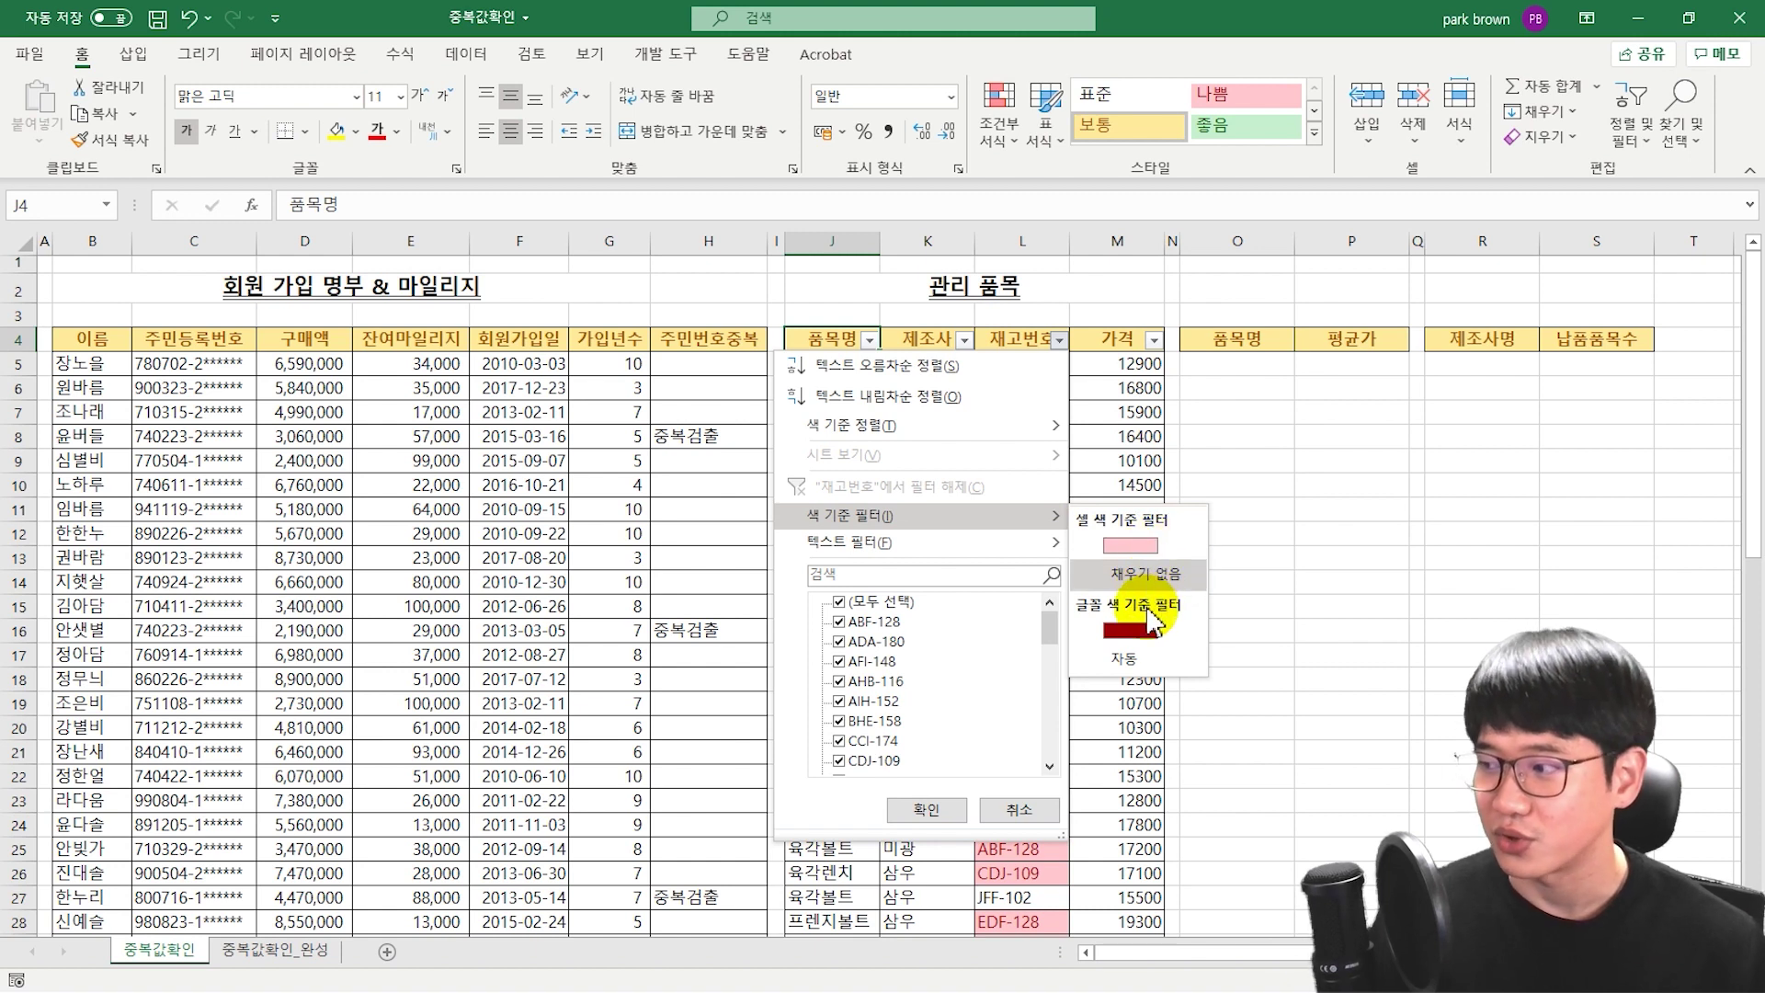
click(1149, 549)
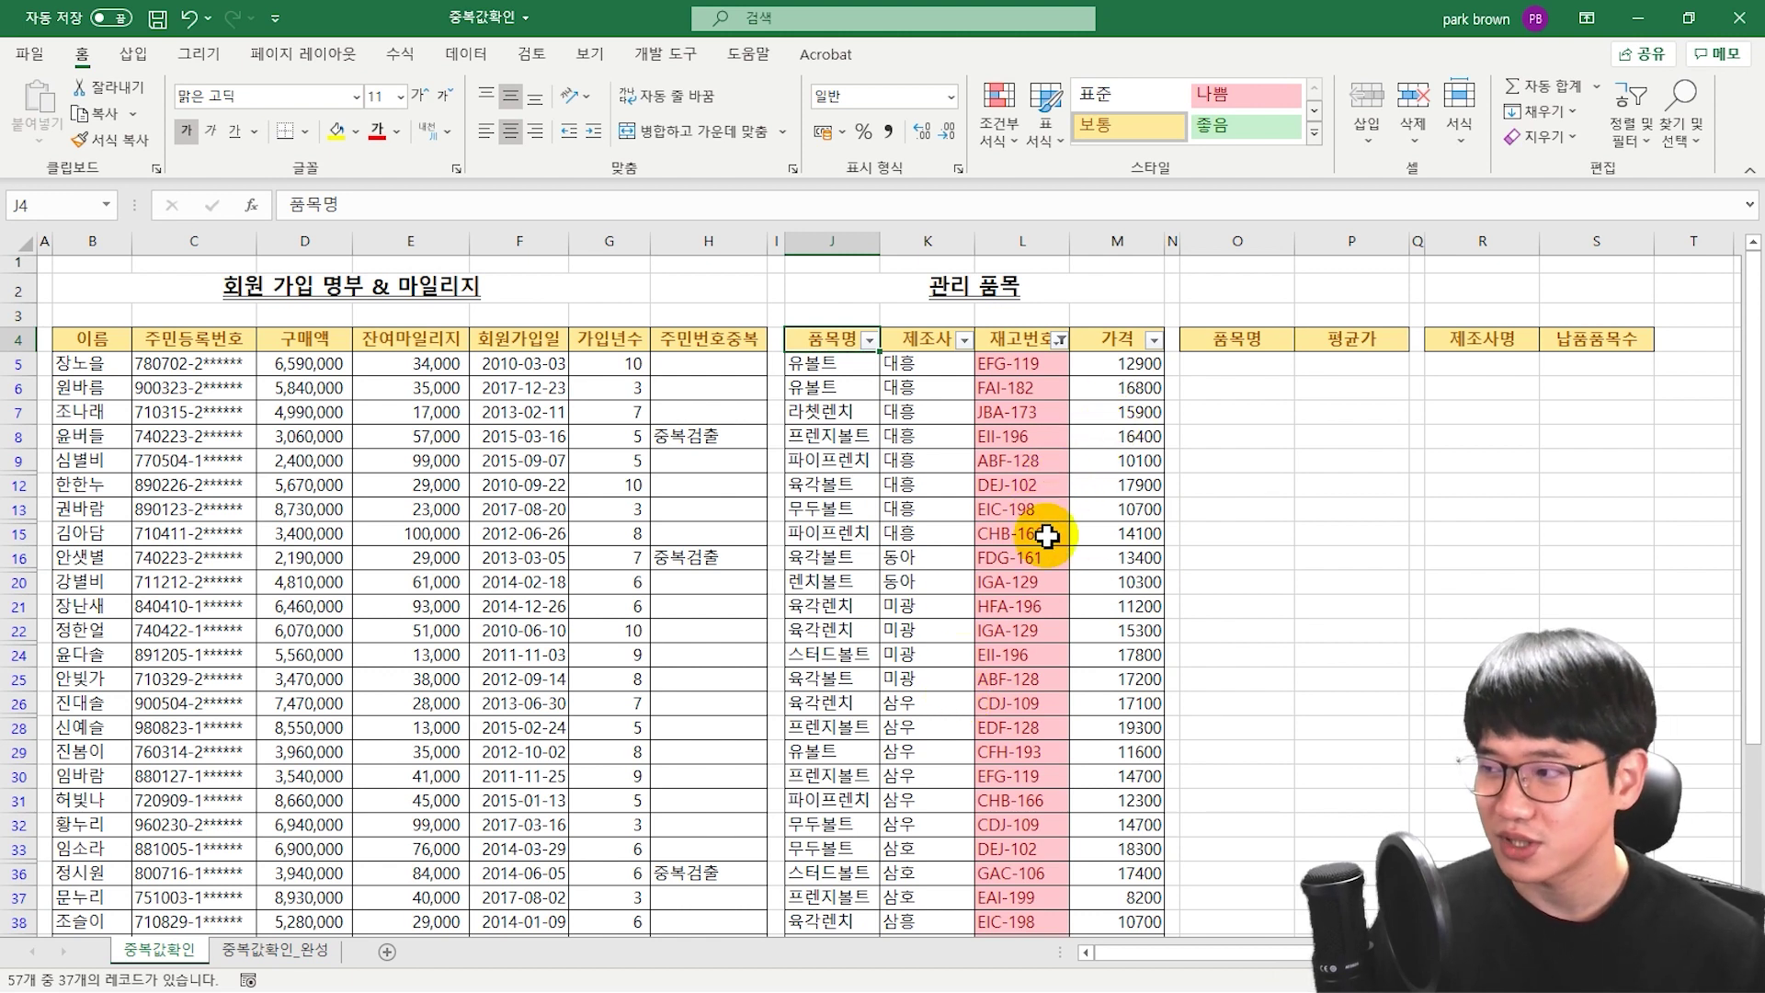
- Sort the duplicate rows ascending by 재고번호 and scroll through the matched pairs
click(1062, 342)
click(1011, 378)
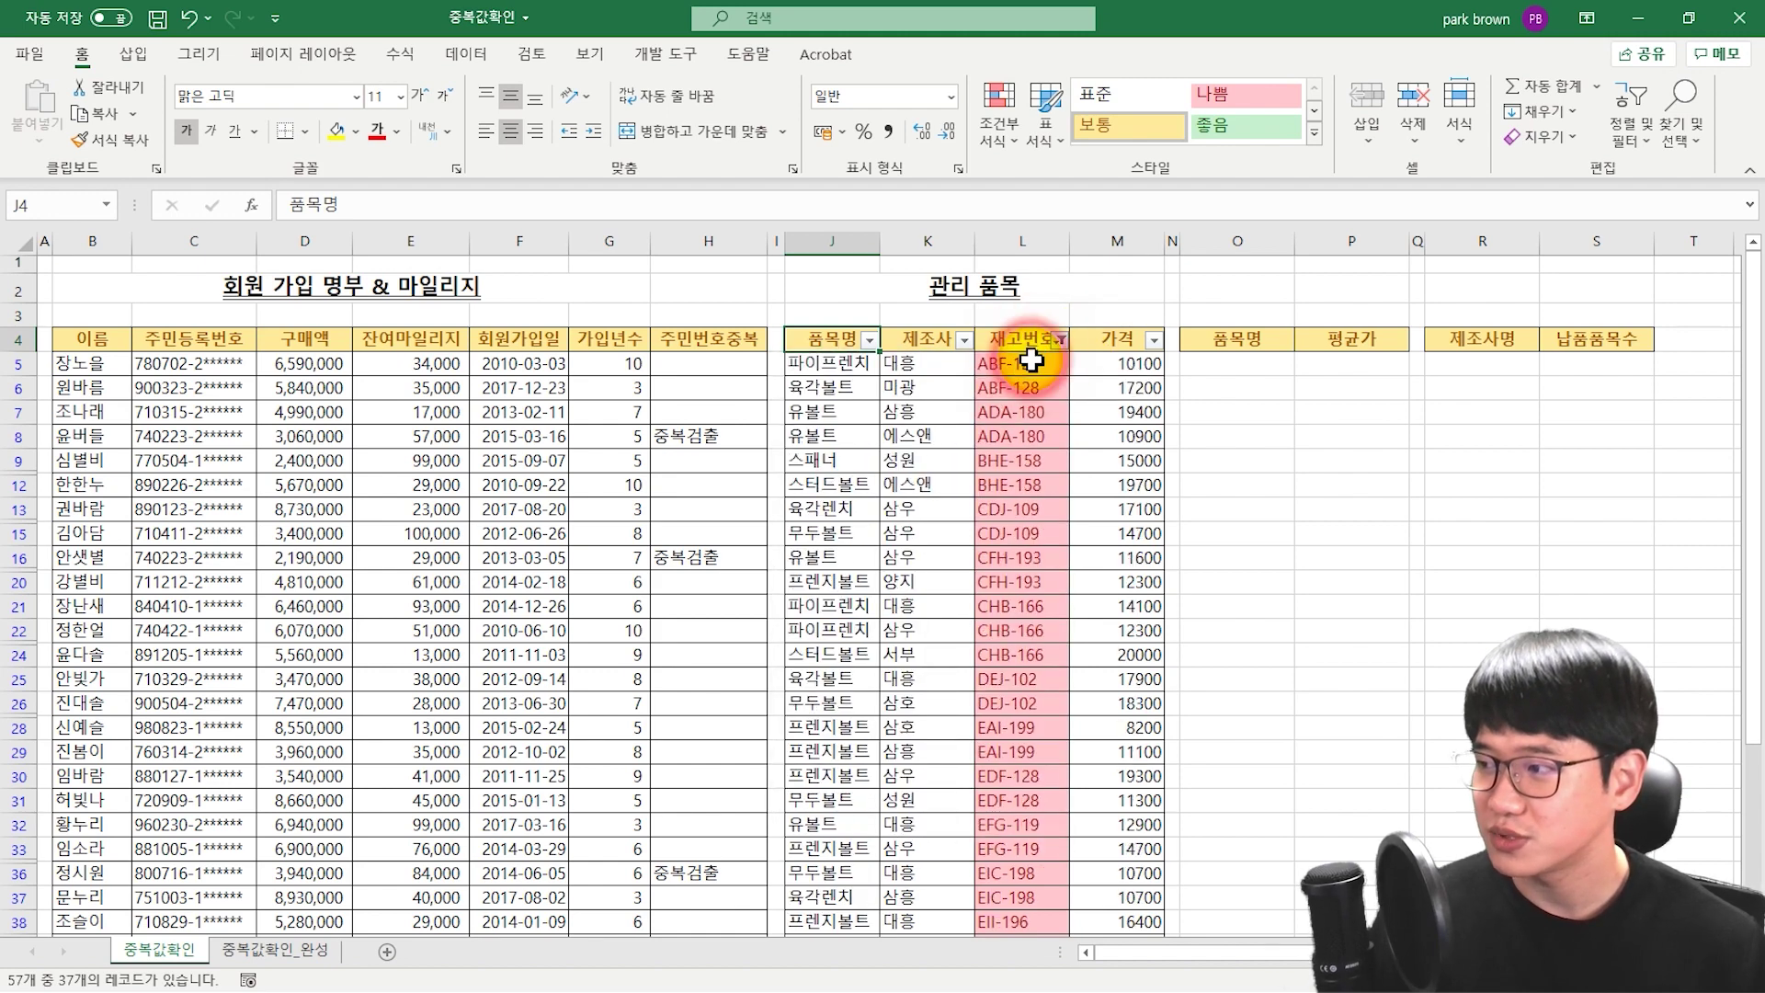
scroll(1009, 461, down, 1)
scroll(1006, 462, down, 1)
scroll(1002, 462, down, 3)
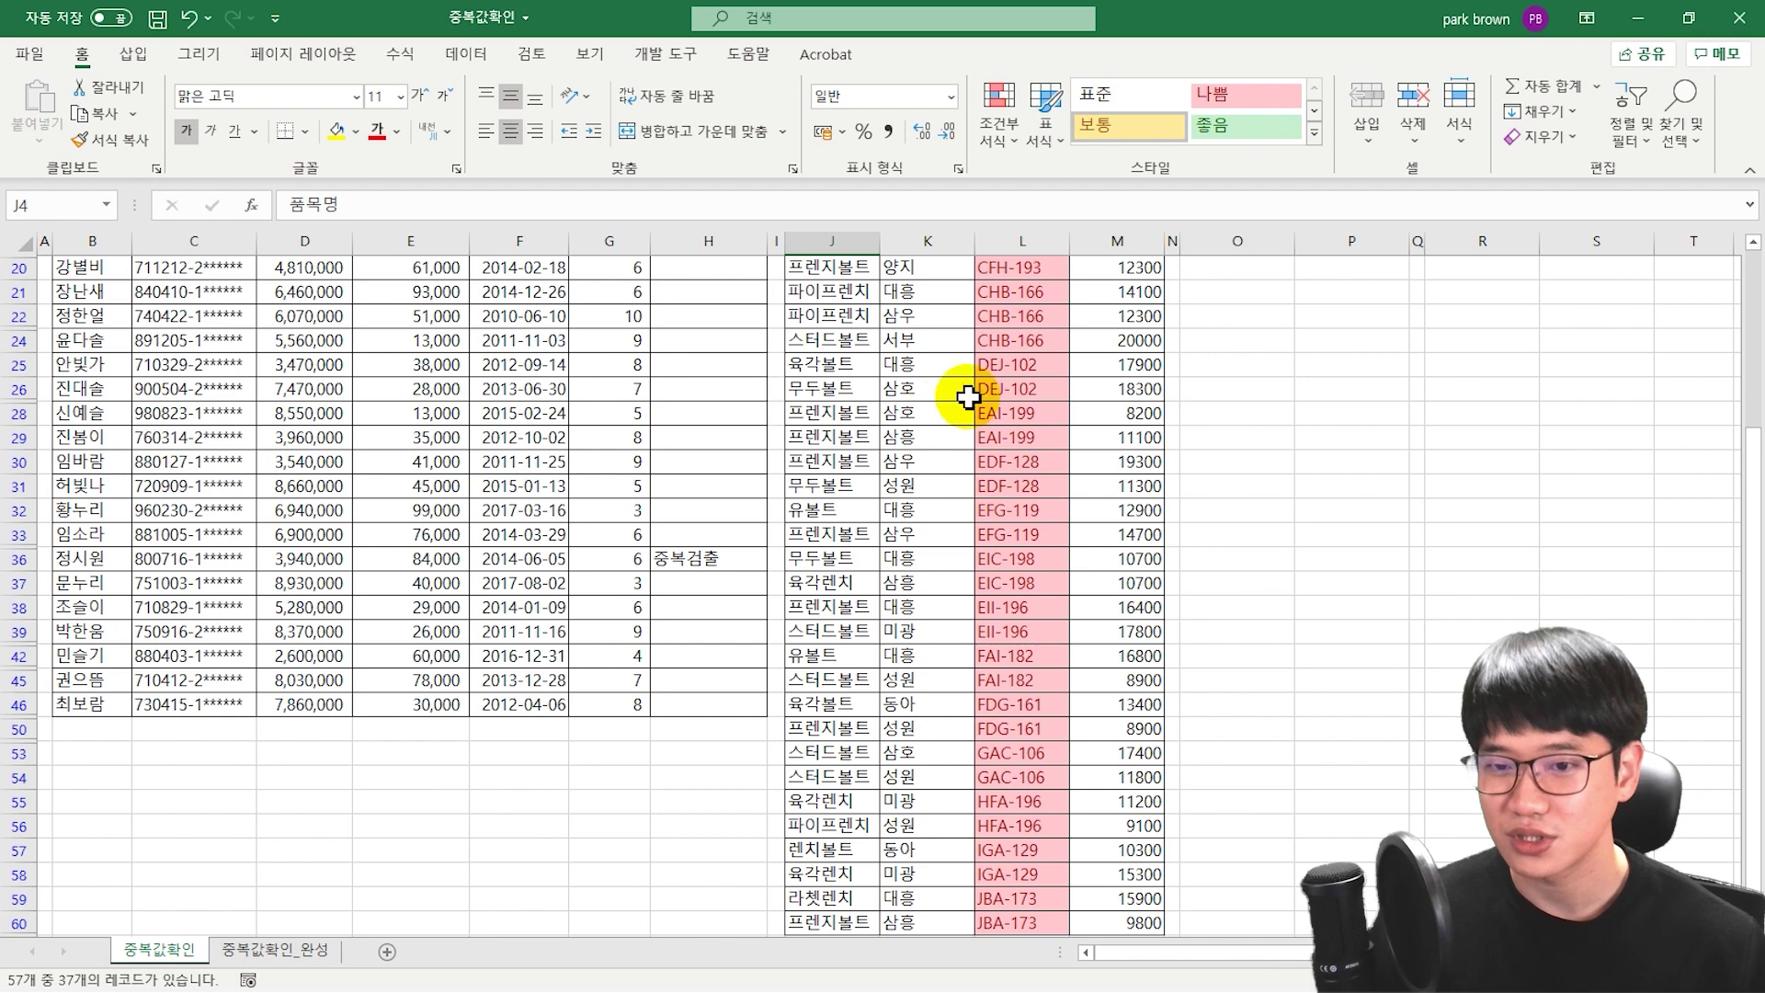
scroll(1012, 501, up, 2)
scroll(1034, 492, up, 2)
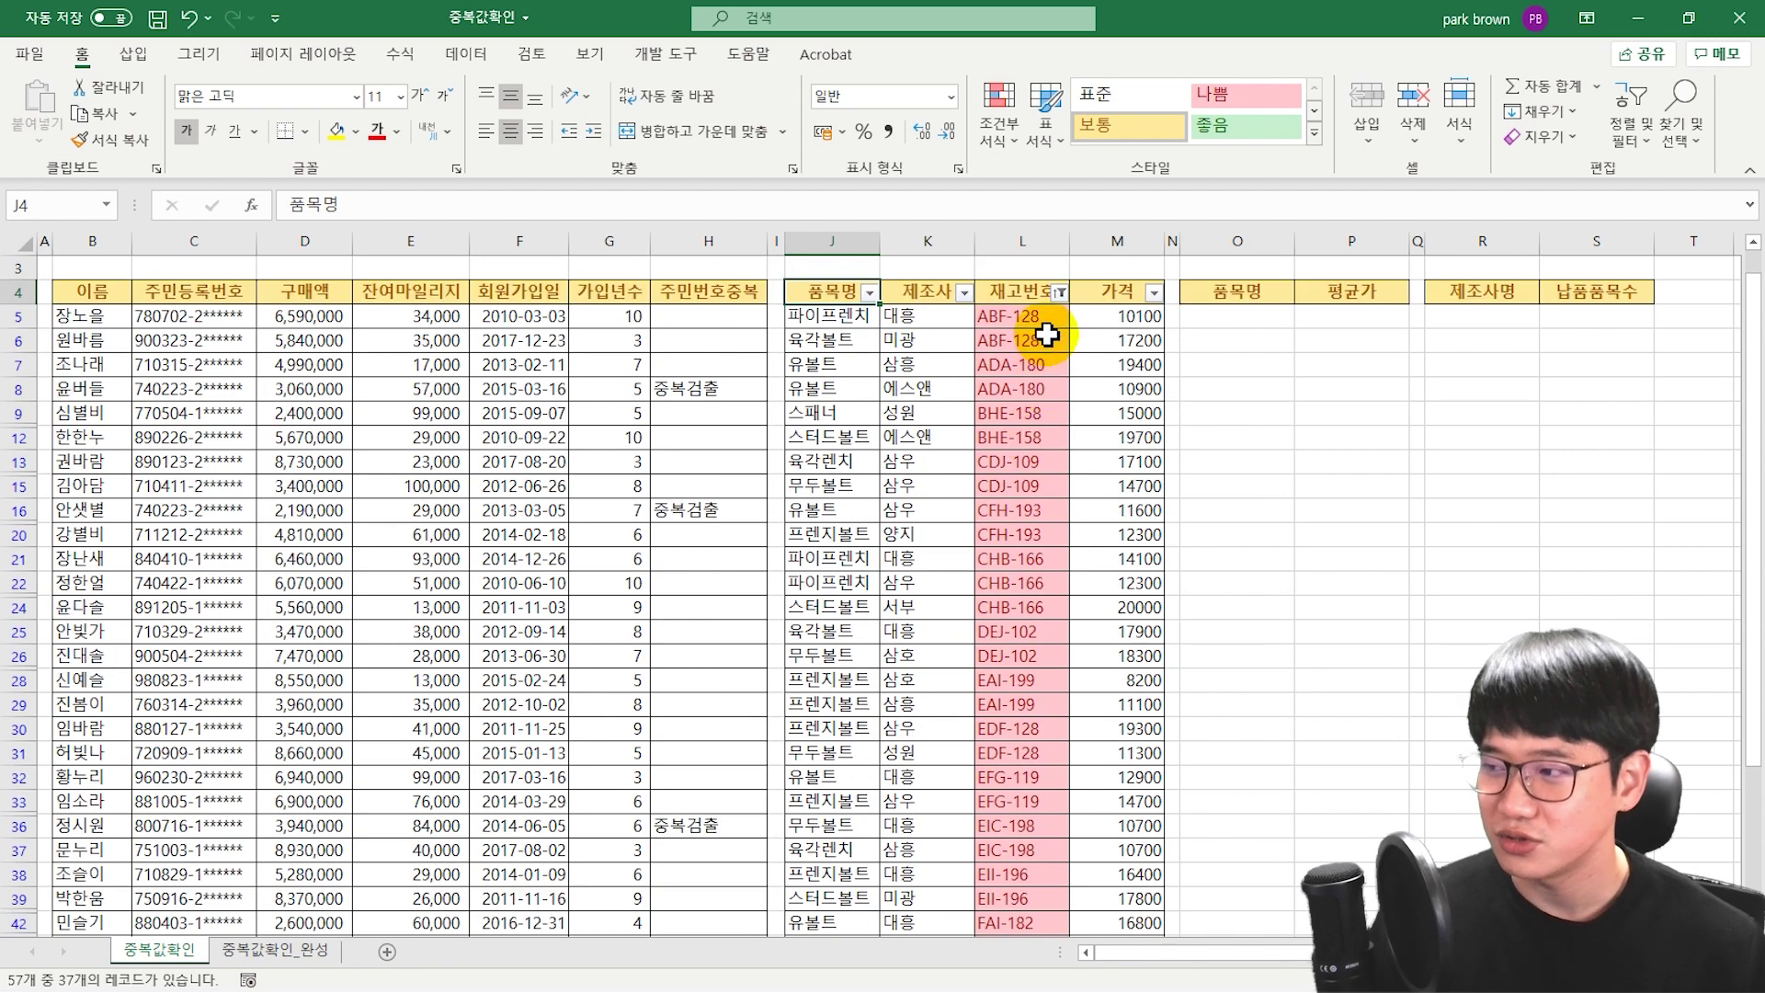
scroll(1037, 487, down, 4)
scroll(1036, 542, down, 3)
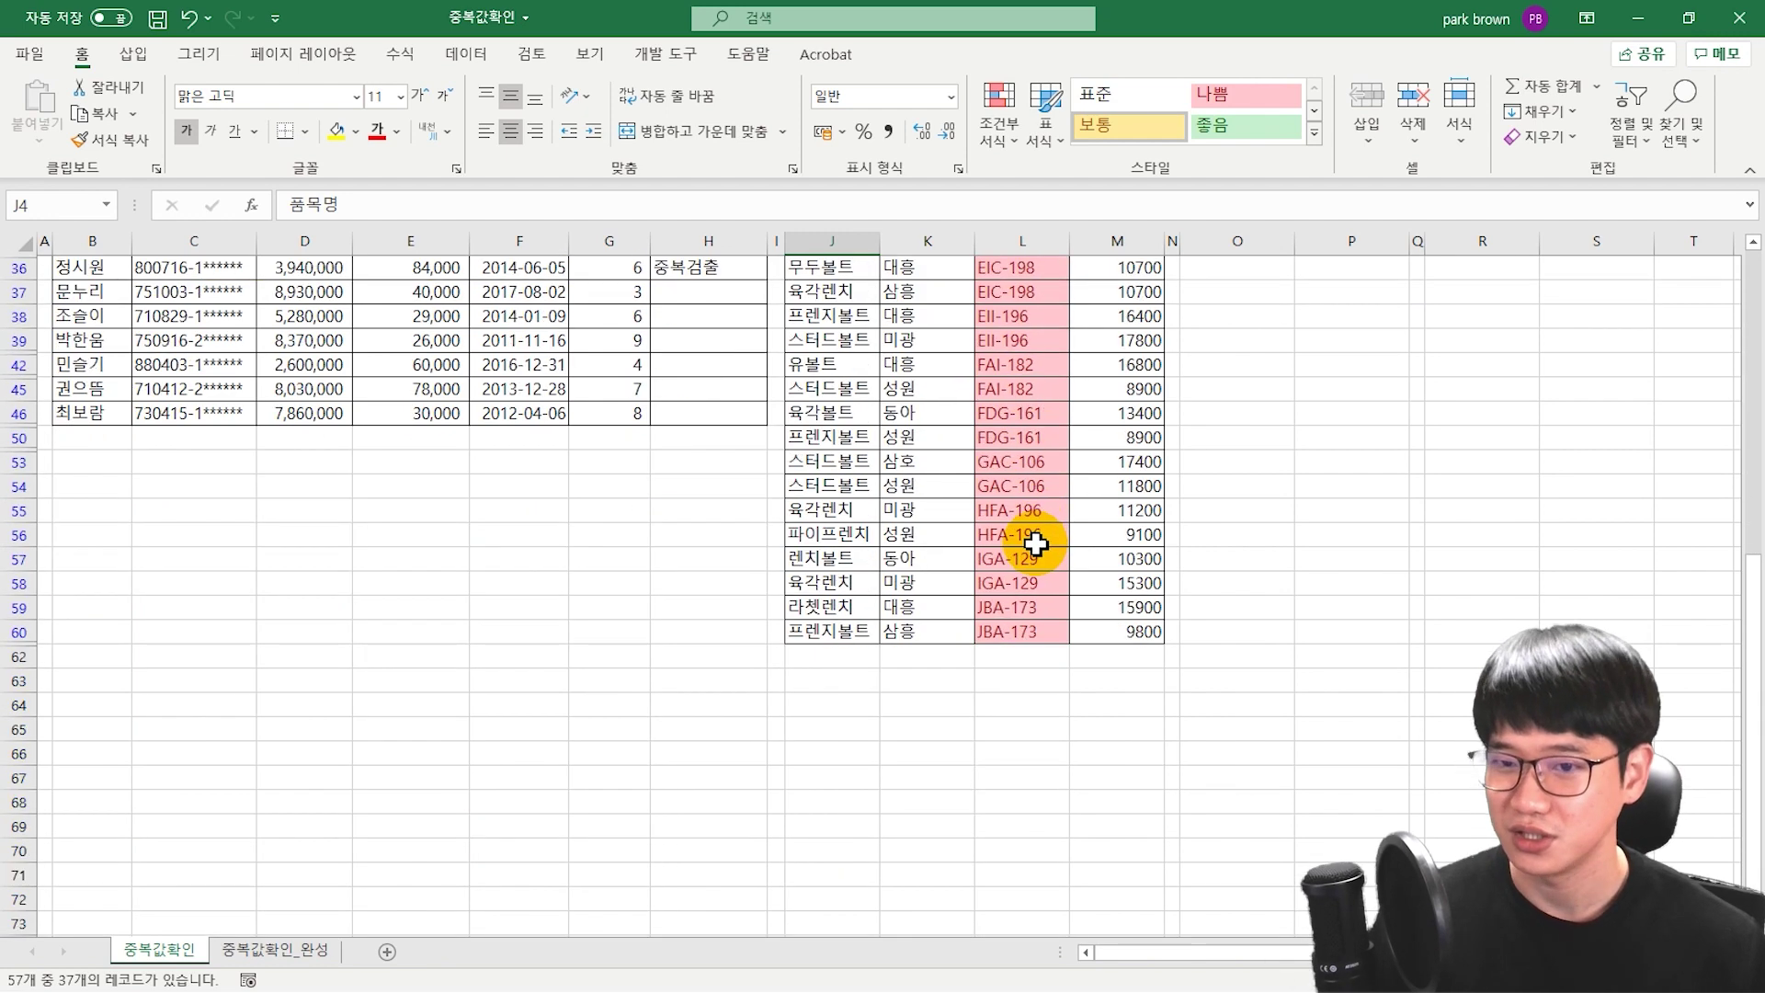
scroll(1036, 542, up, 3)
scroll(1034, 542, up, 3)
scroll(1029, 543, up, 2)
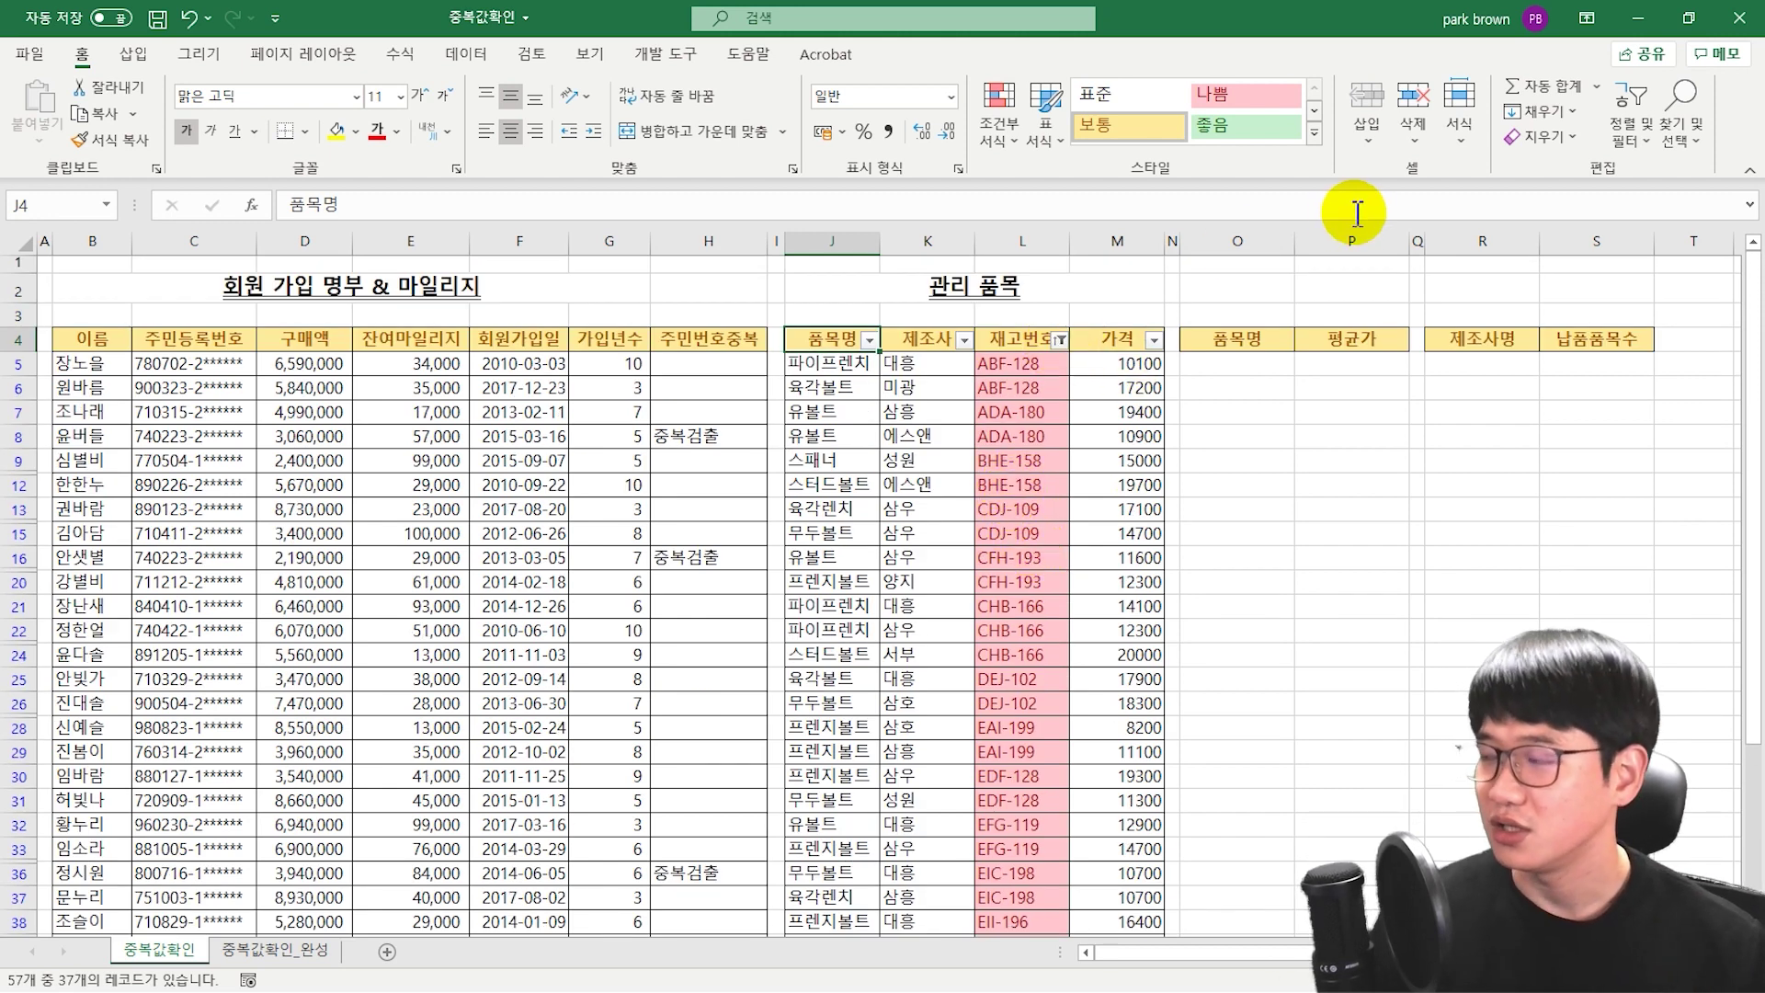
- Clear the 재고번호 filter and turn filtering off for the 관리 품목 table
click(1632, 124)
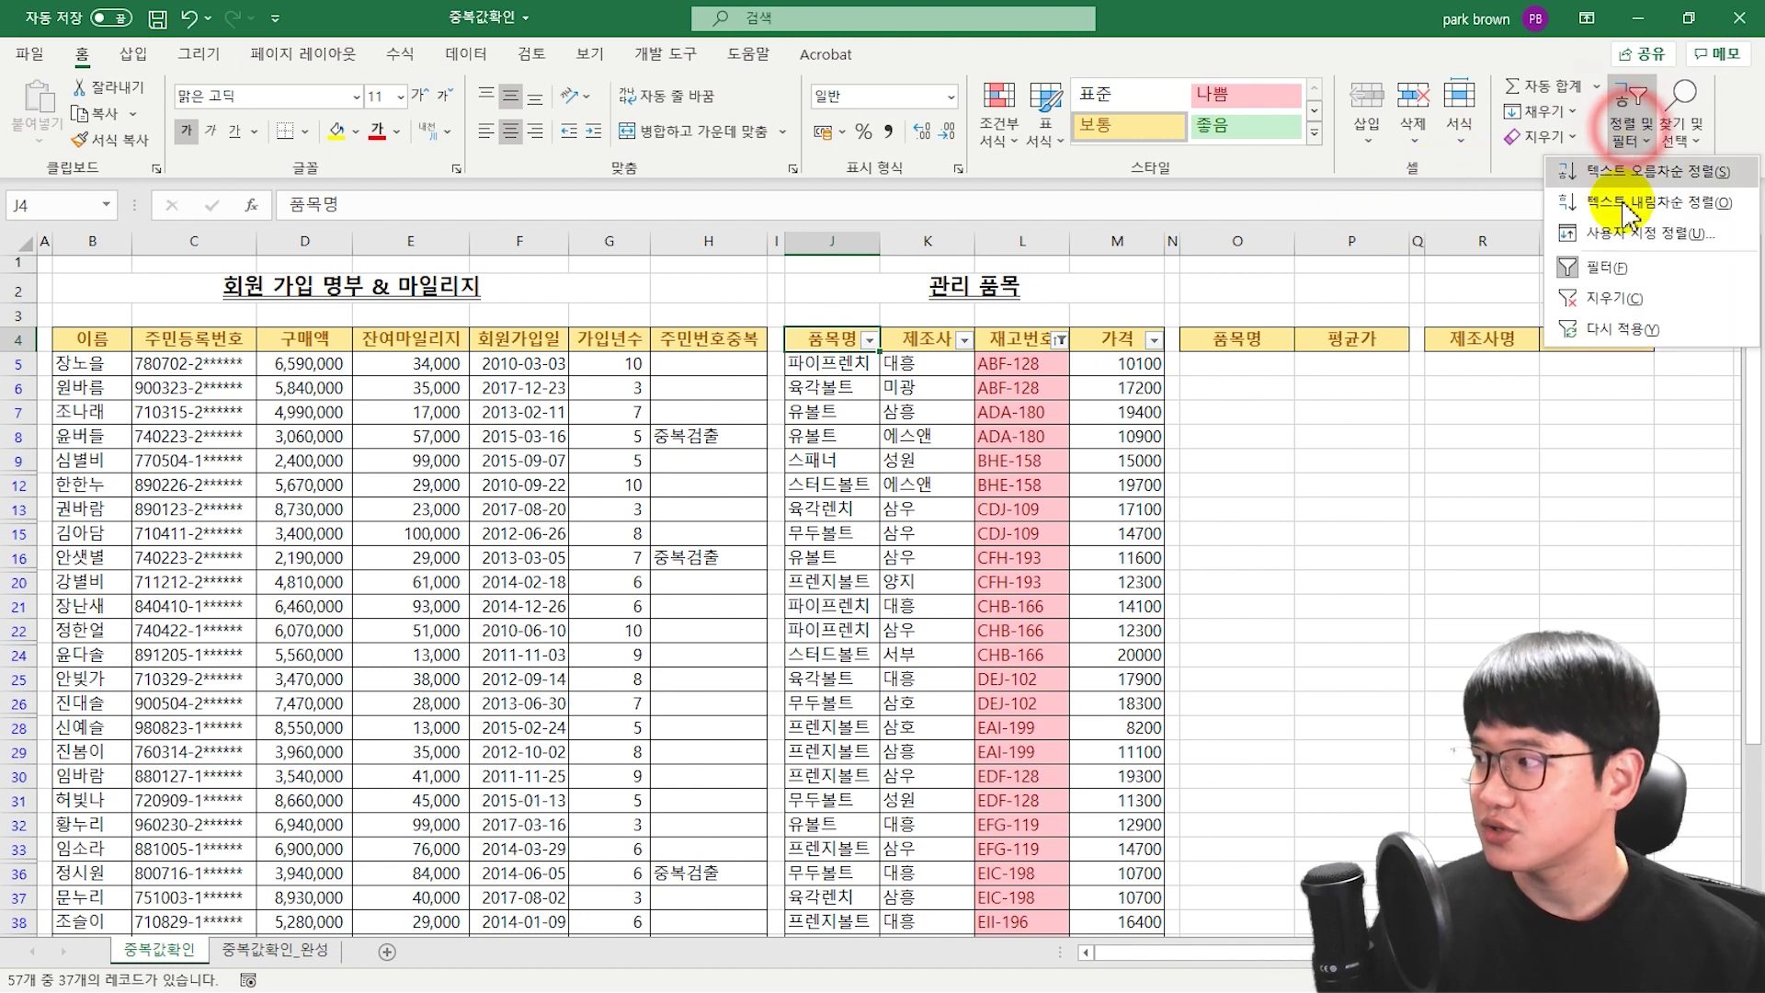
click(1604, 323)
click(1632, 138)
click(1608, 267)
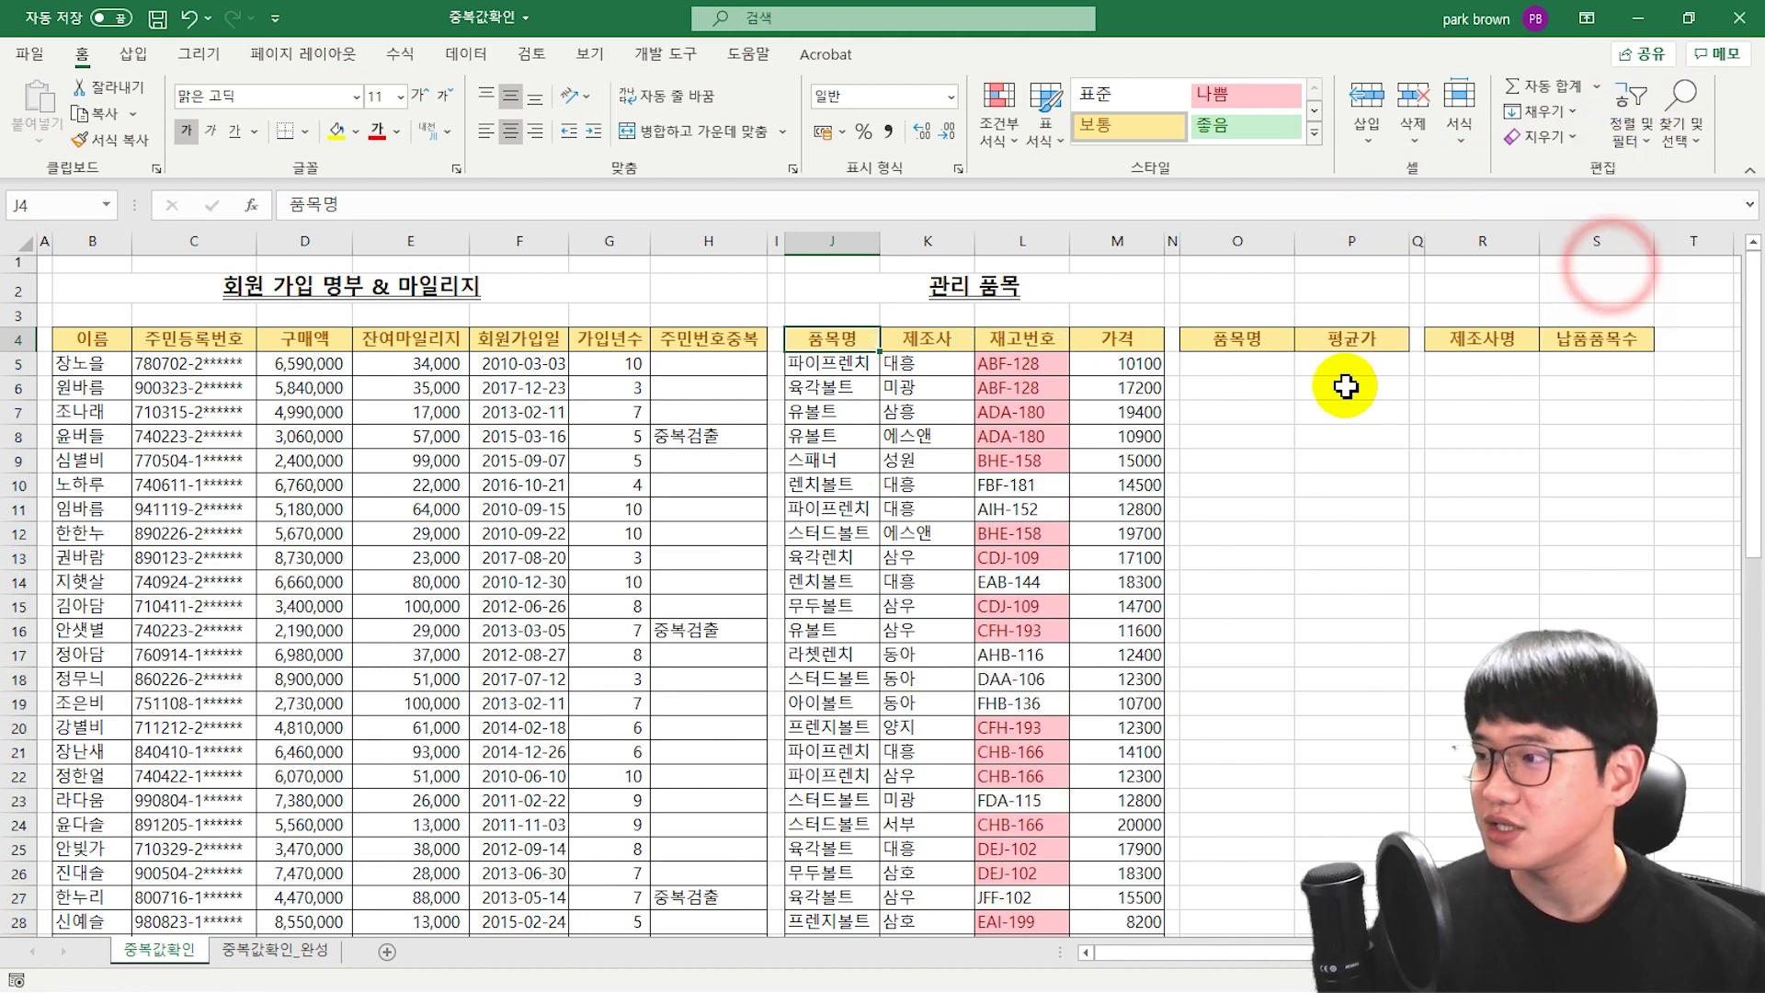
- Delete the worksheet's Duplicate Values conditional formatting rule from the 재고번호 column
click(1002, 363)
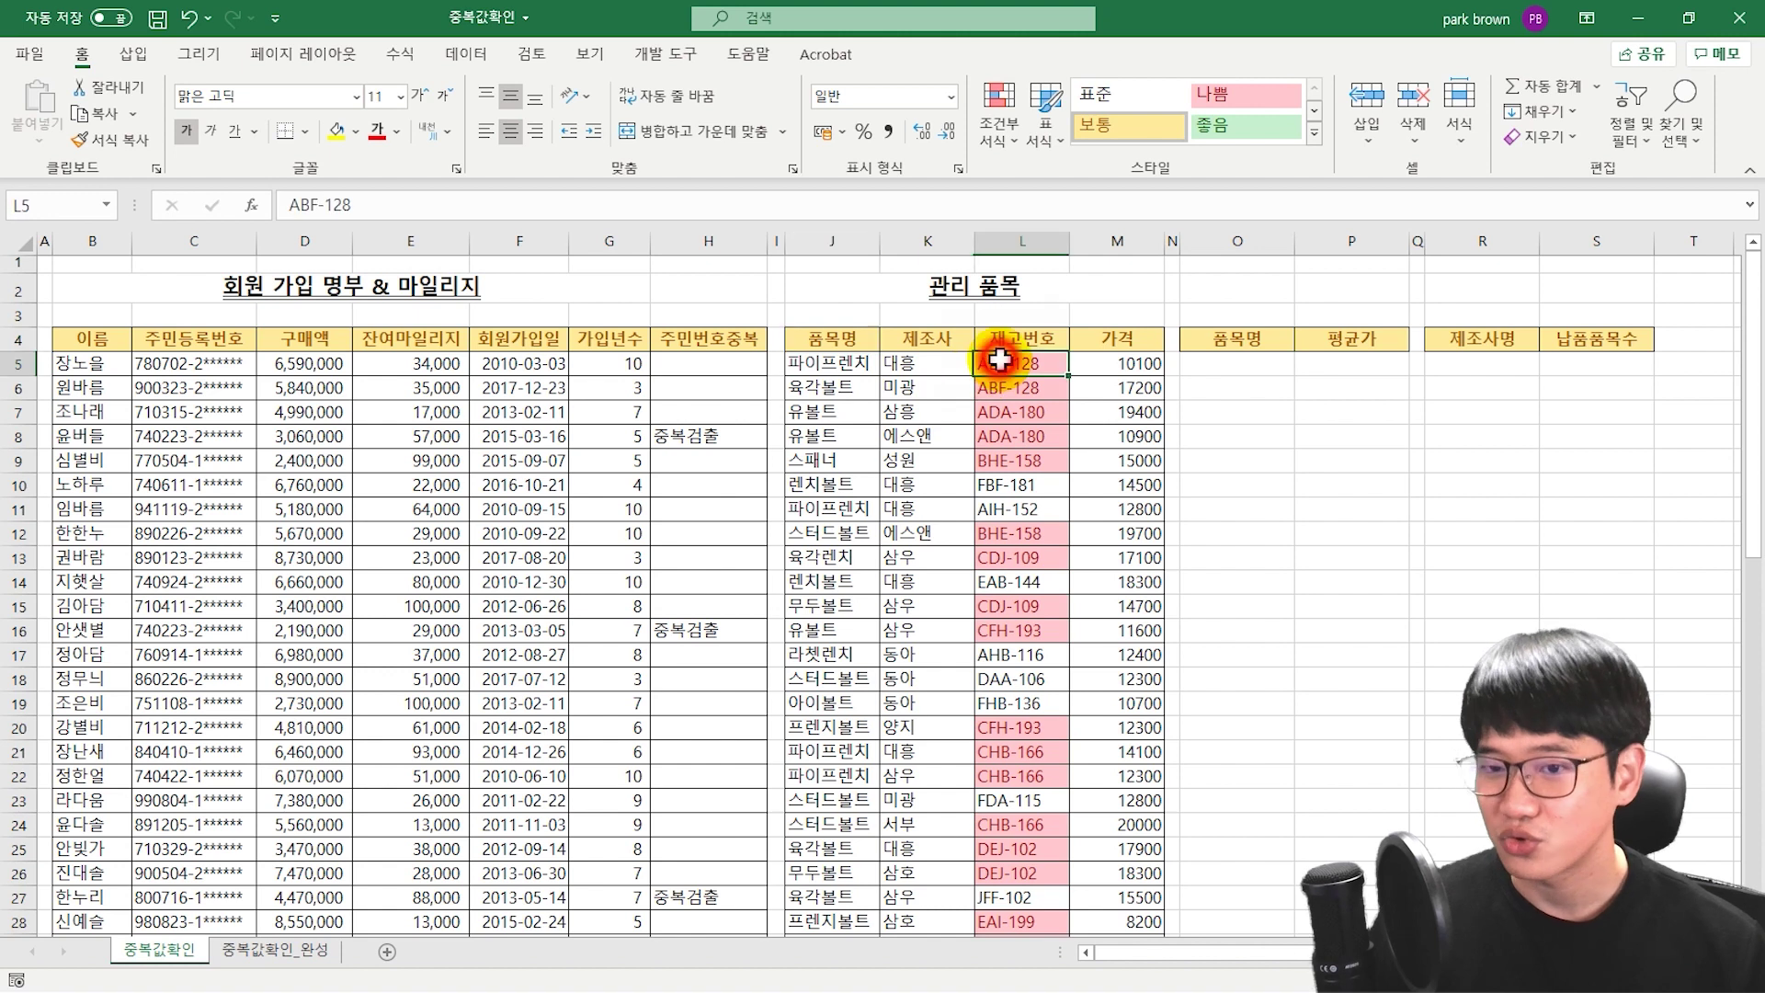
click(999, 101)
click(1057, 509)
mouse_move(504, 211)
mouse_down()
mouse_move(484, 198)
mouse_move(462, 229)
mouse_up()
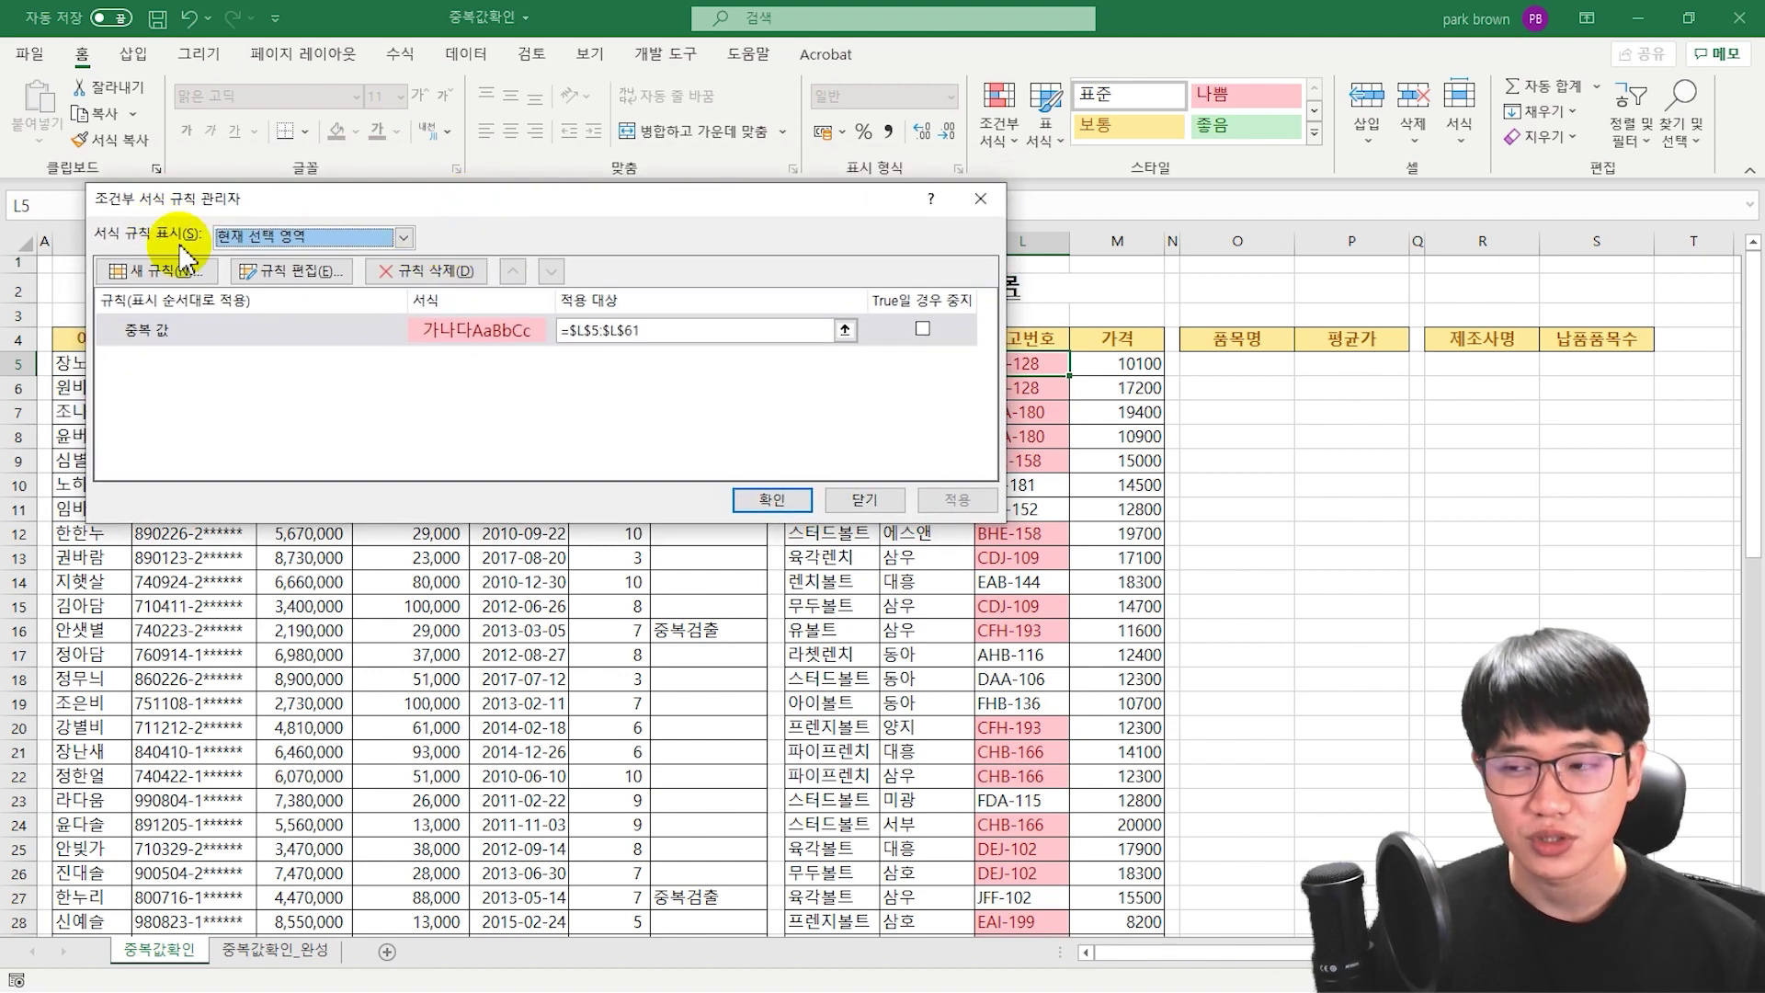
click(397, 237)
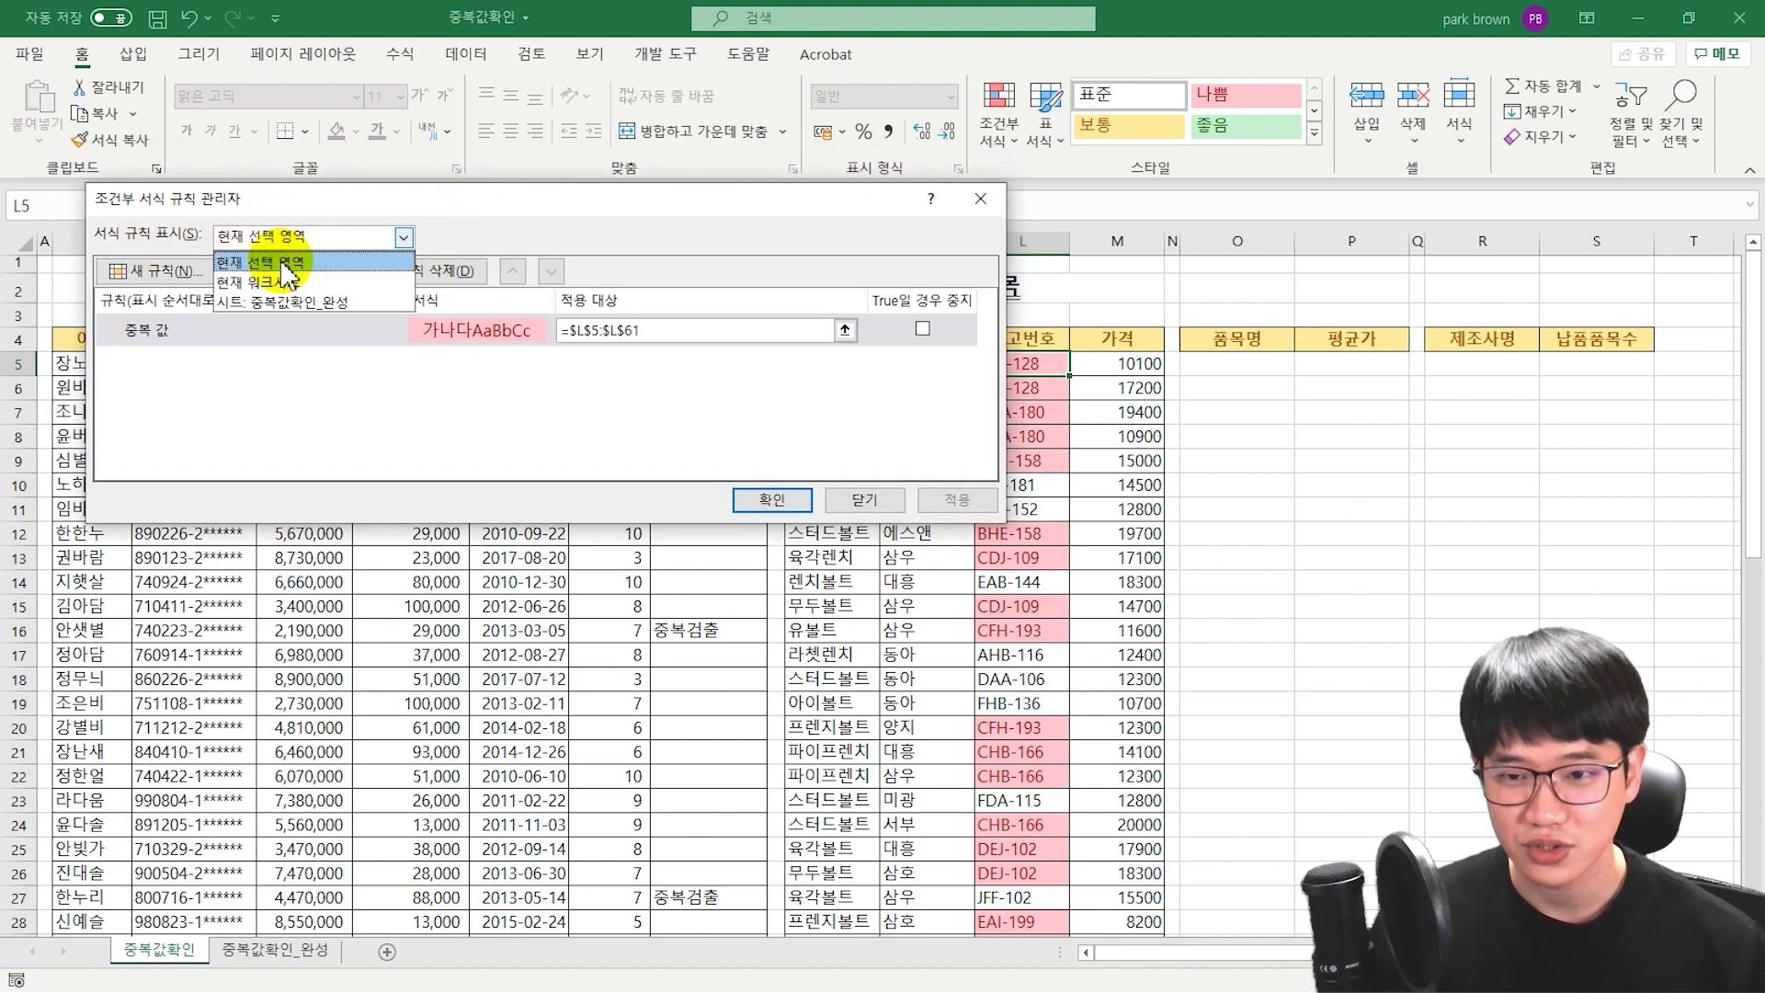
click(276, 282)
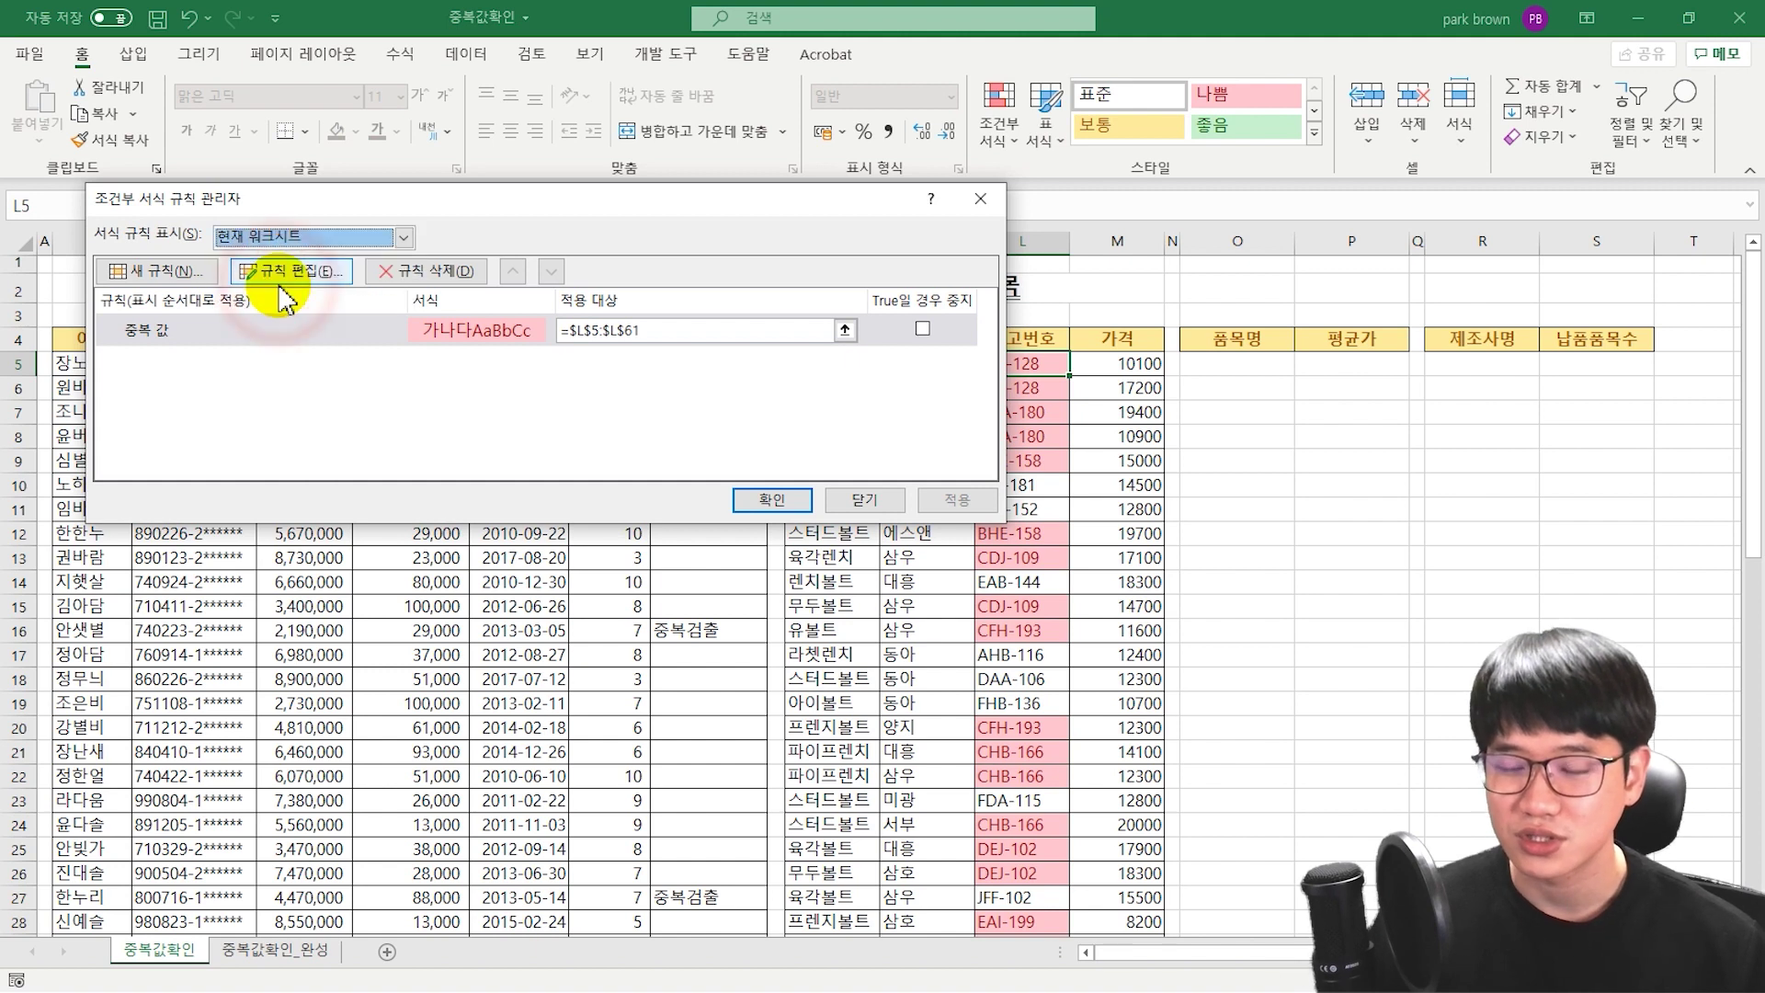
click(276, 345)
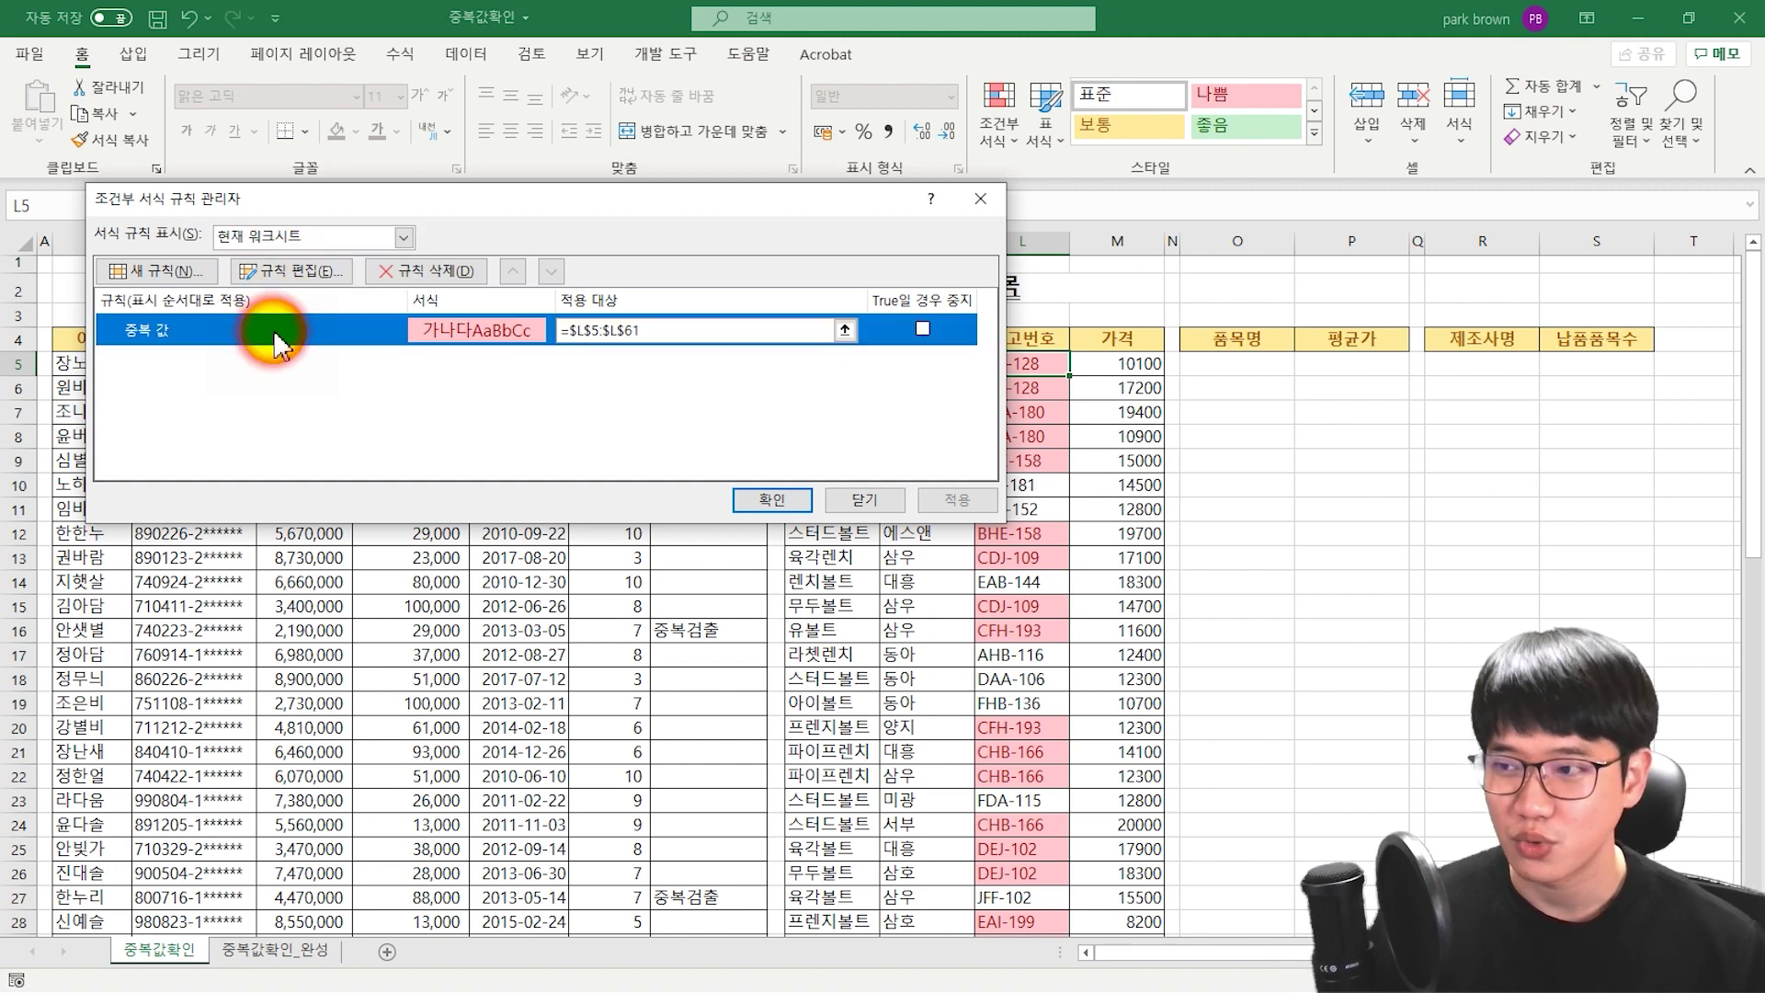
click(373, 271)
click(965, 504)
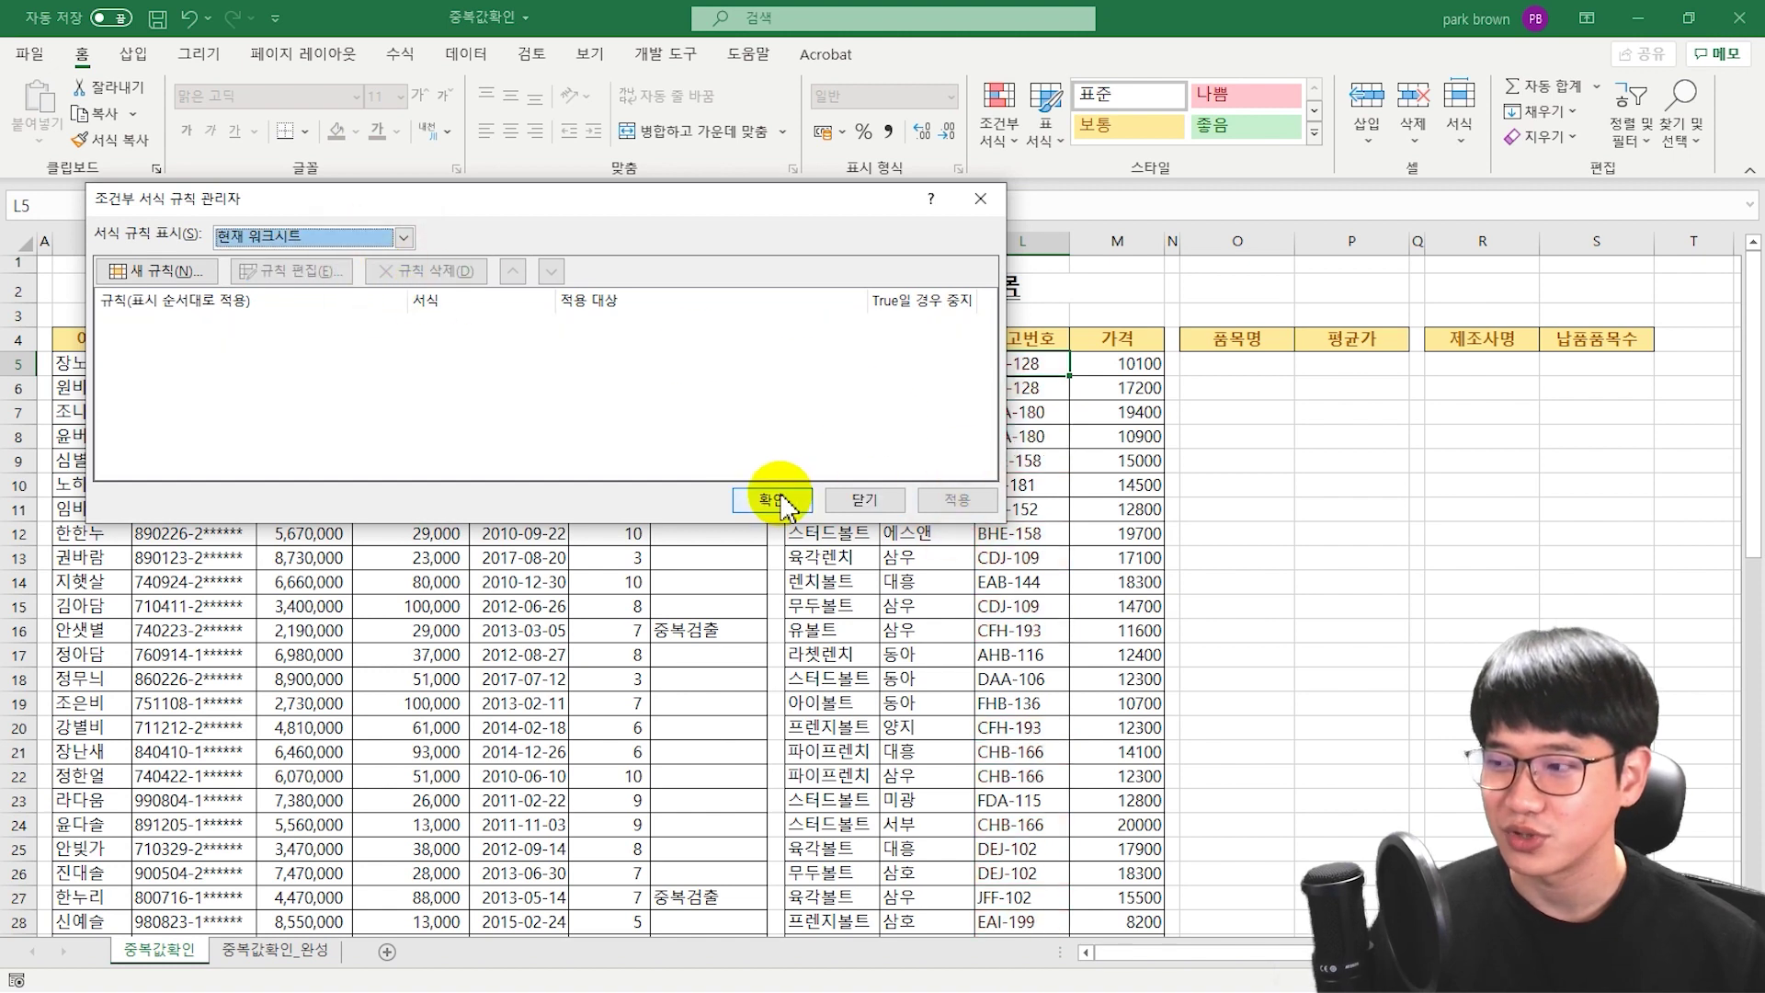
click(772, 500)
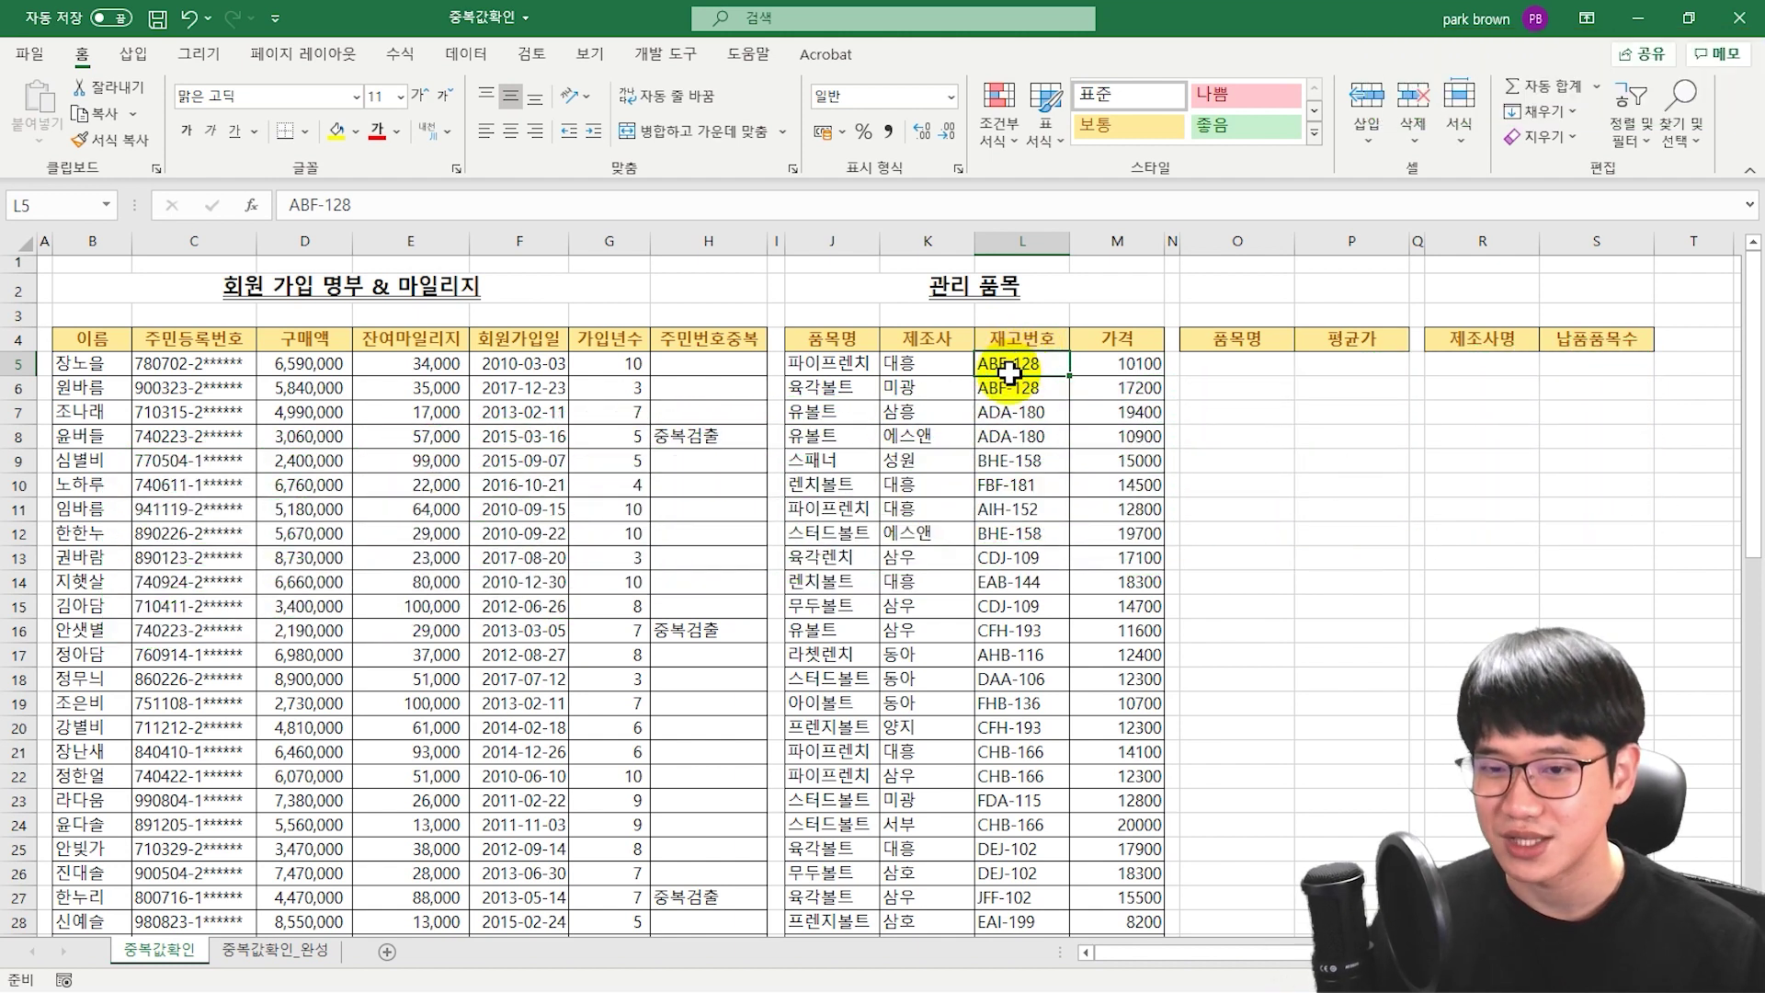
- Switch the ribbon to the Data tab with Alt+A and select item name cell J5
key(alt+a)
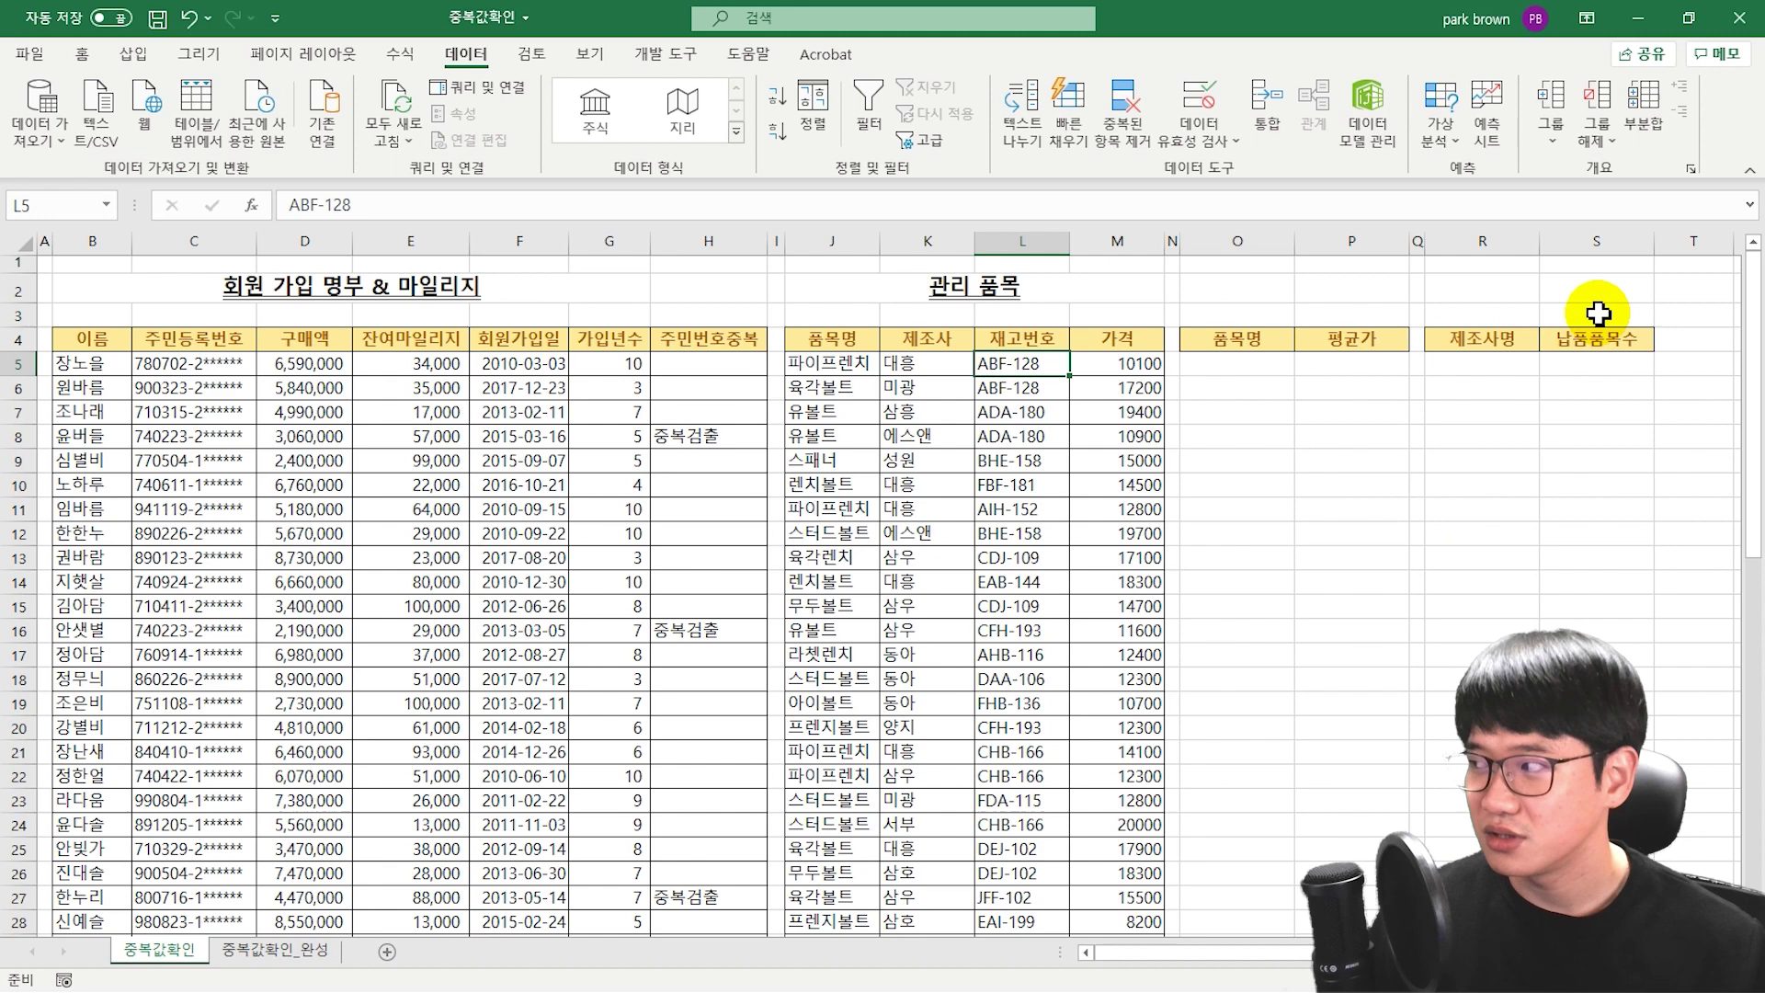
click(847, 369)
- Copy all item names from column J into column O starting at O5
key(ctrl+shift+Down)
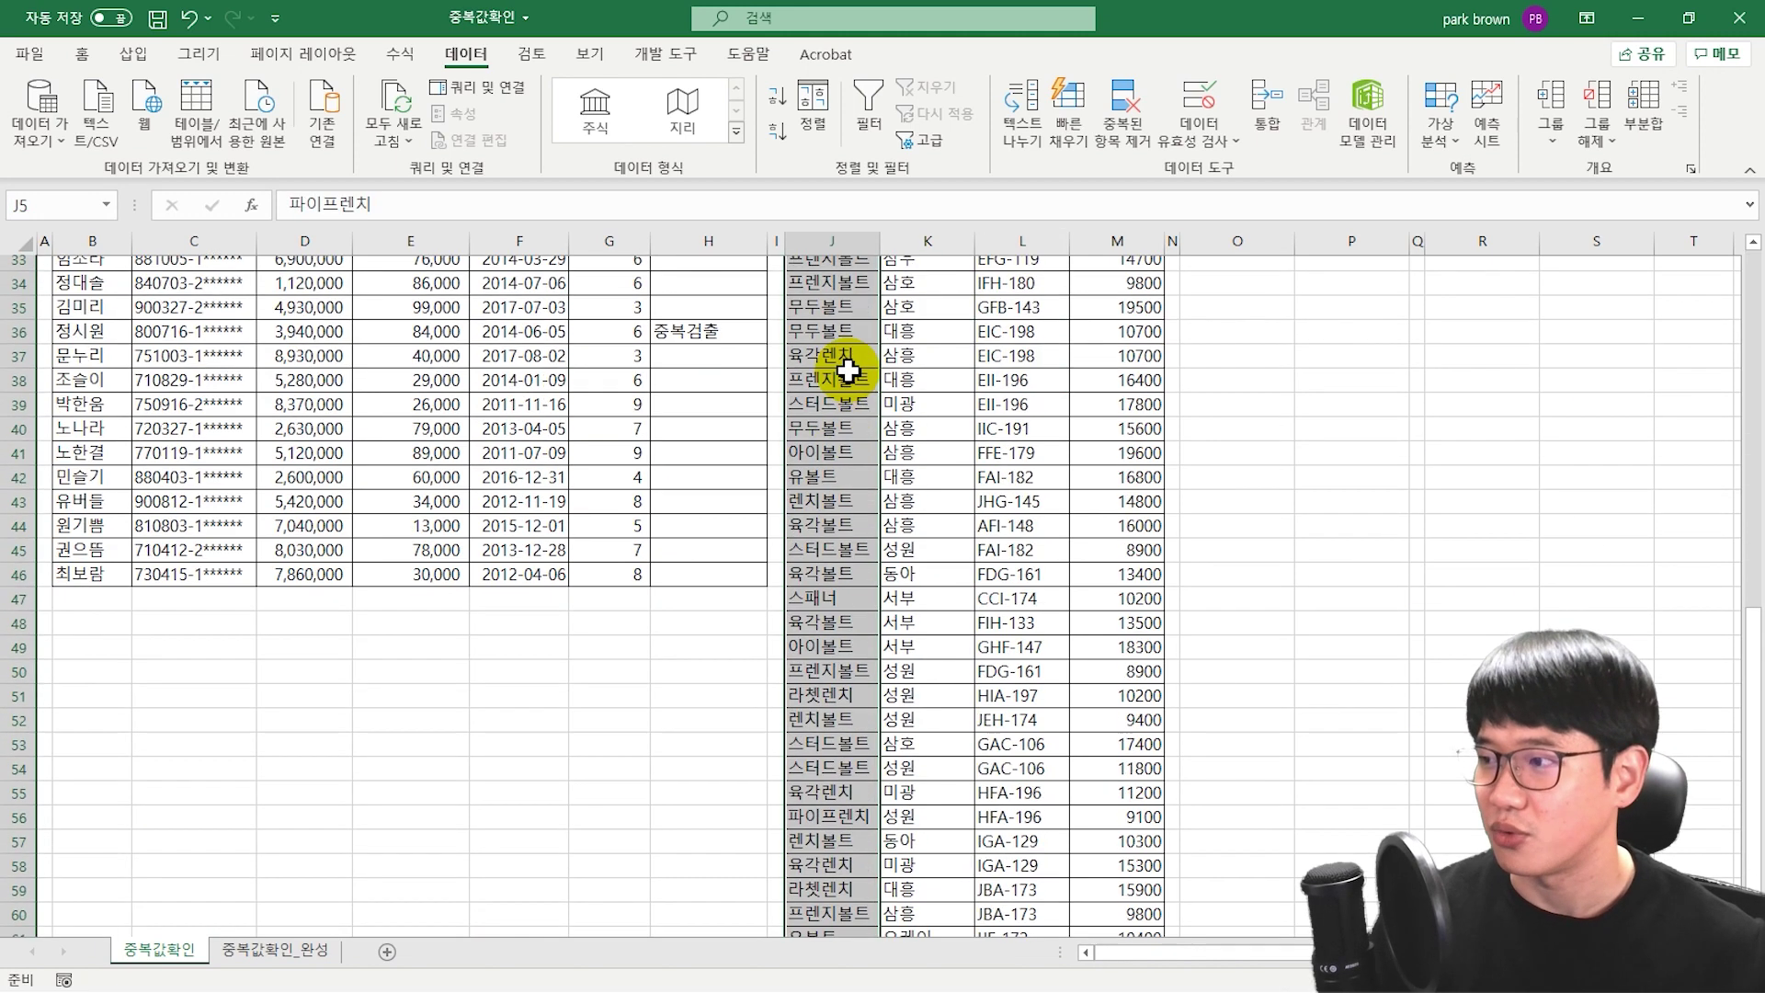
key(ctrl+c)
scroll(1234, 445, up, 10)
click(1240, 377)
key(ctrl+v)
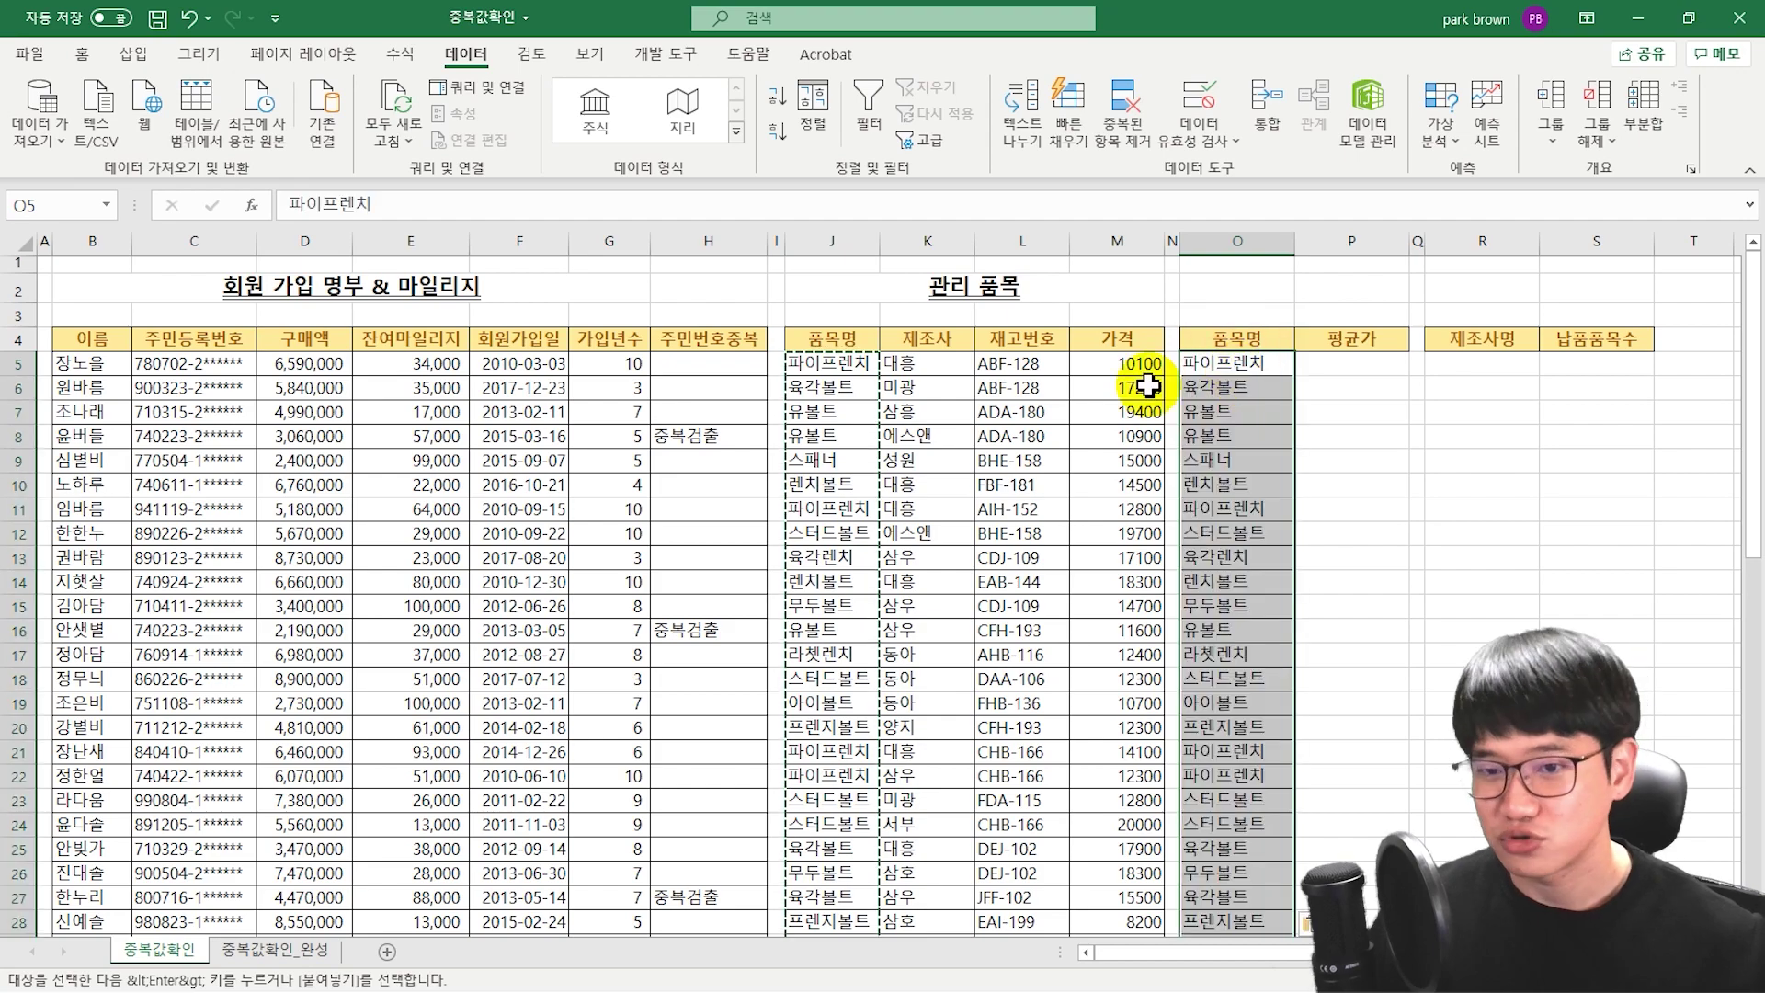
- Copy all manufacturers from column K into column R starting at R5
click(919, 368)
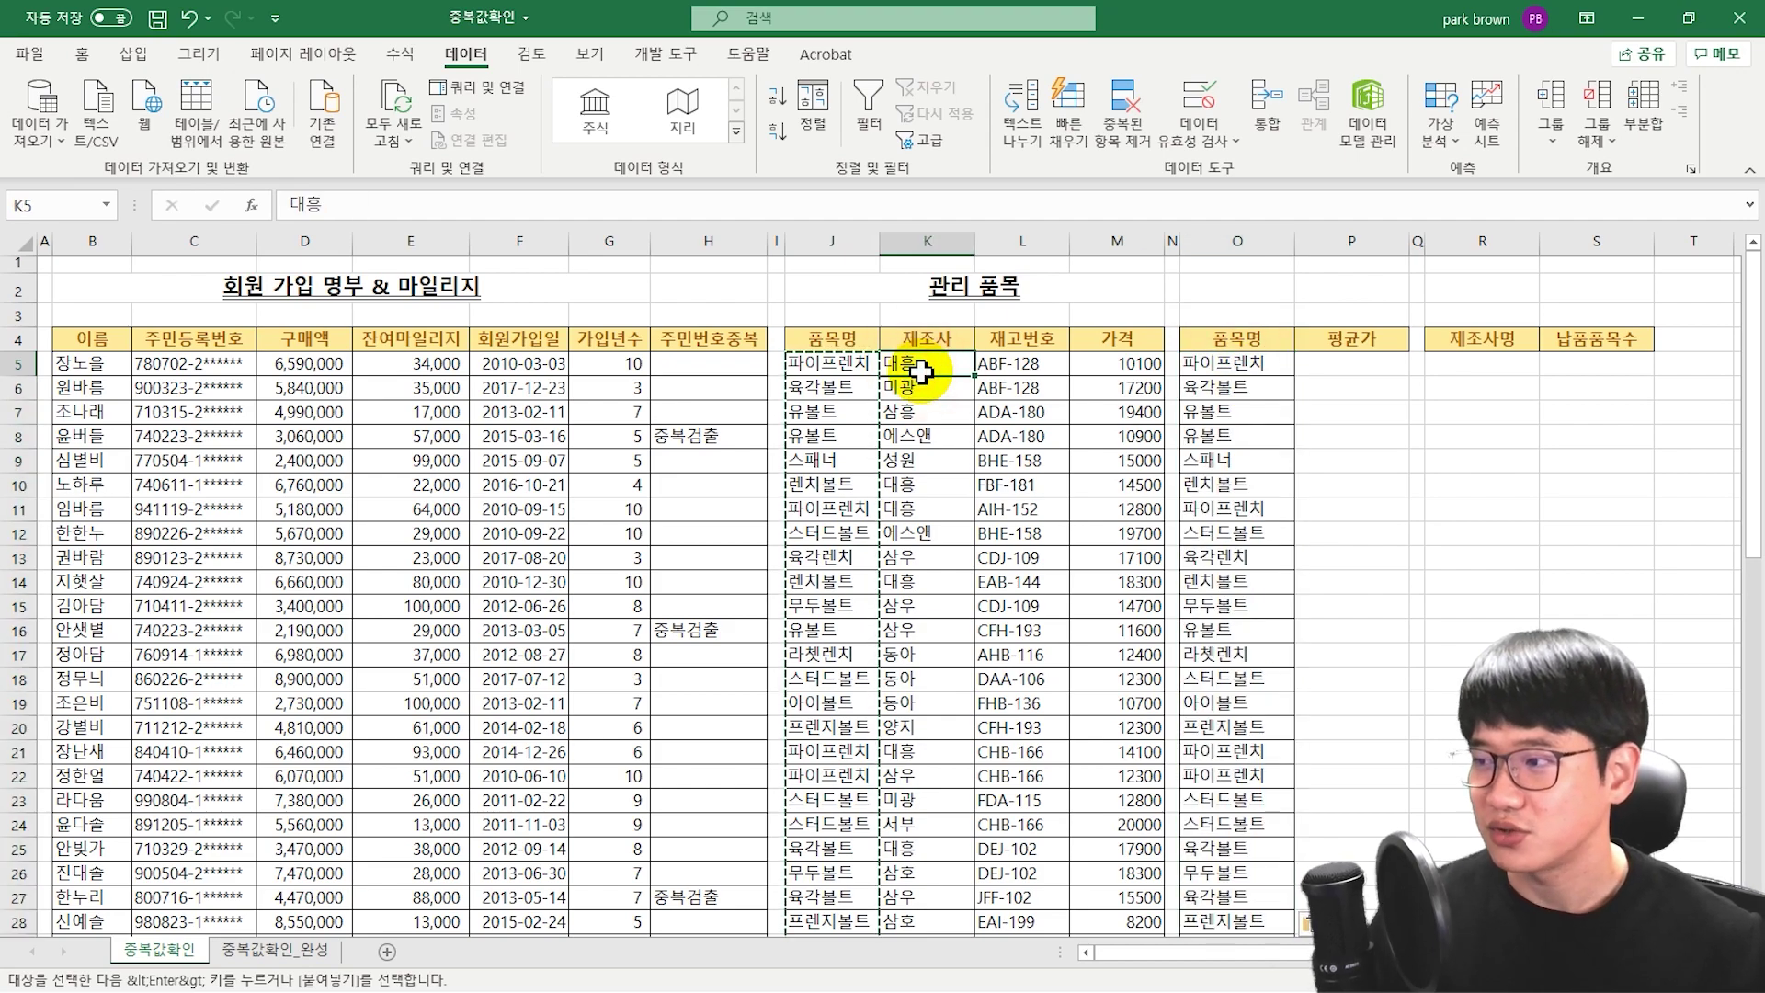
key(ctrl+shift+Down)
key(ctrl+c)
scroll(1399, 417, up, 5)
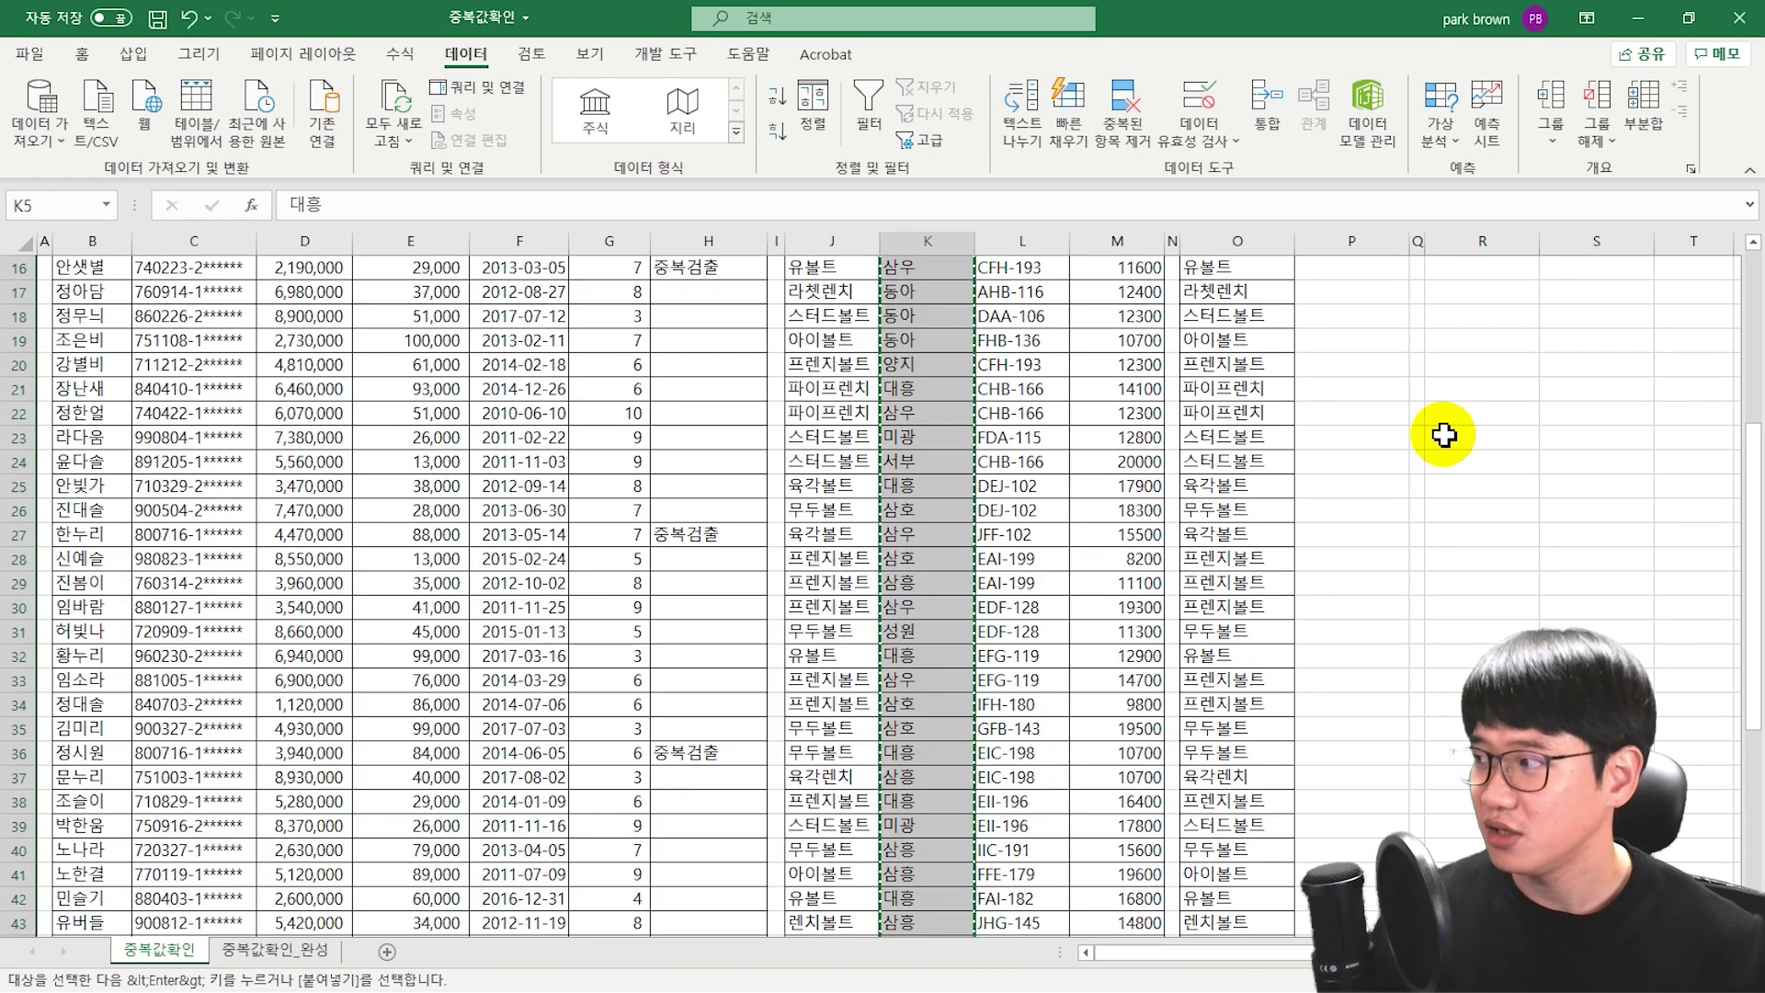
scroll(1399, 416, up, 6)
click(1485, 366)
key(ctrl+v)
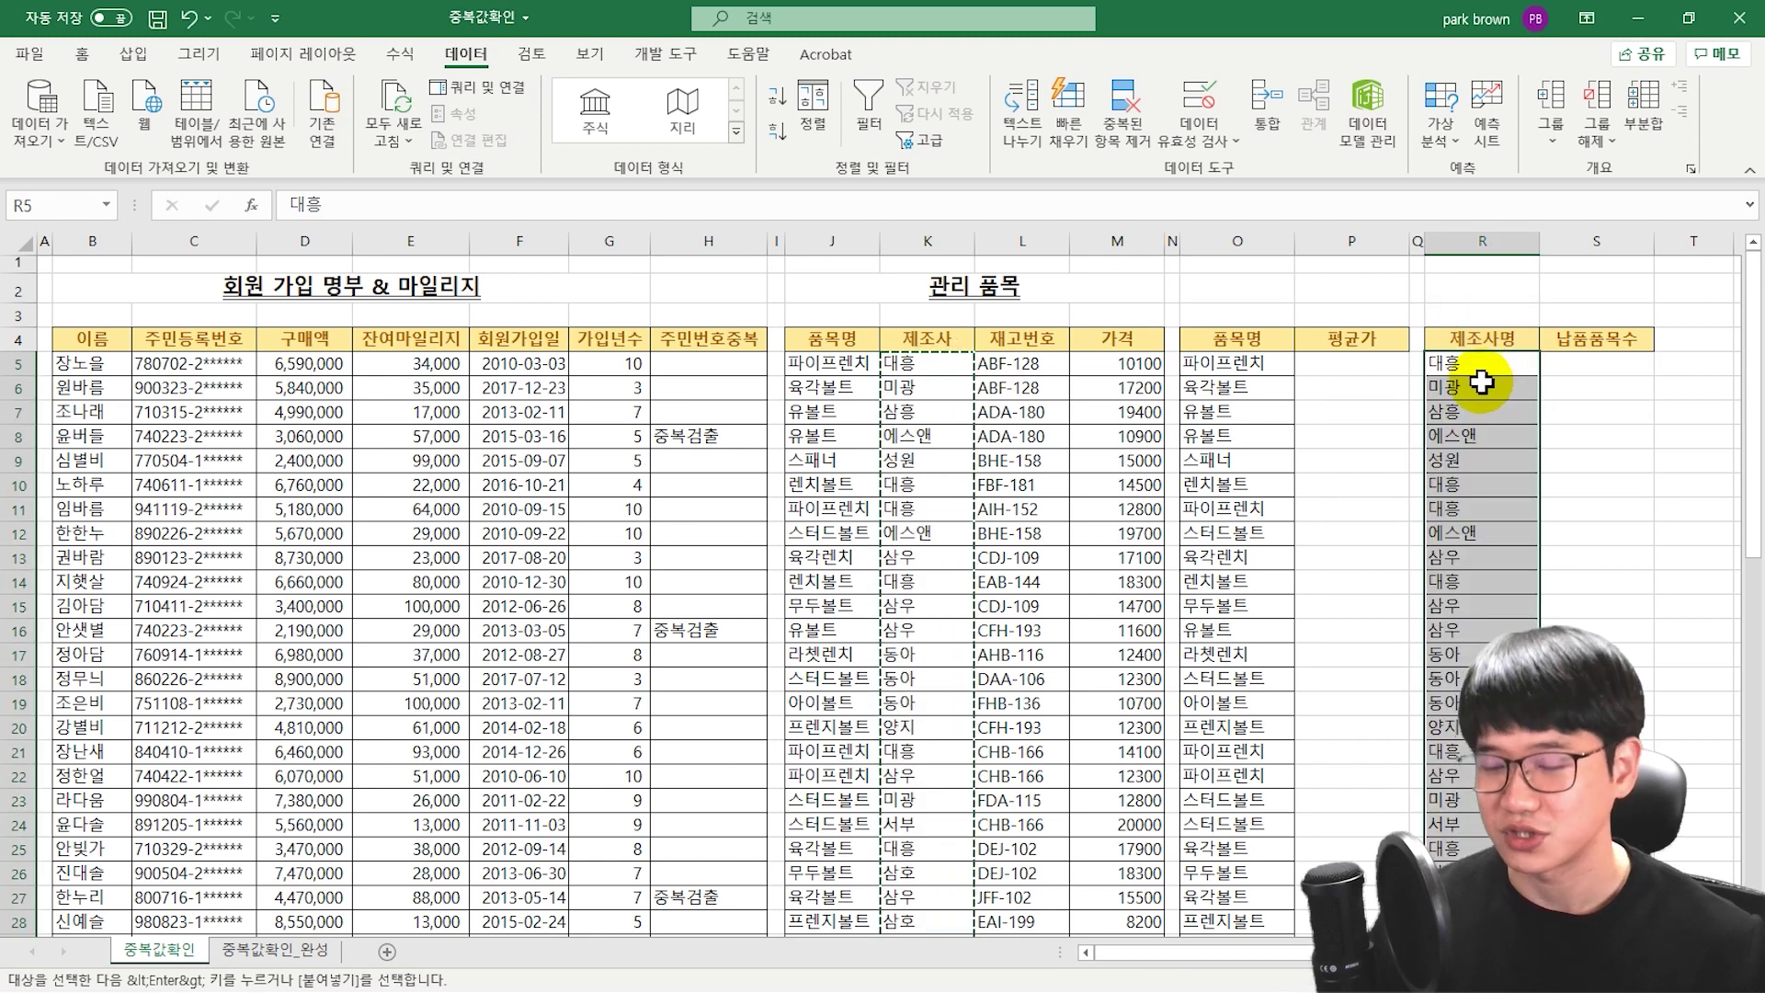
click(1266, 365)
key(Escape)
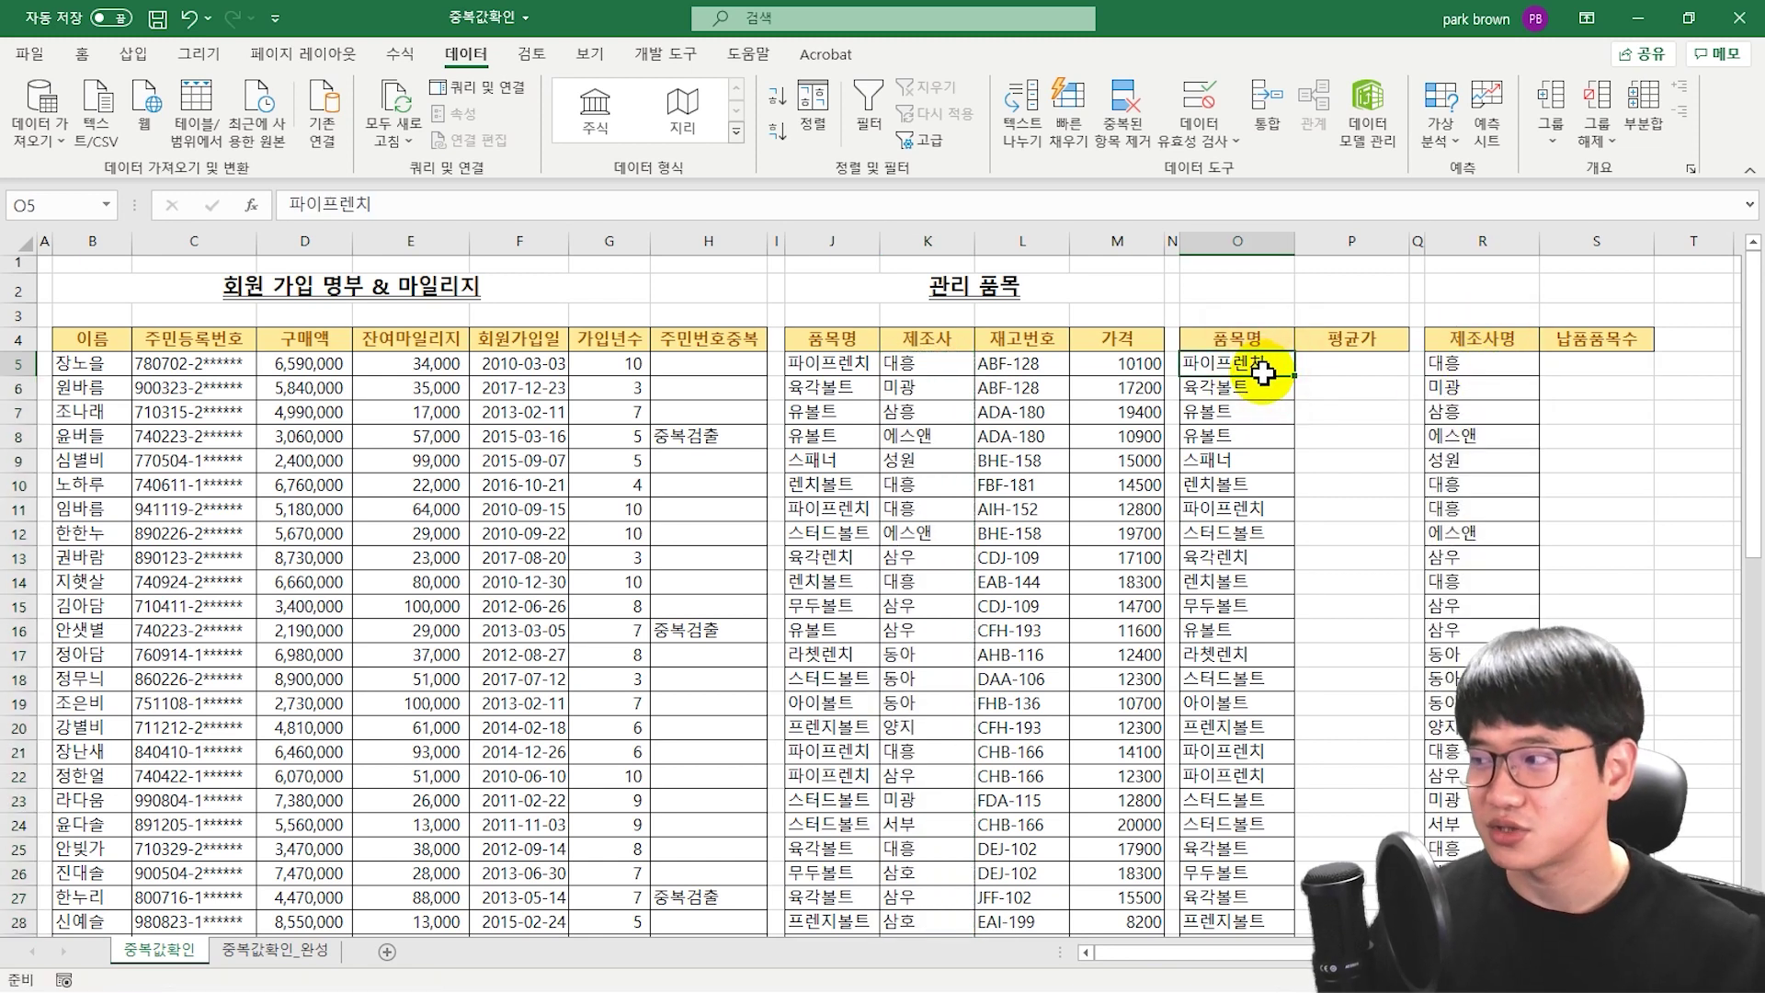
click(1129, 124)
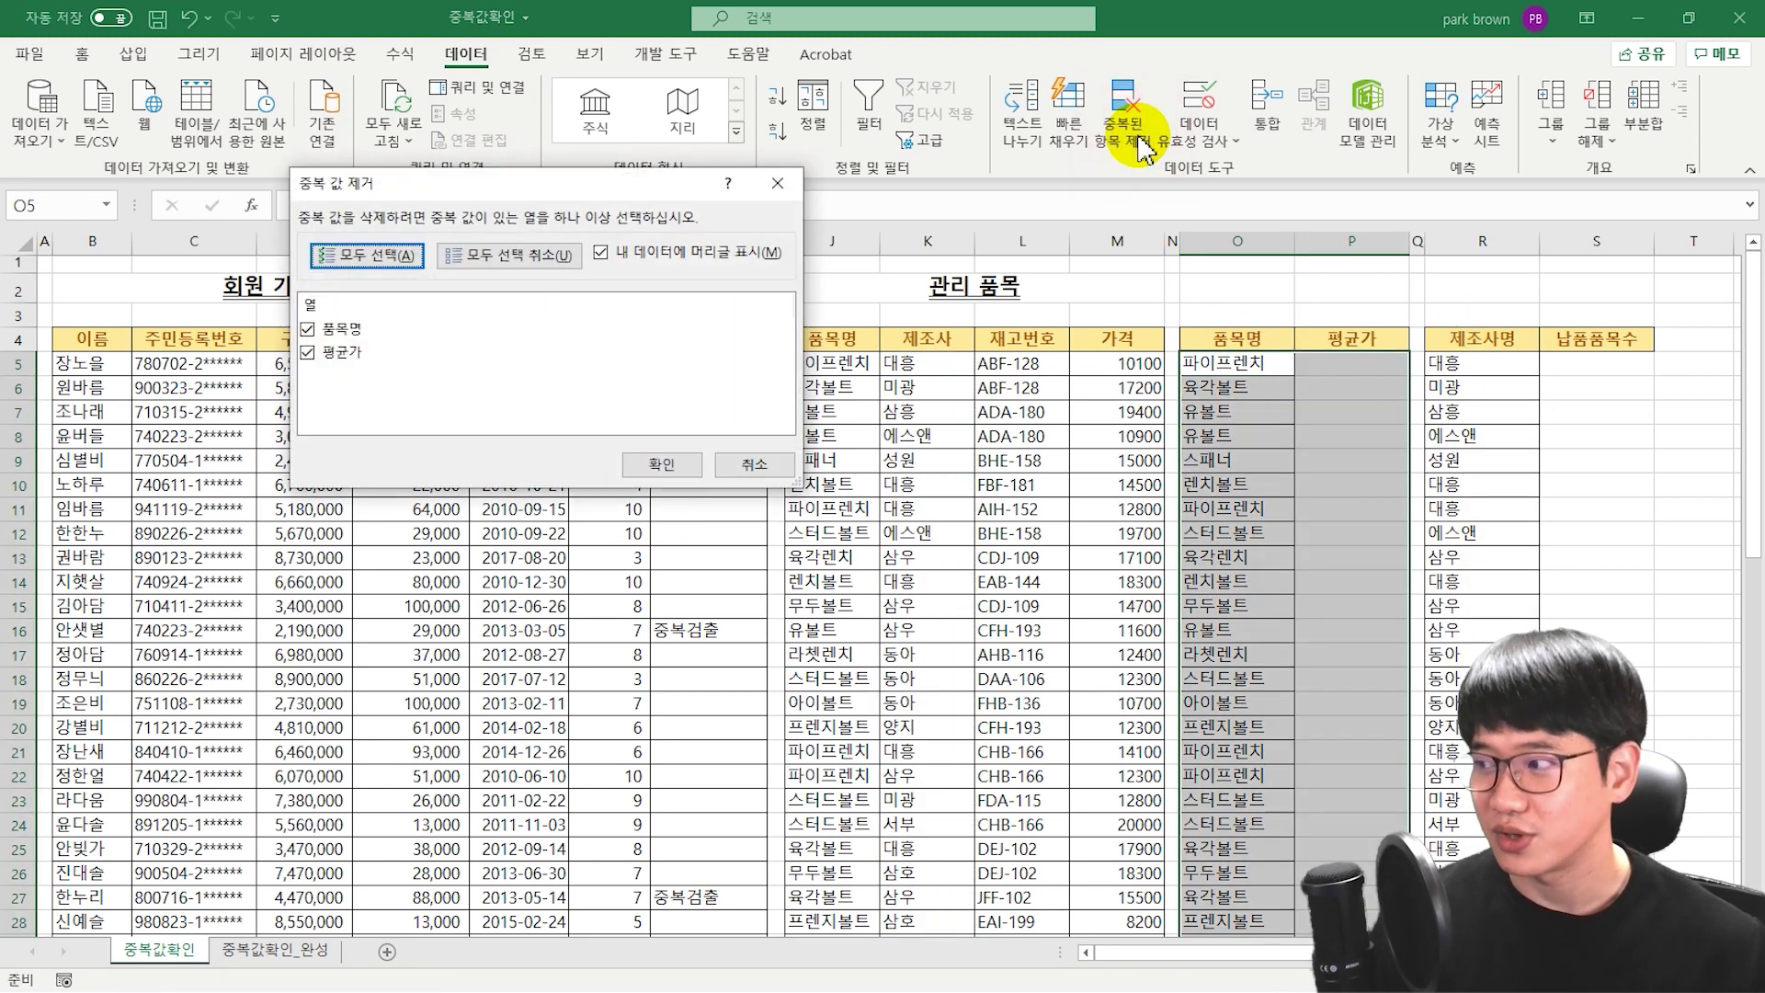
- Remove duplicate item names from column O, excluding 평균가 from the check
click(310, 352)
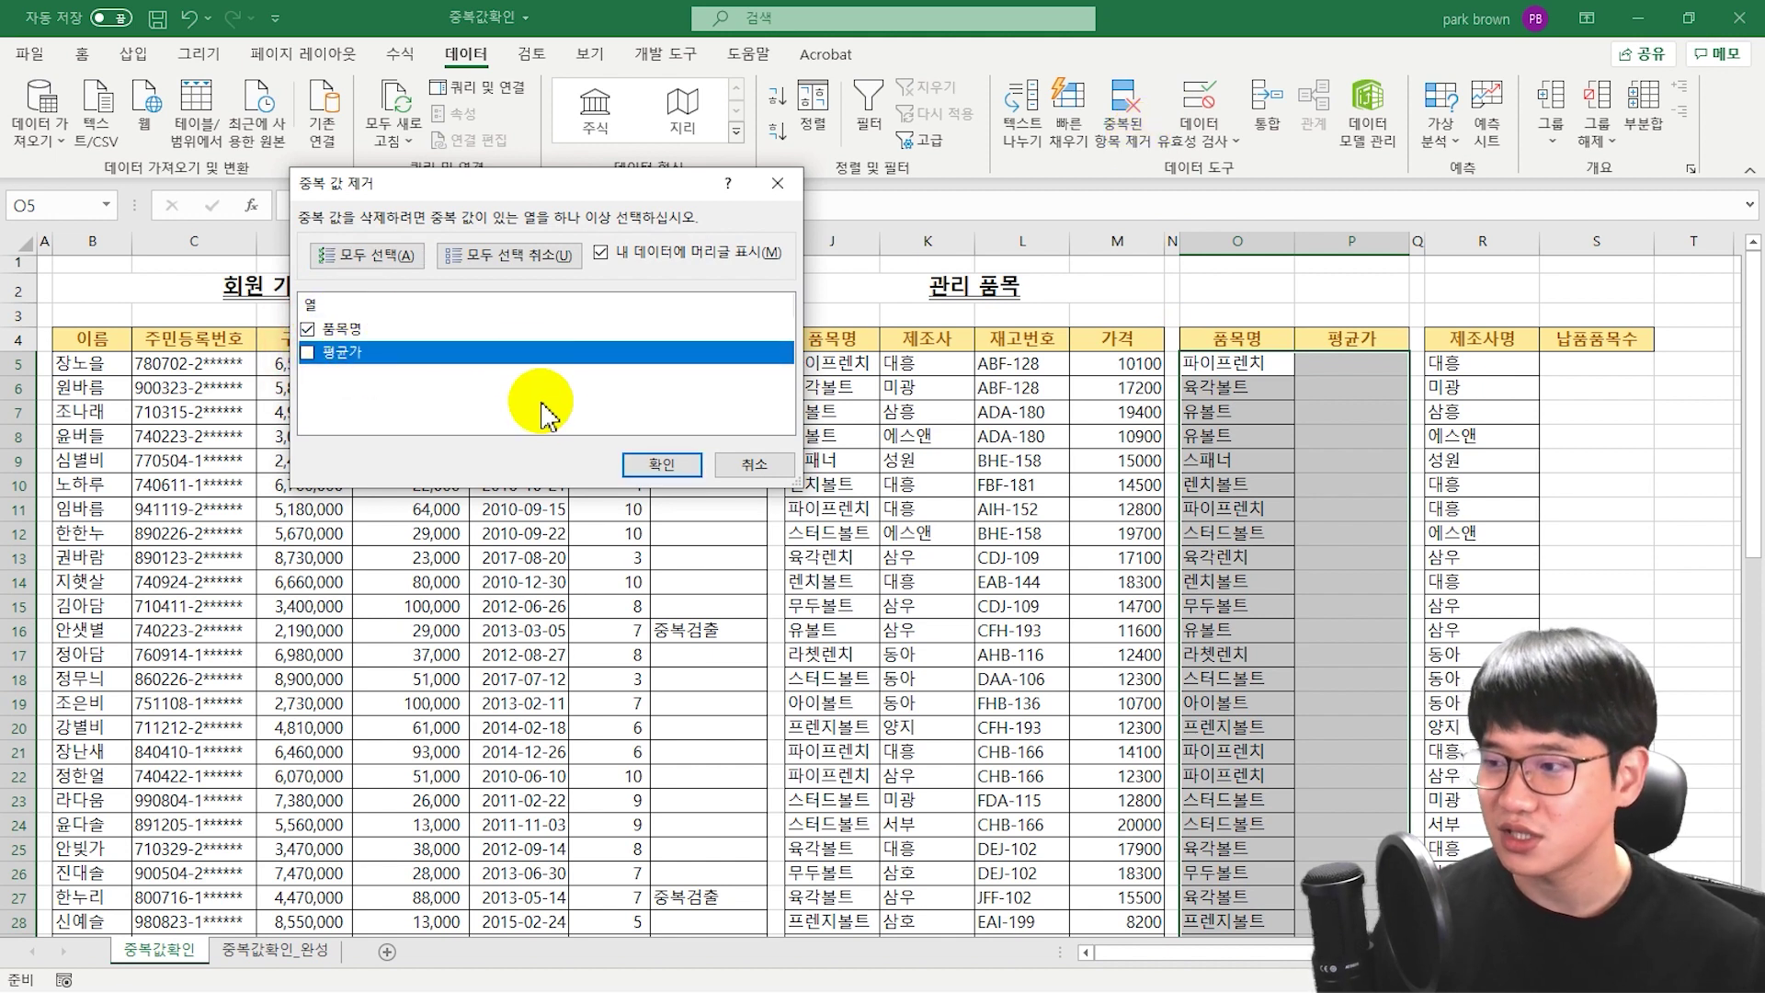
click(659, 469)
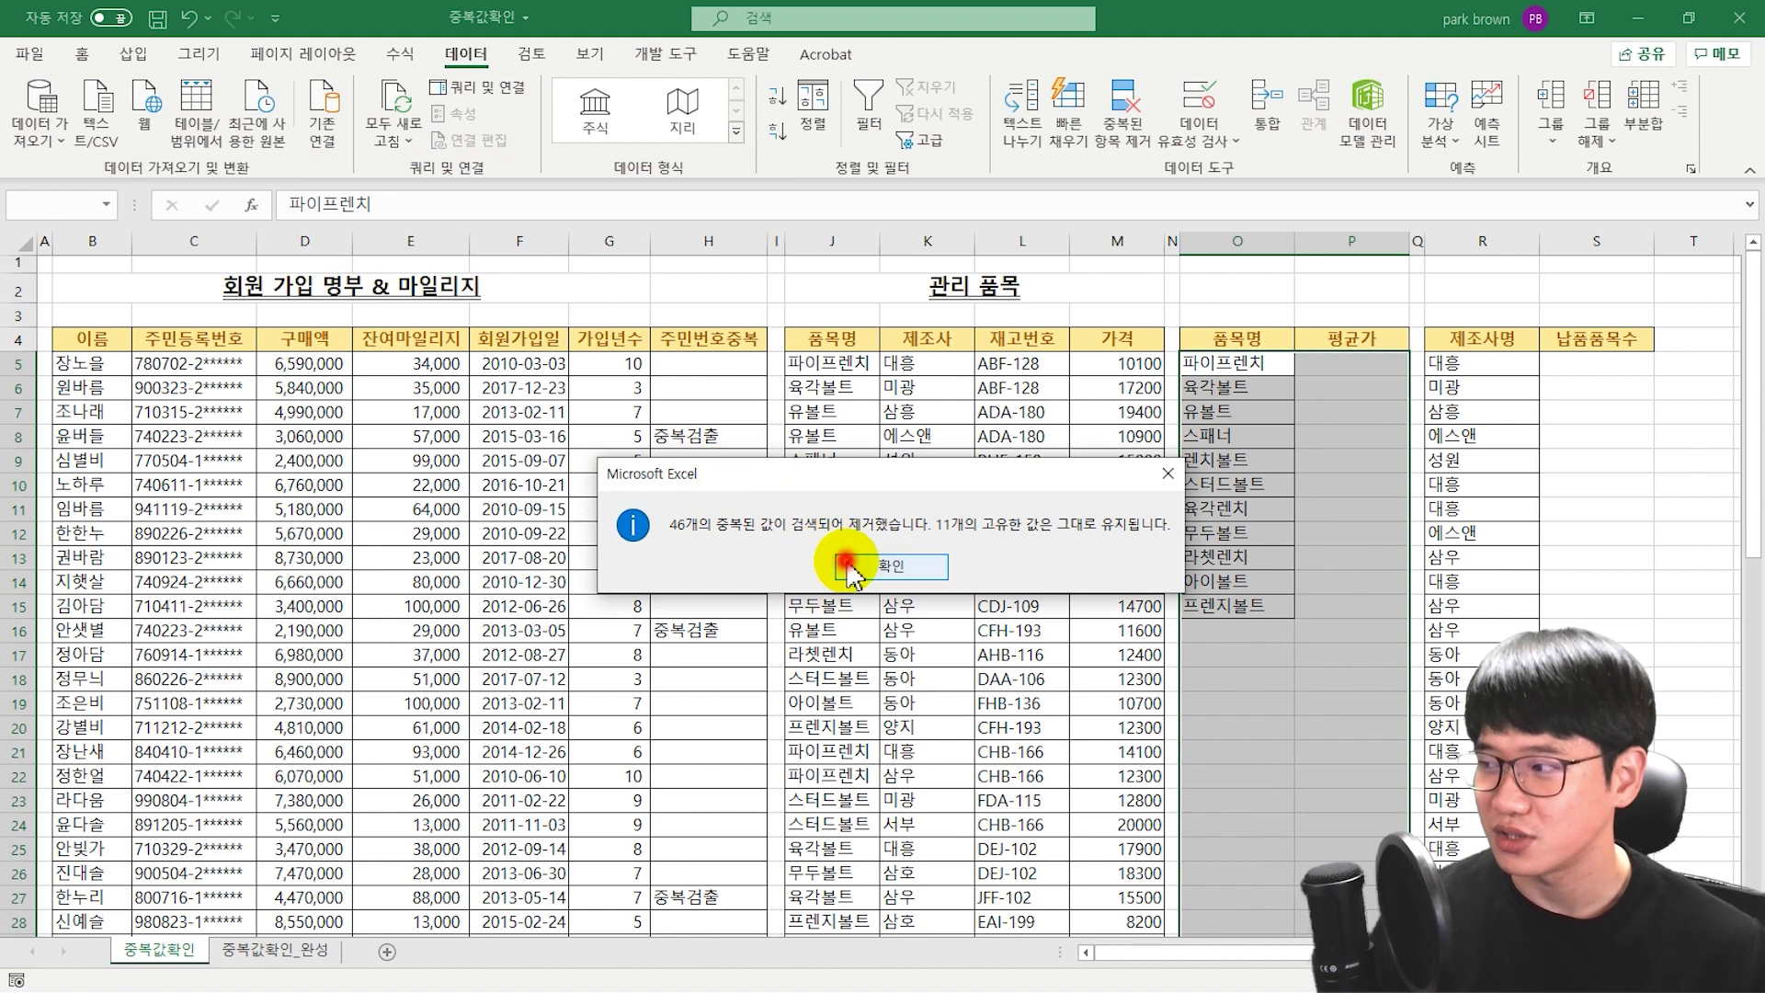
click(814, 561)
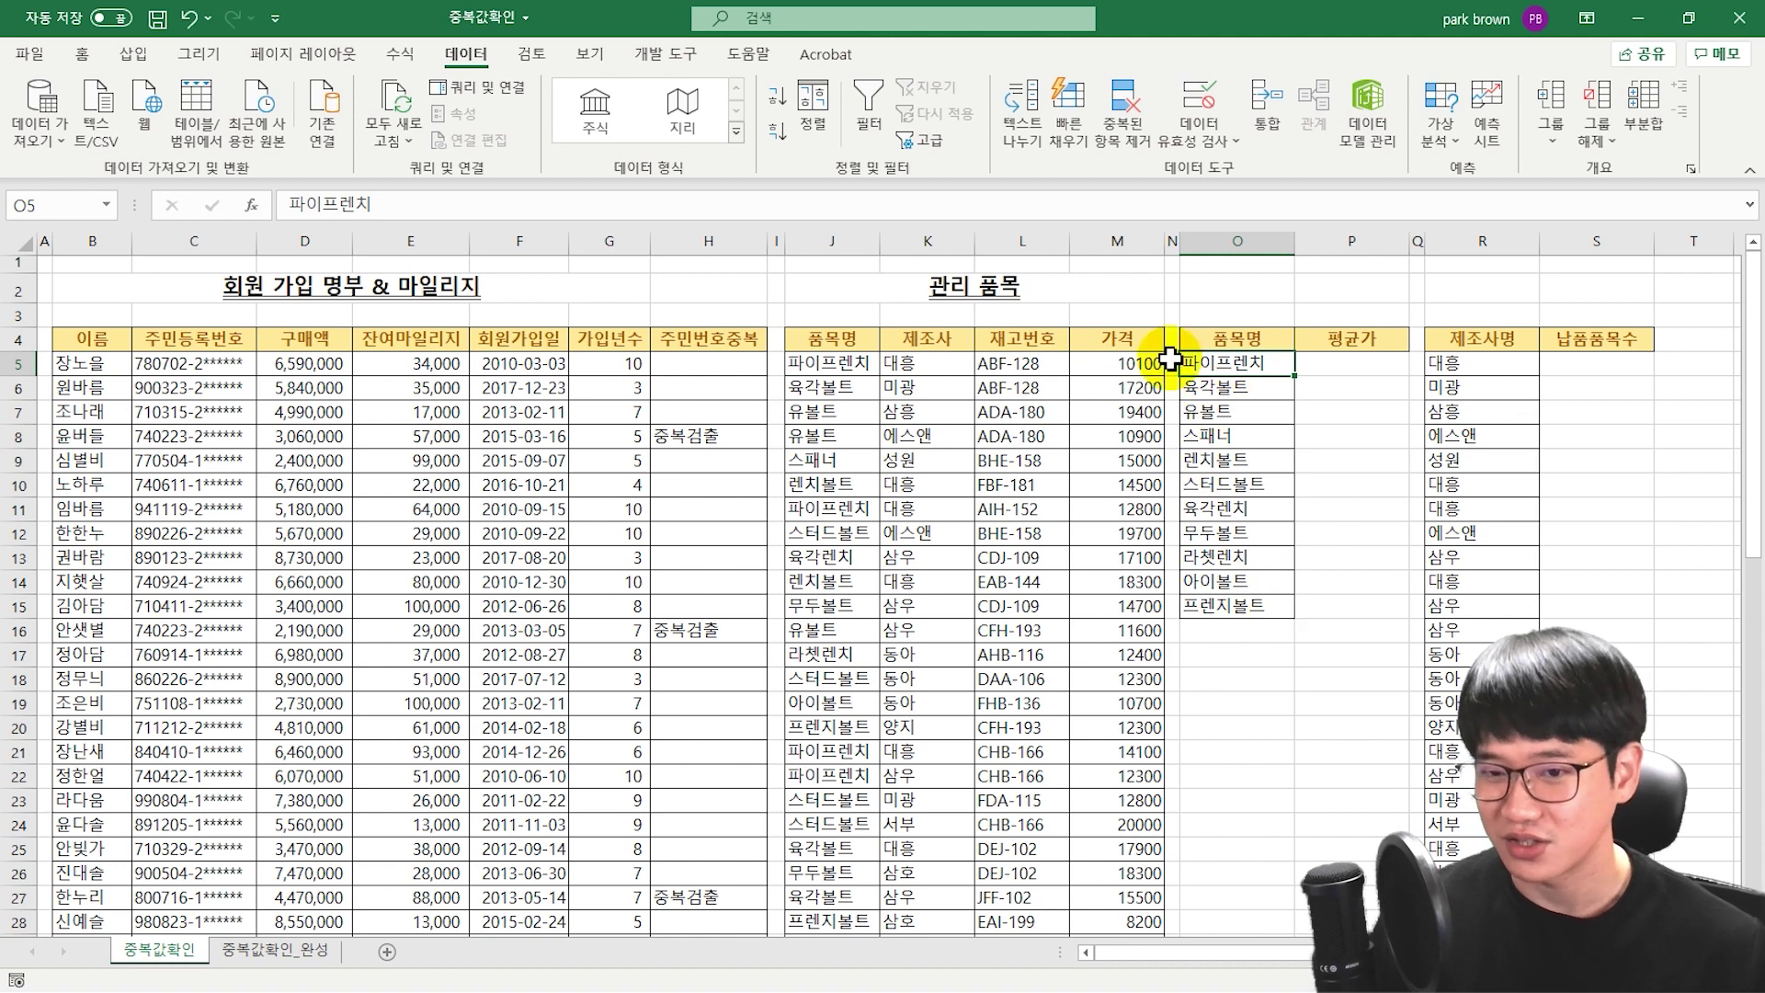
- Remove duplicate manufacturers from column R, leaving 11 unique makers from 대흥 to 오케이
click(1491, 363)
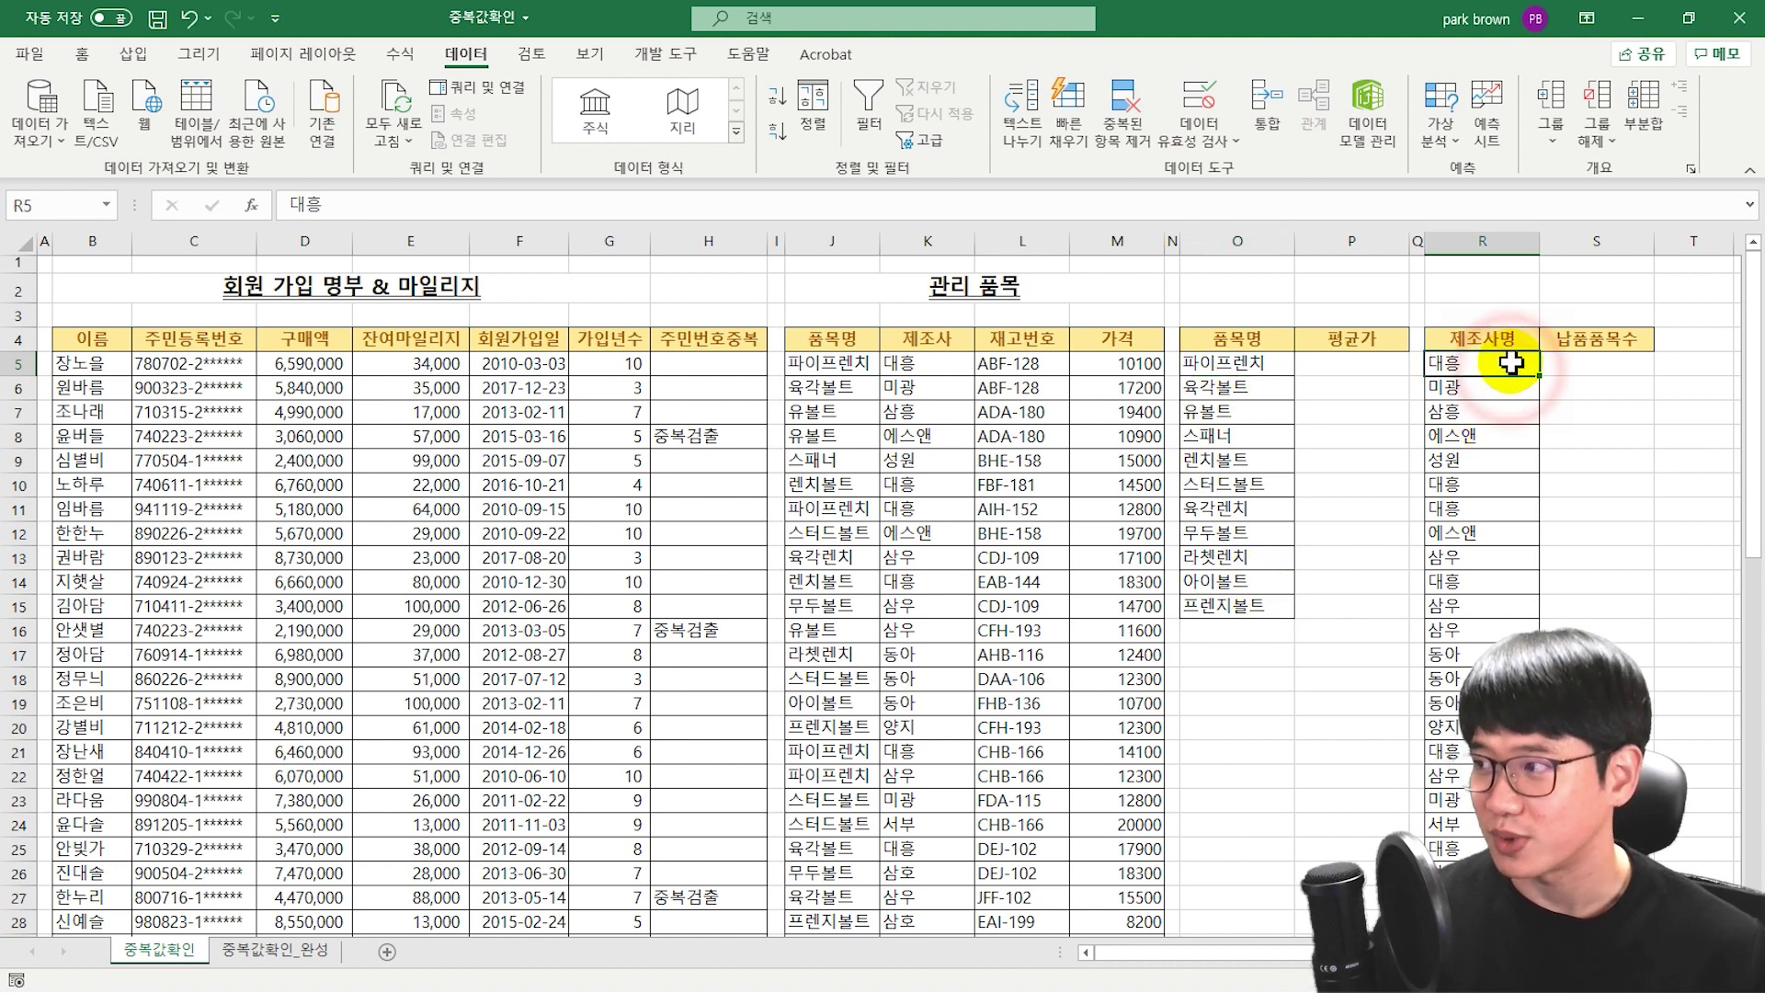
click(1123, 143)
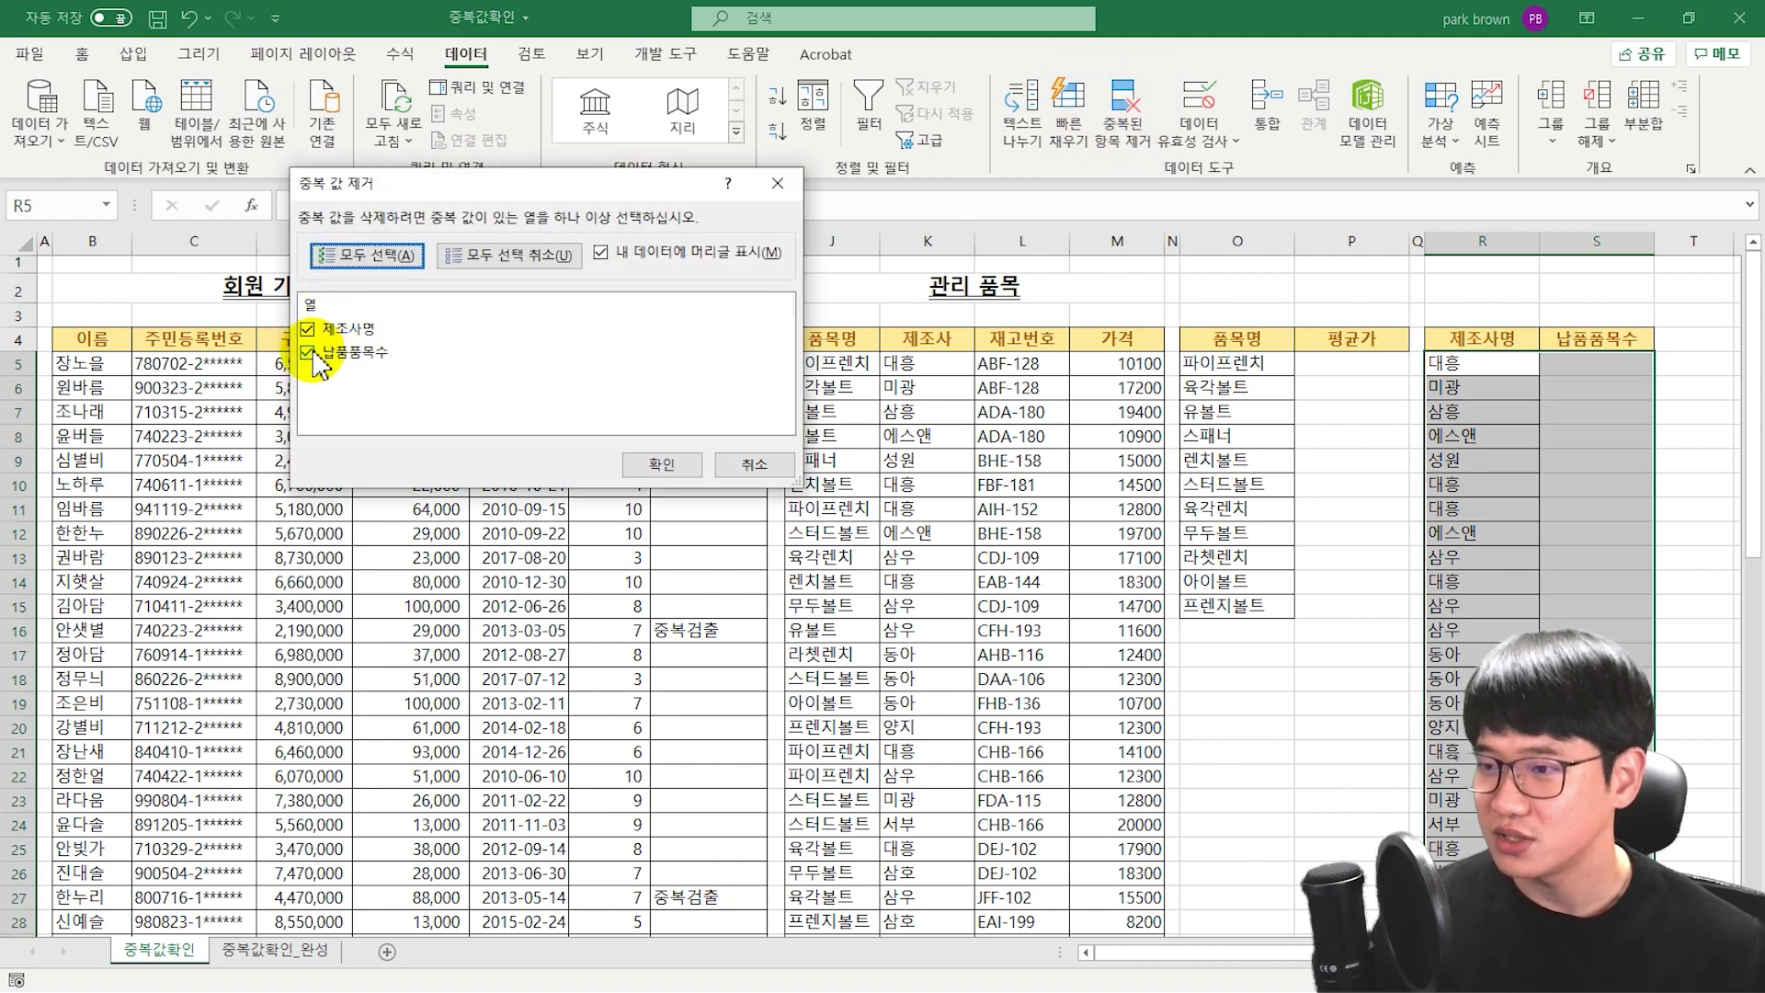
click(309, 353)
click(680, 466)
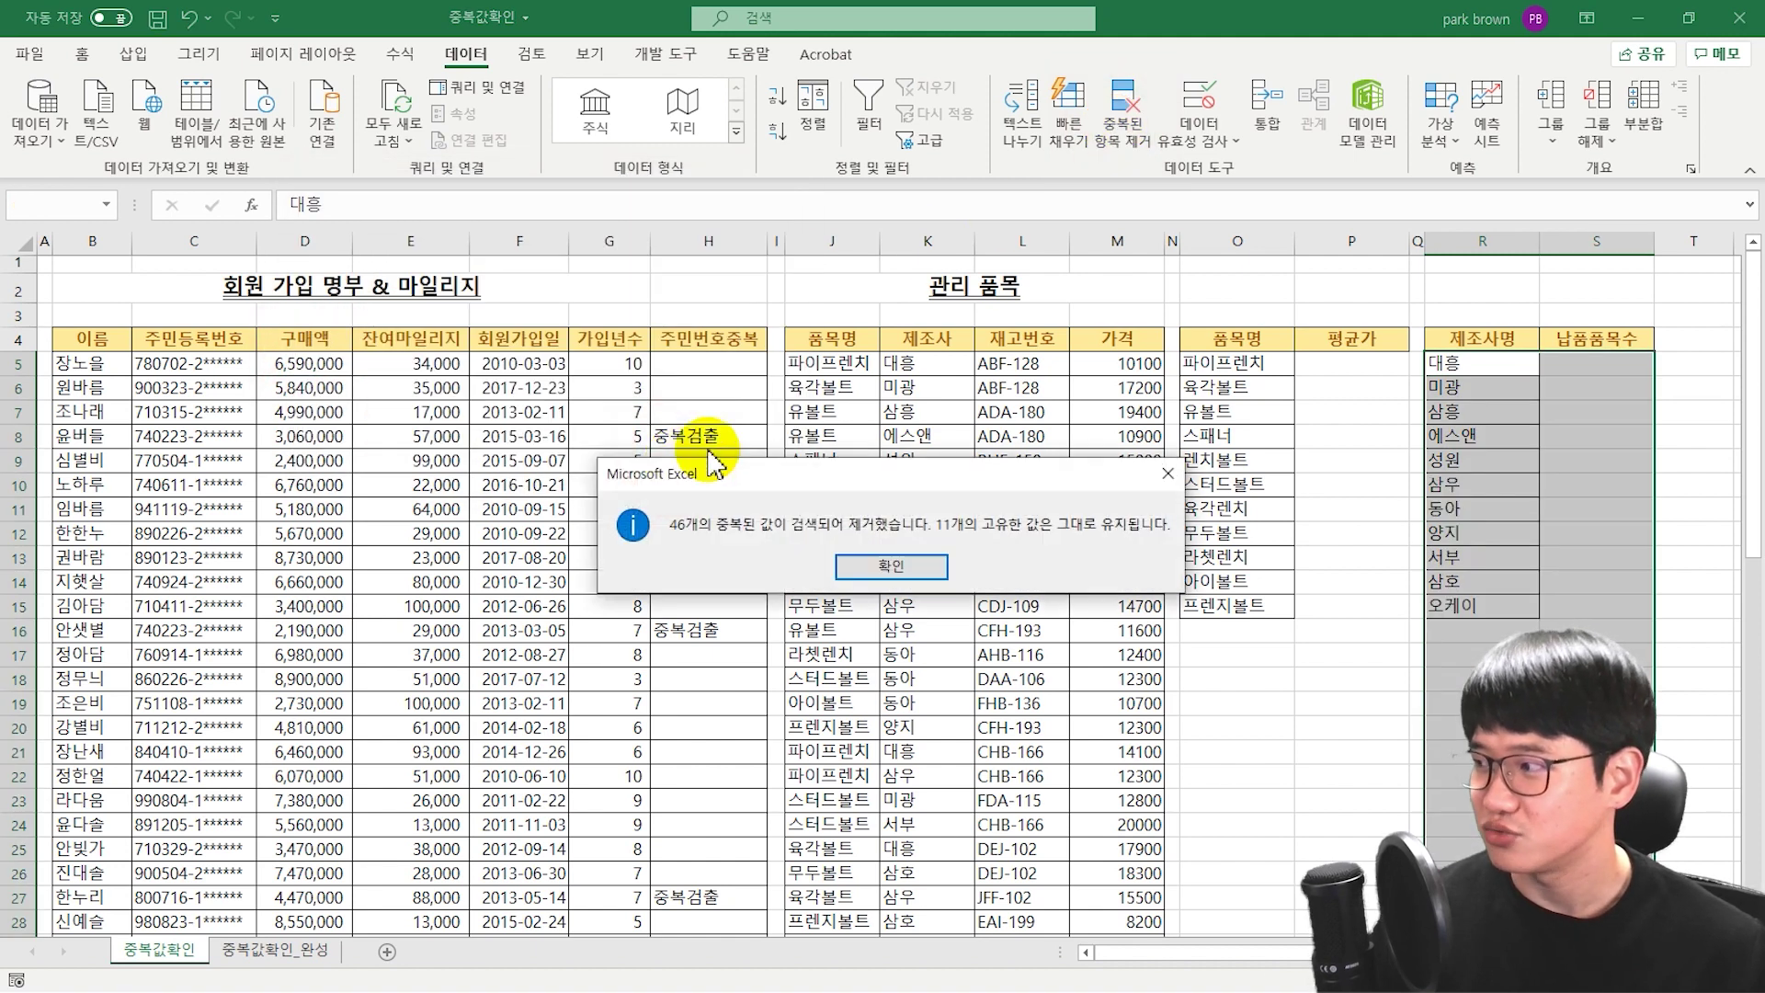
click(924, 562)
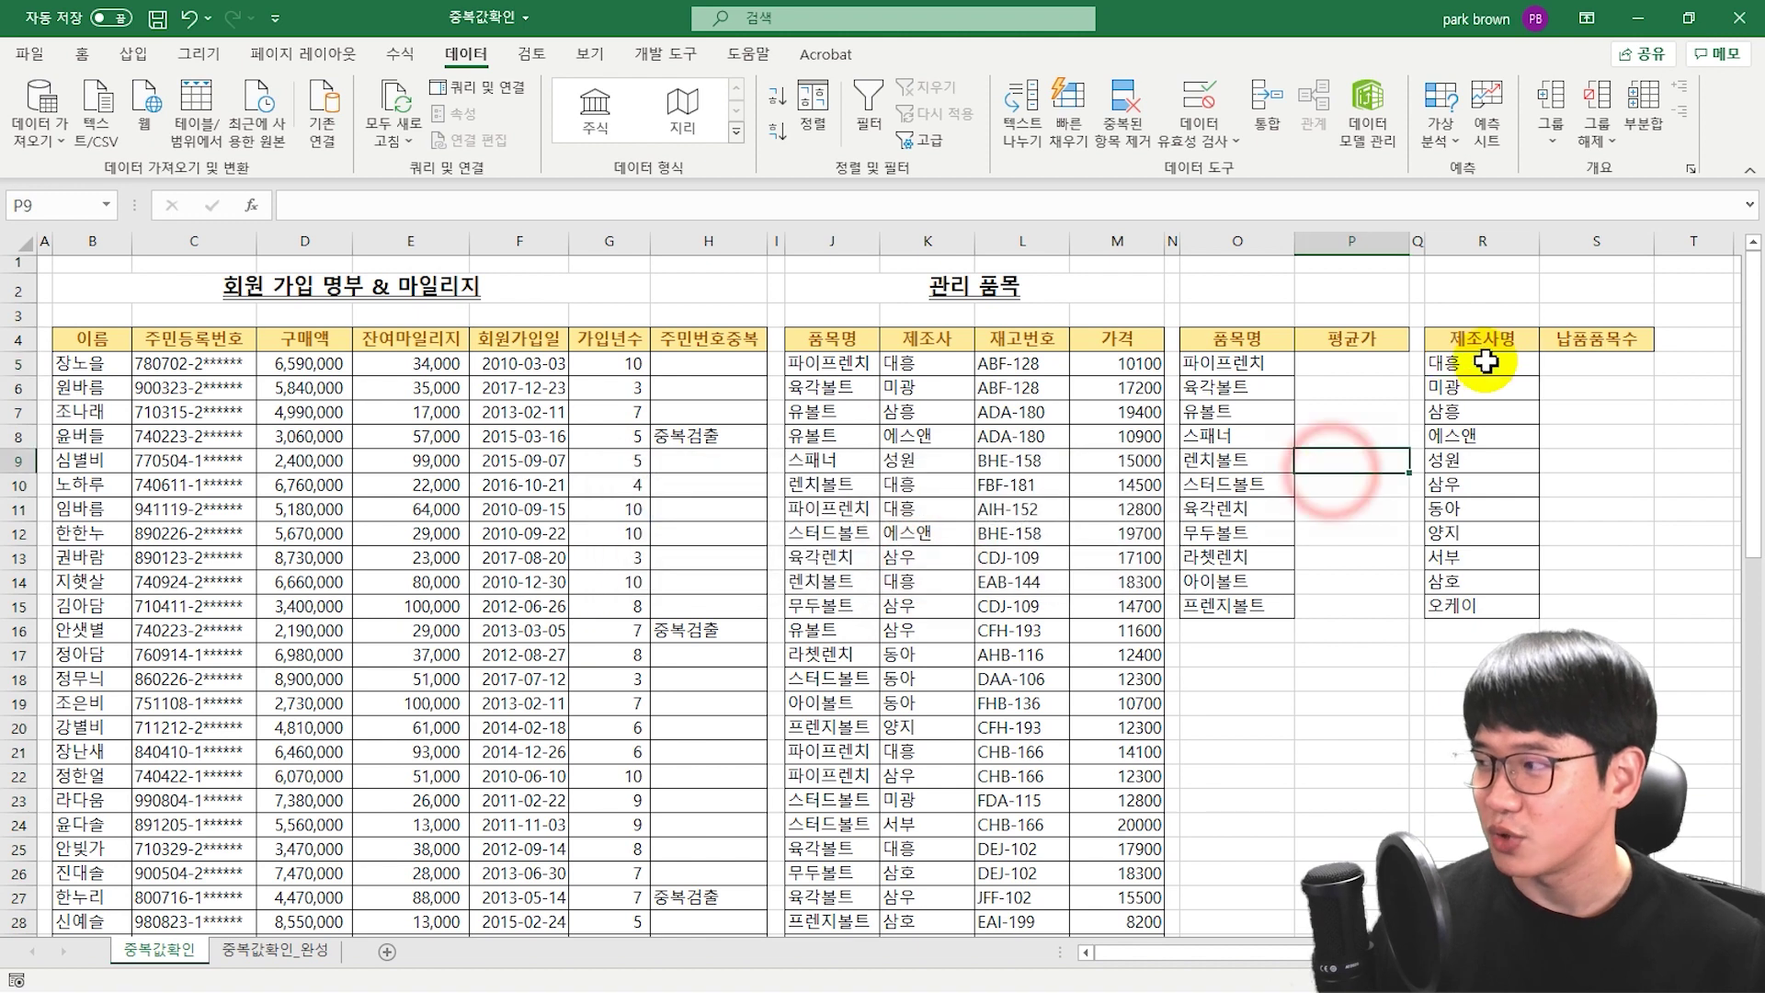
drag(1480, 364, 1488, 604)
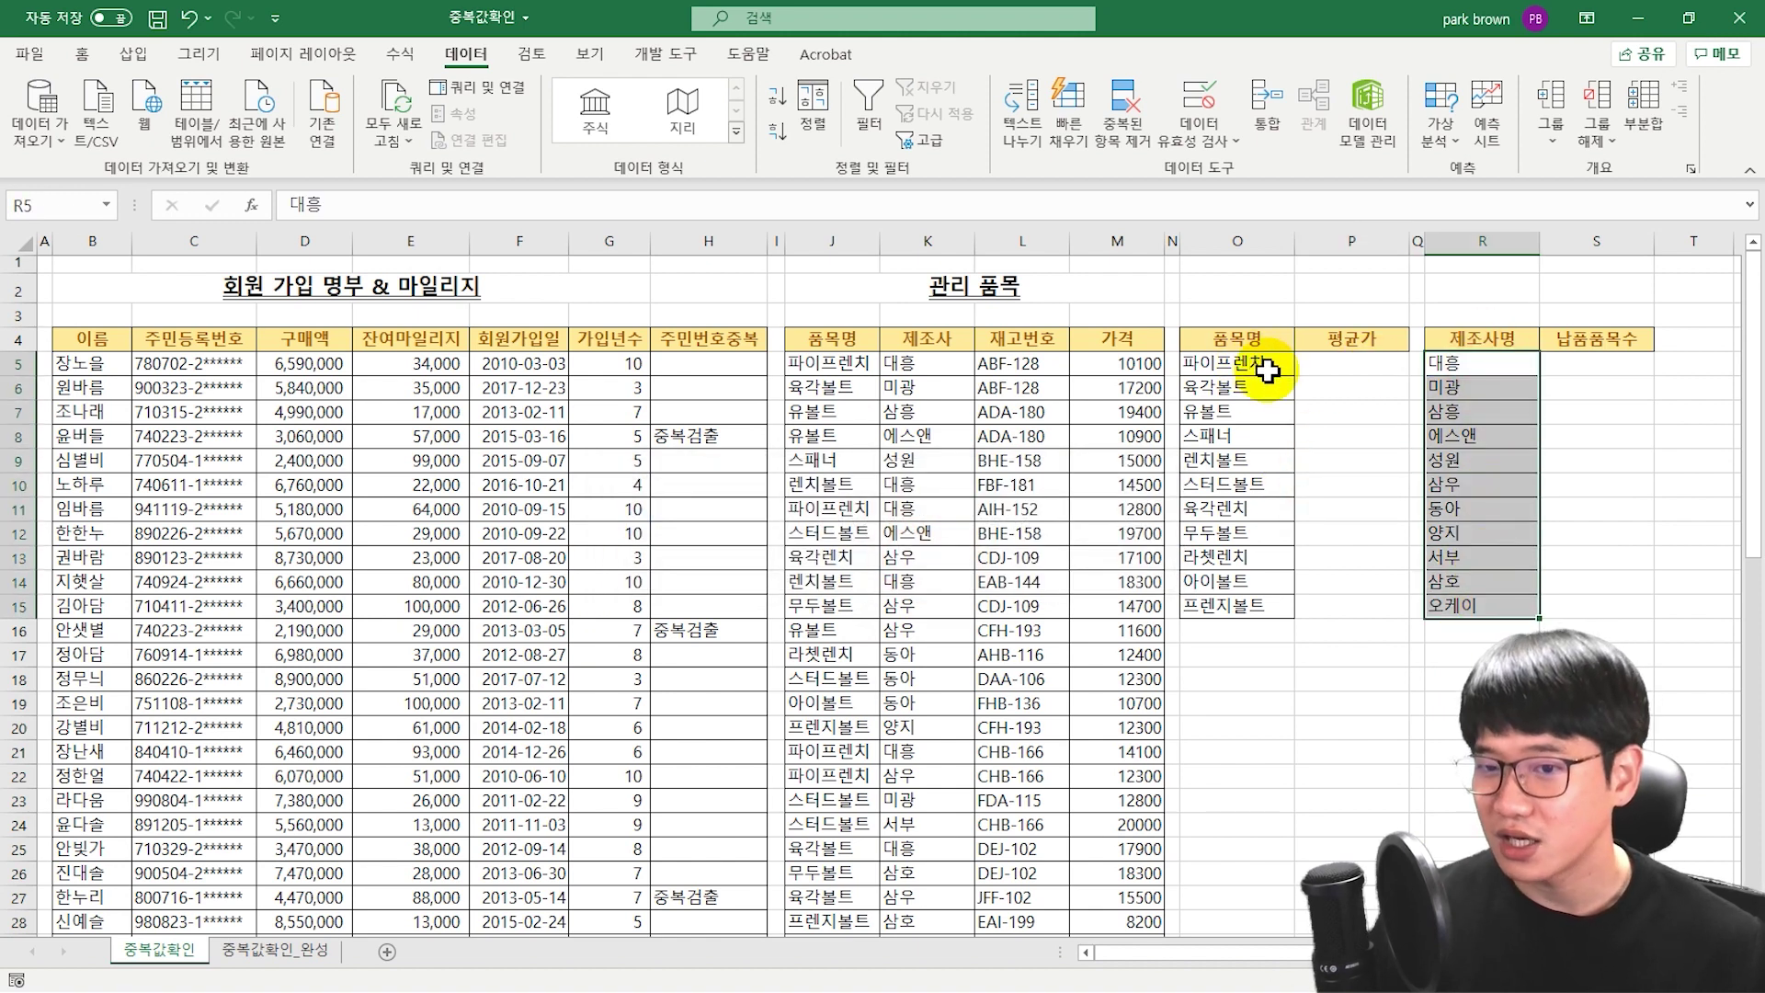
click(1310, 368)
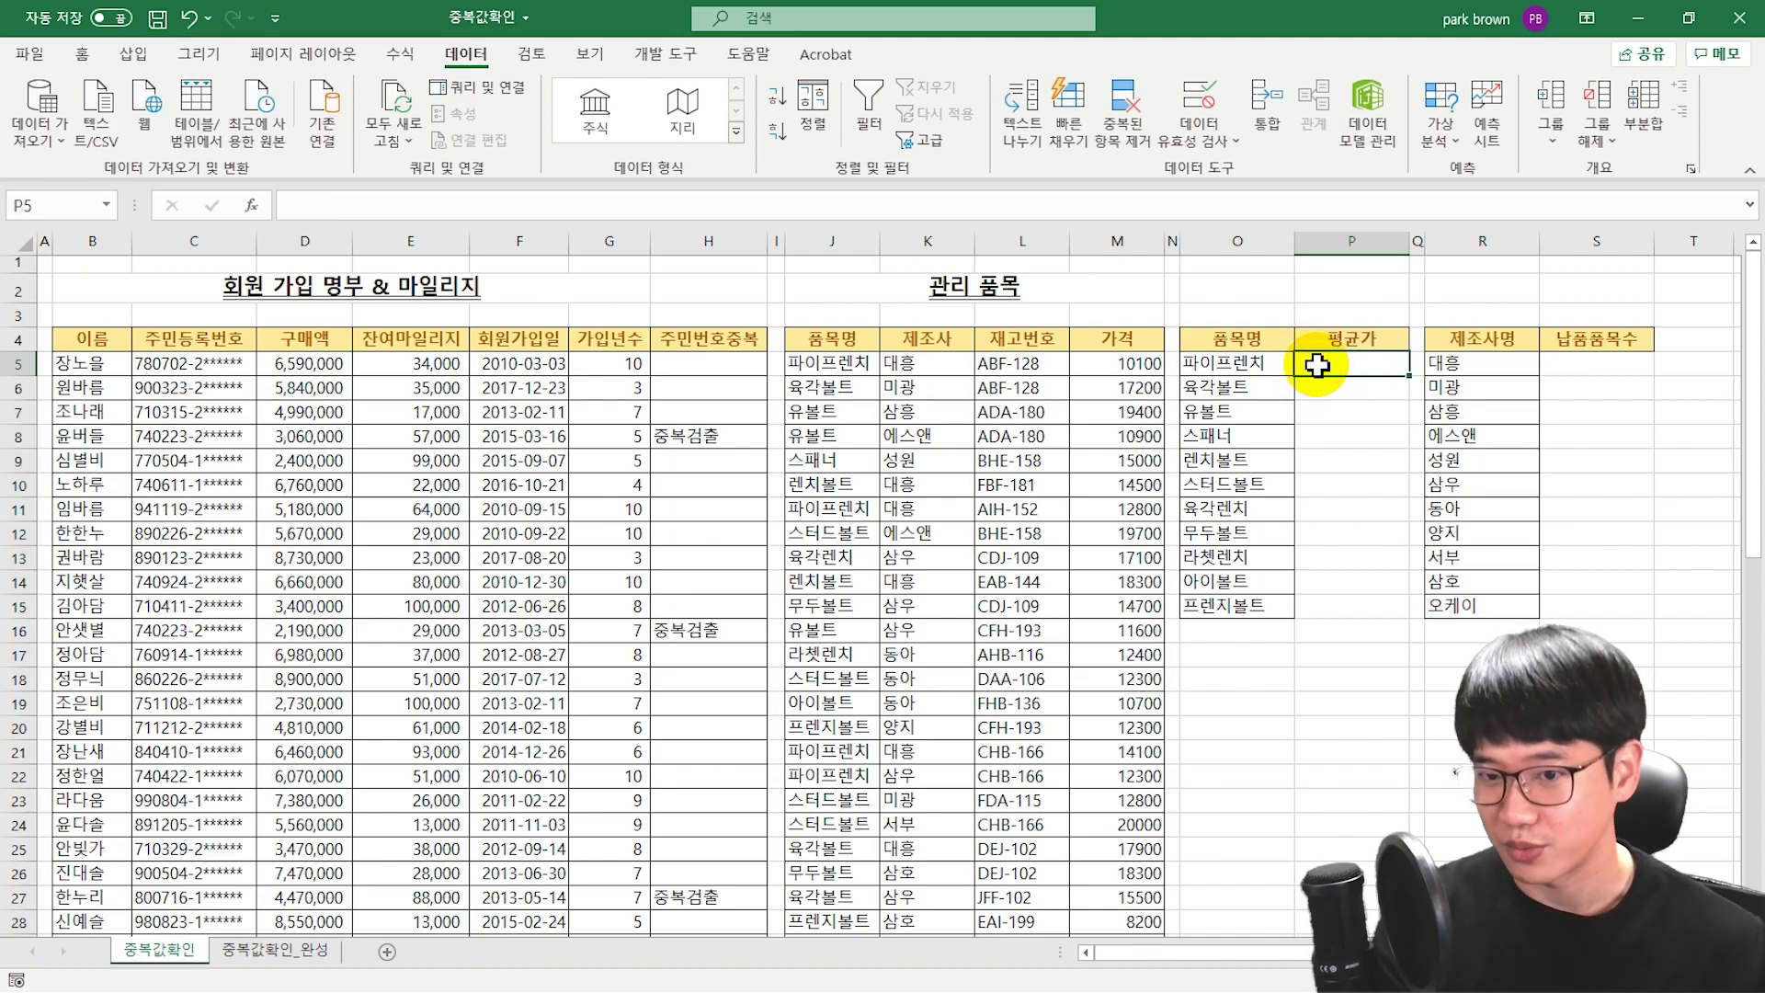
- Enter =AVERAGEIF(J5:J61,O5,M5:M61) in P5, giving 파이프렌치 an average of 11680
text(=aver)
key(Down)
key(Down)
key(Tab)
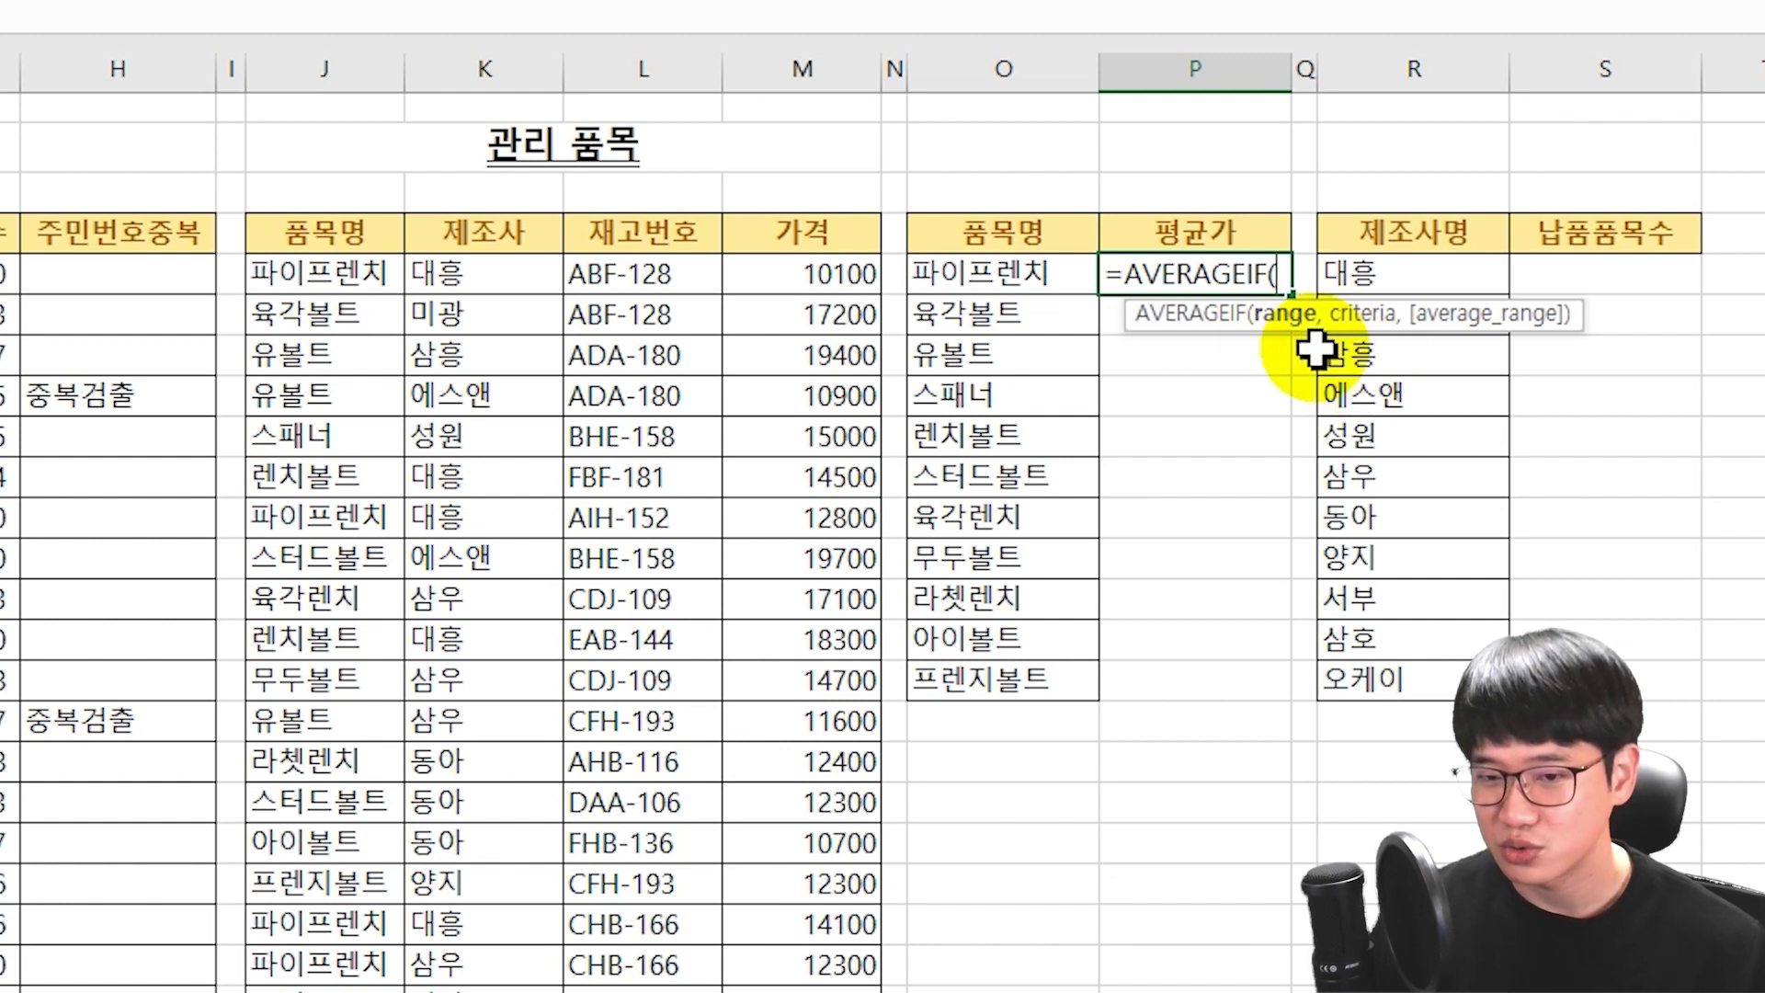
click(364, 287)
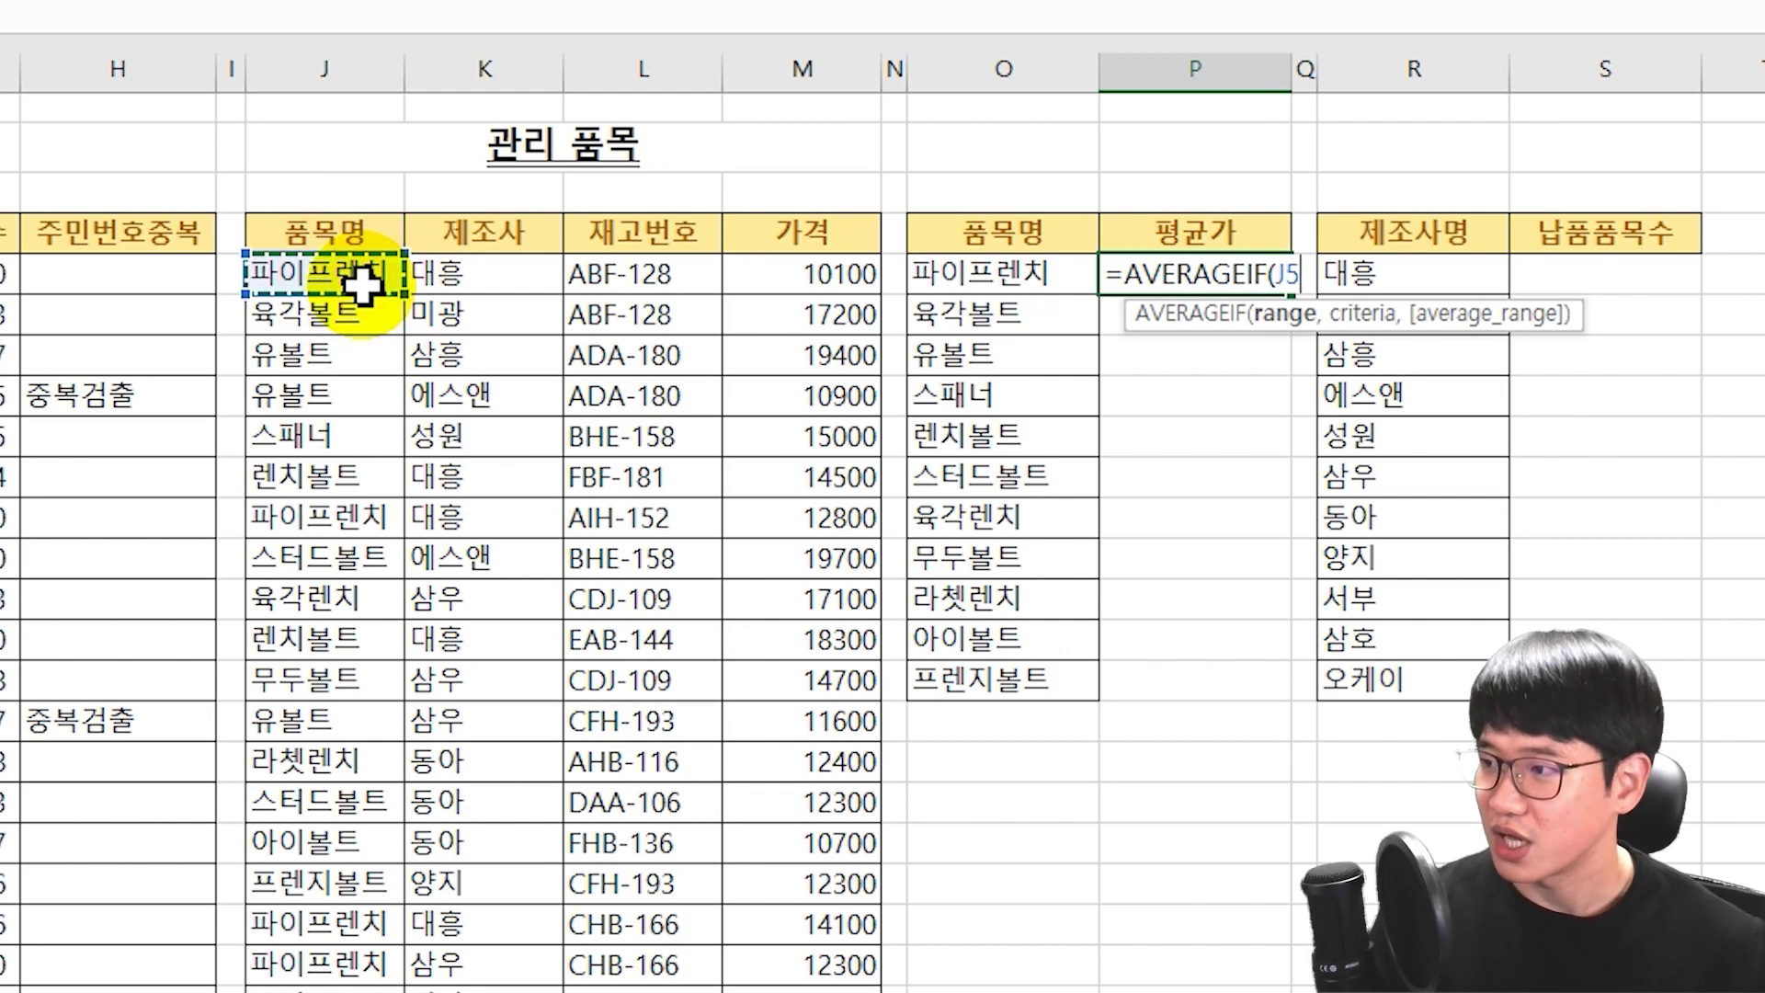
key(ctrl+shift+Down)
text(:J61,)
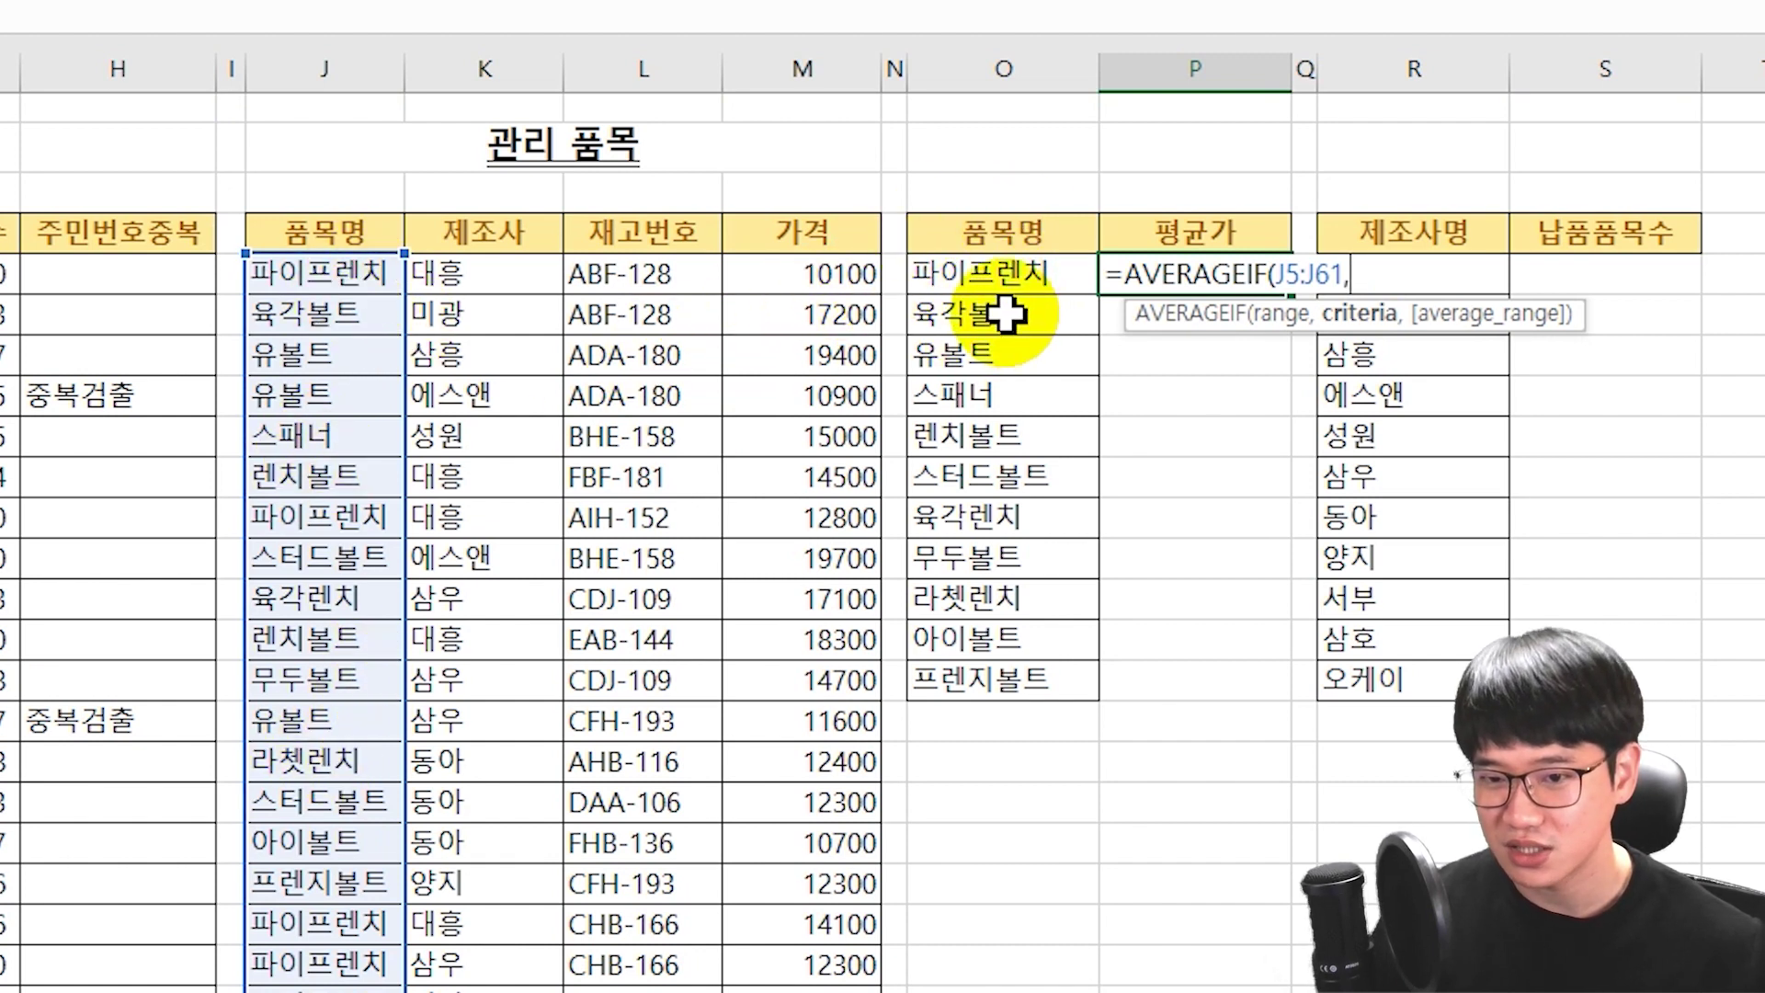
click(1052, 275)
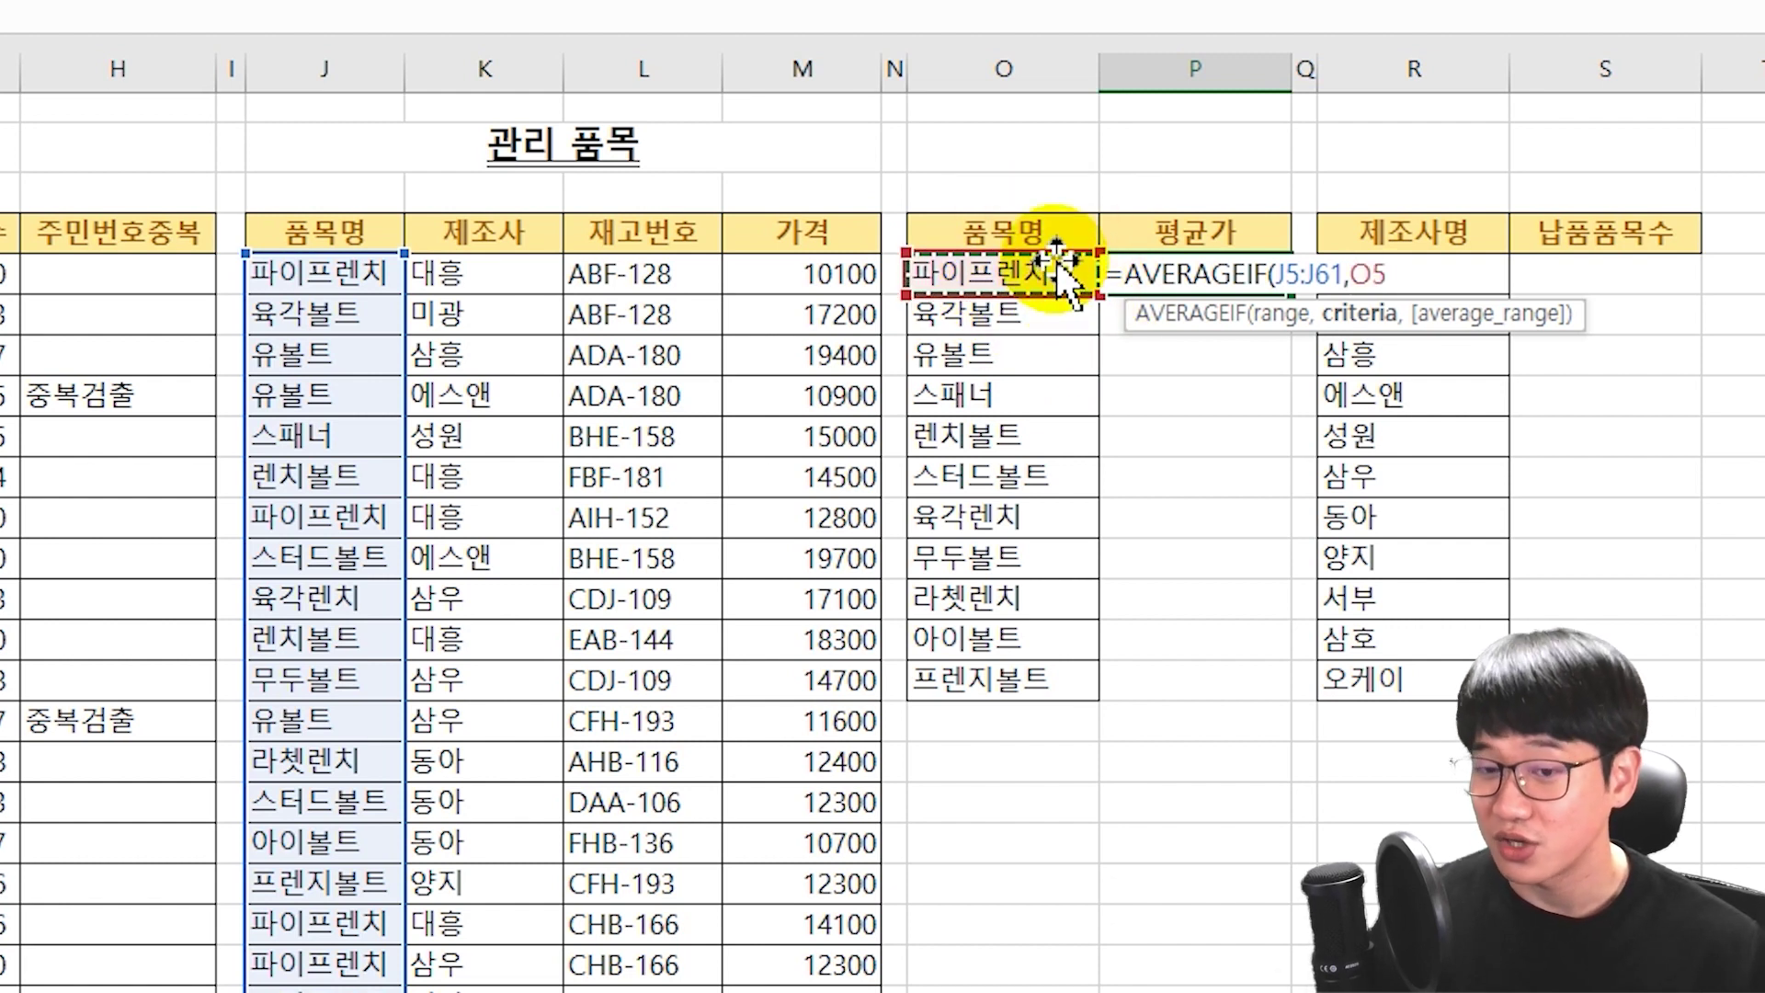
text(,)
click(851, 274)
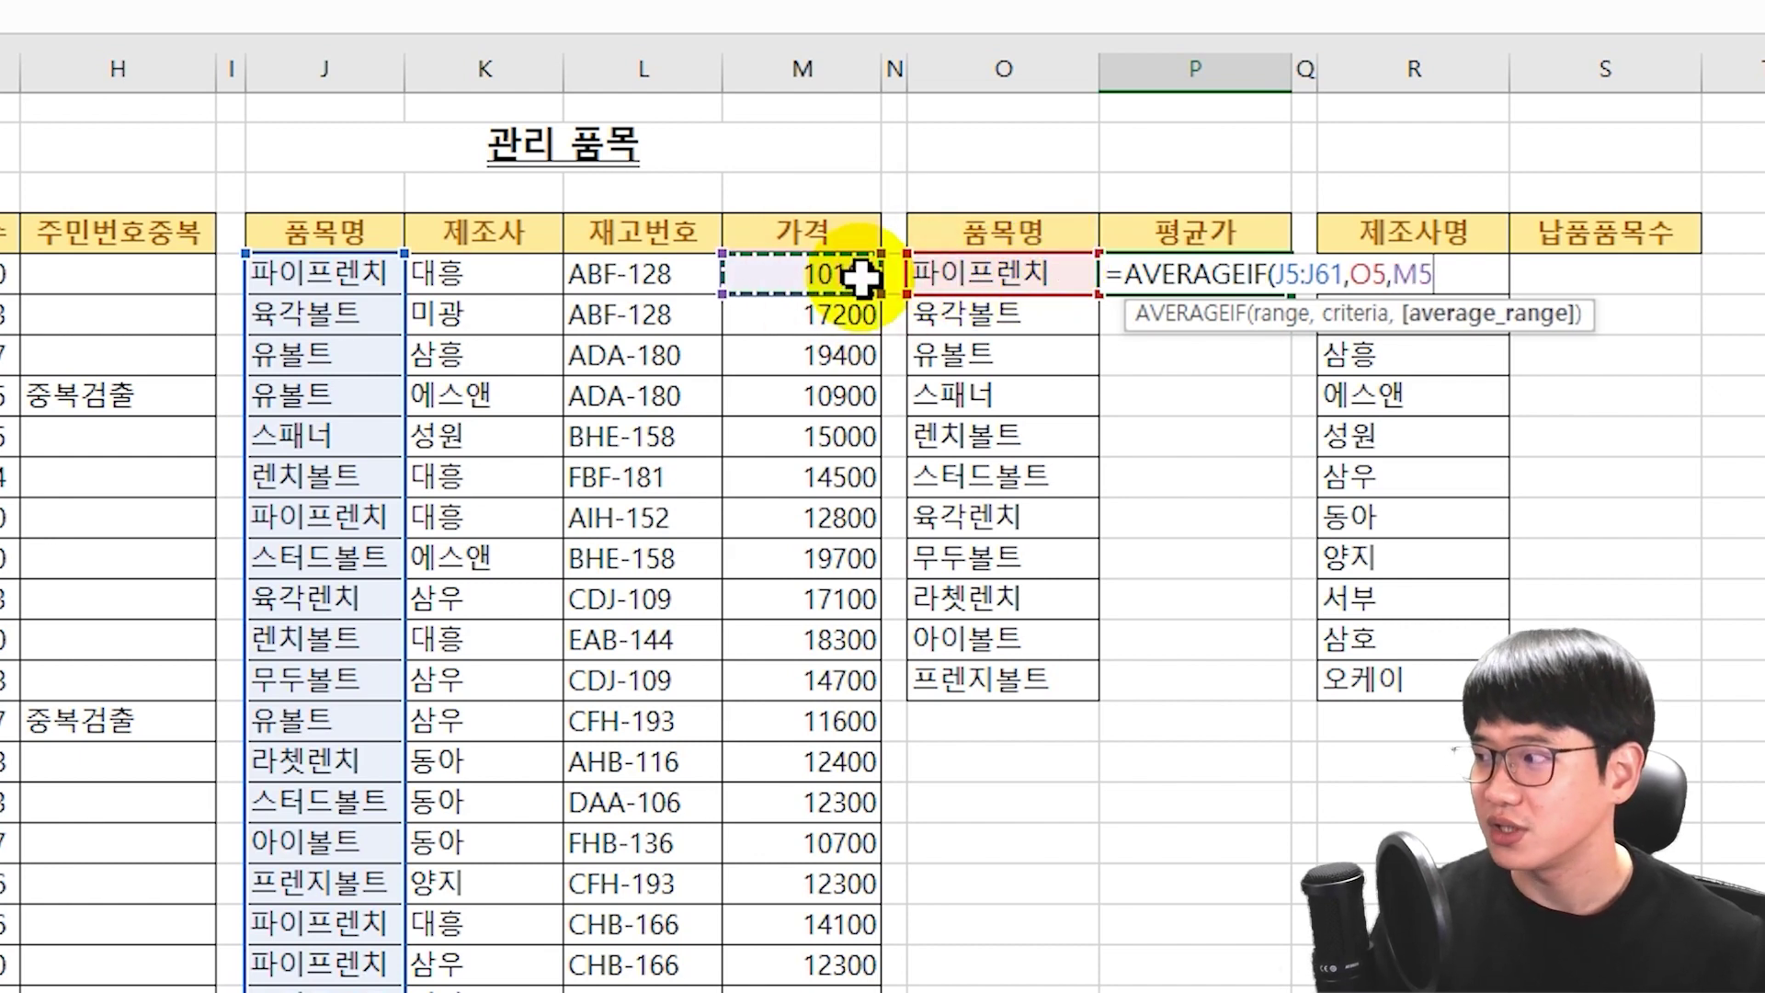
key(ctrl+shift+Down)
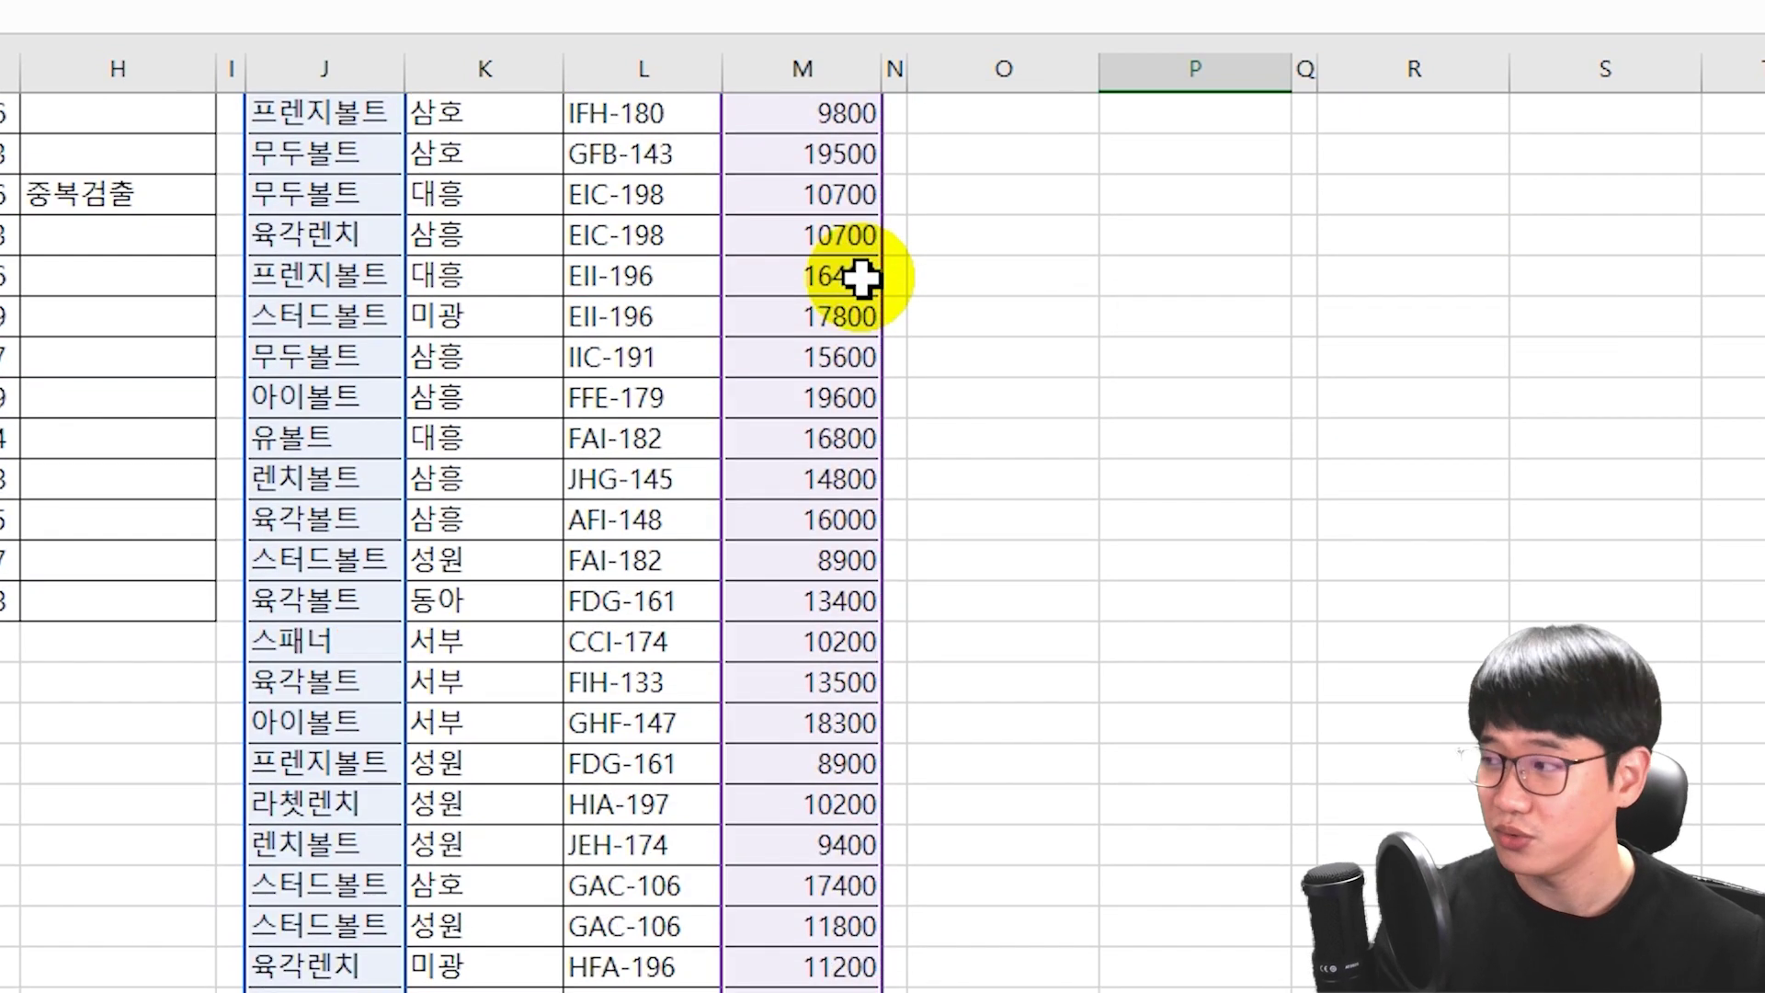
scroll(861, 279, up, 10)
key(ctrl+Return)
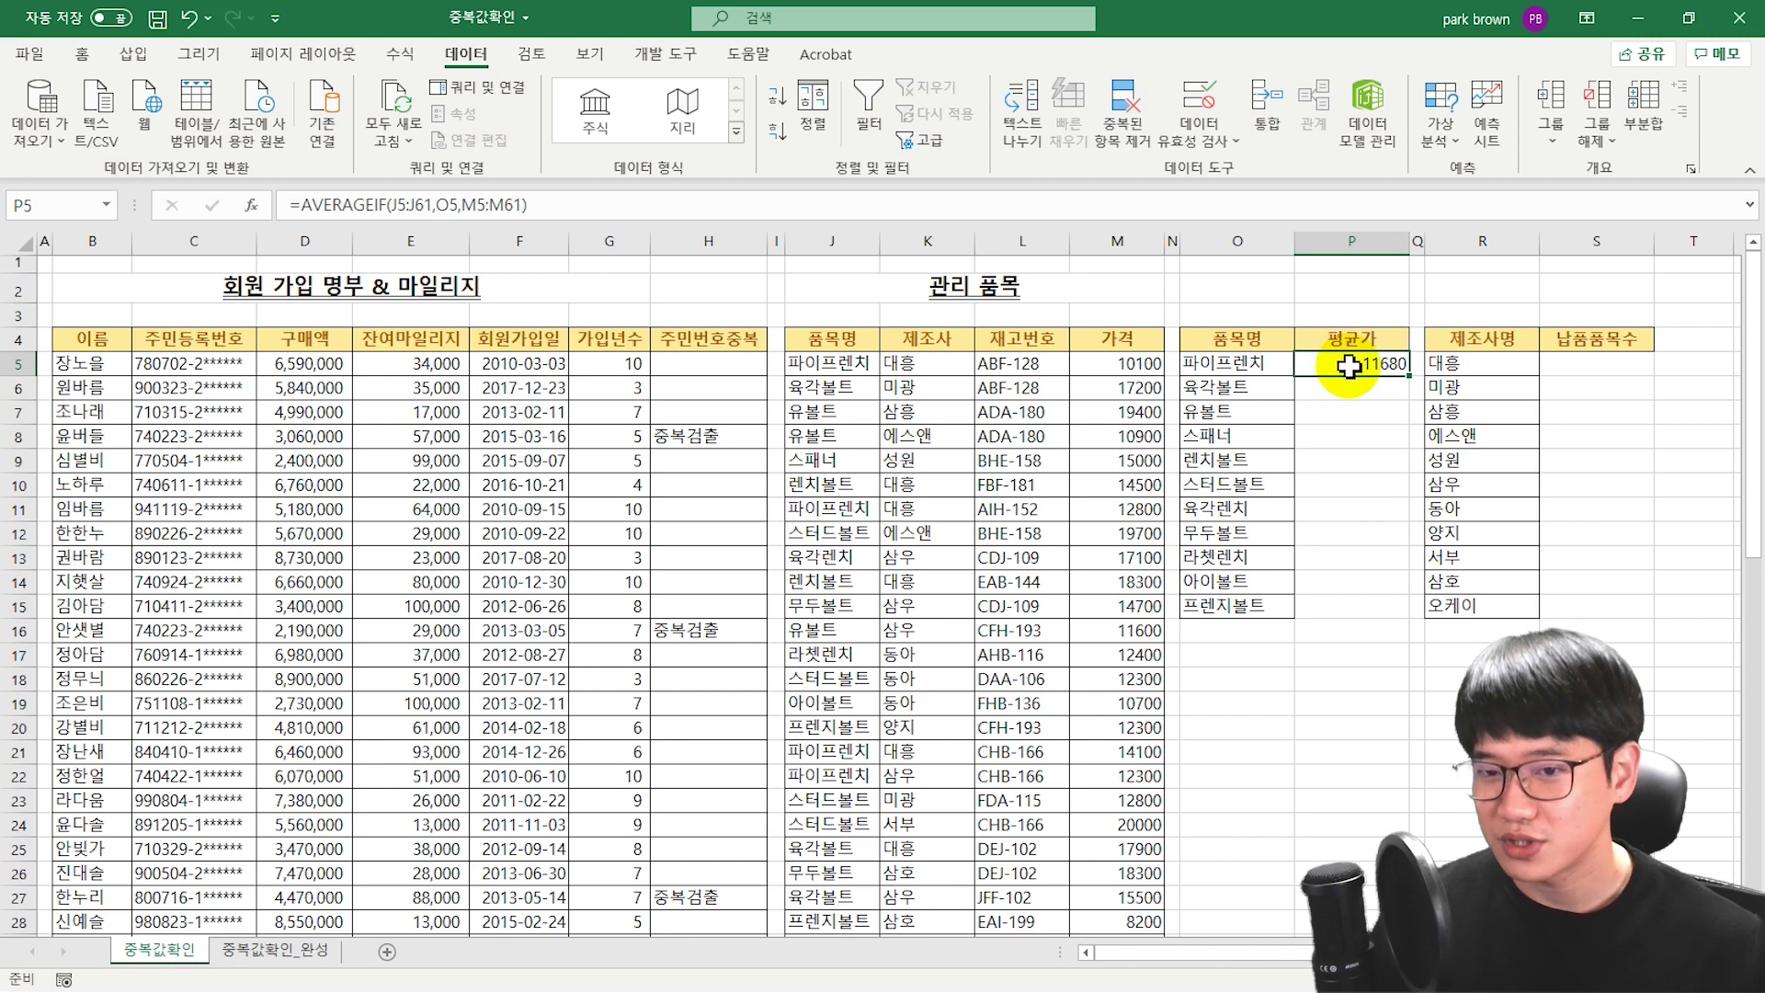
- Make both AVERAGEIF ranges absolute in P5 and fill the formula down to P15
drag(393, 204, 432, 204)
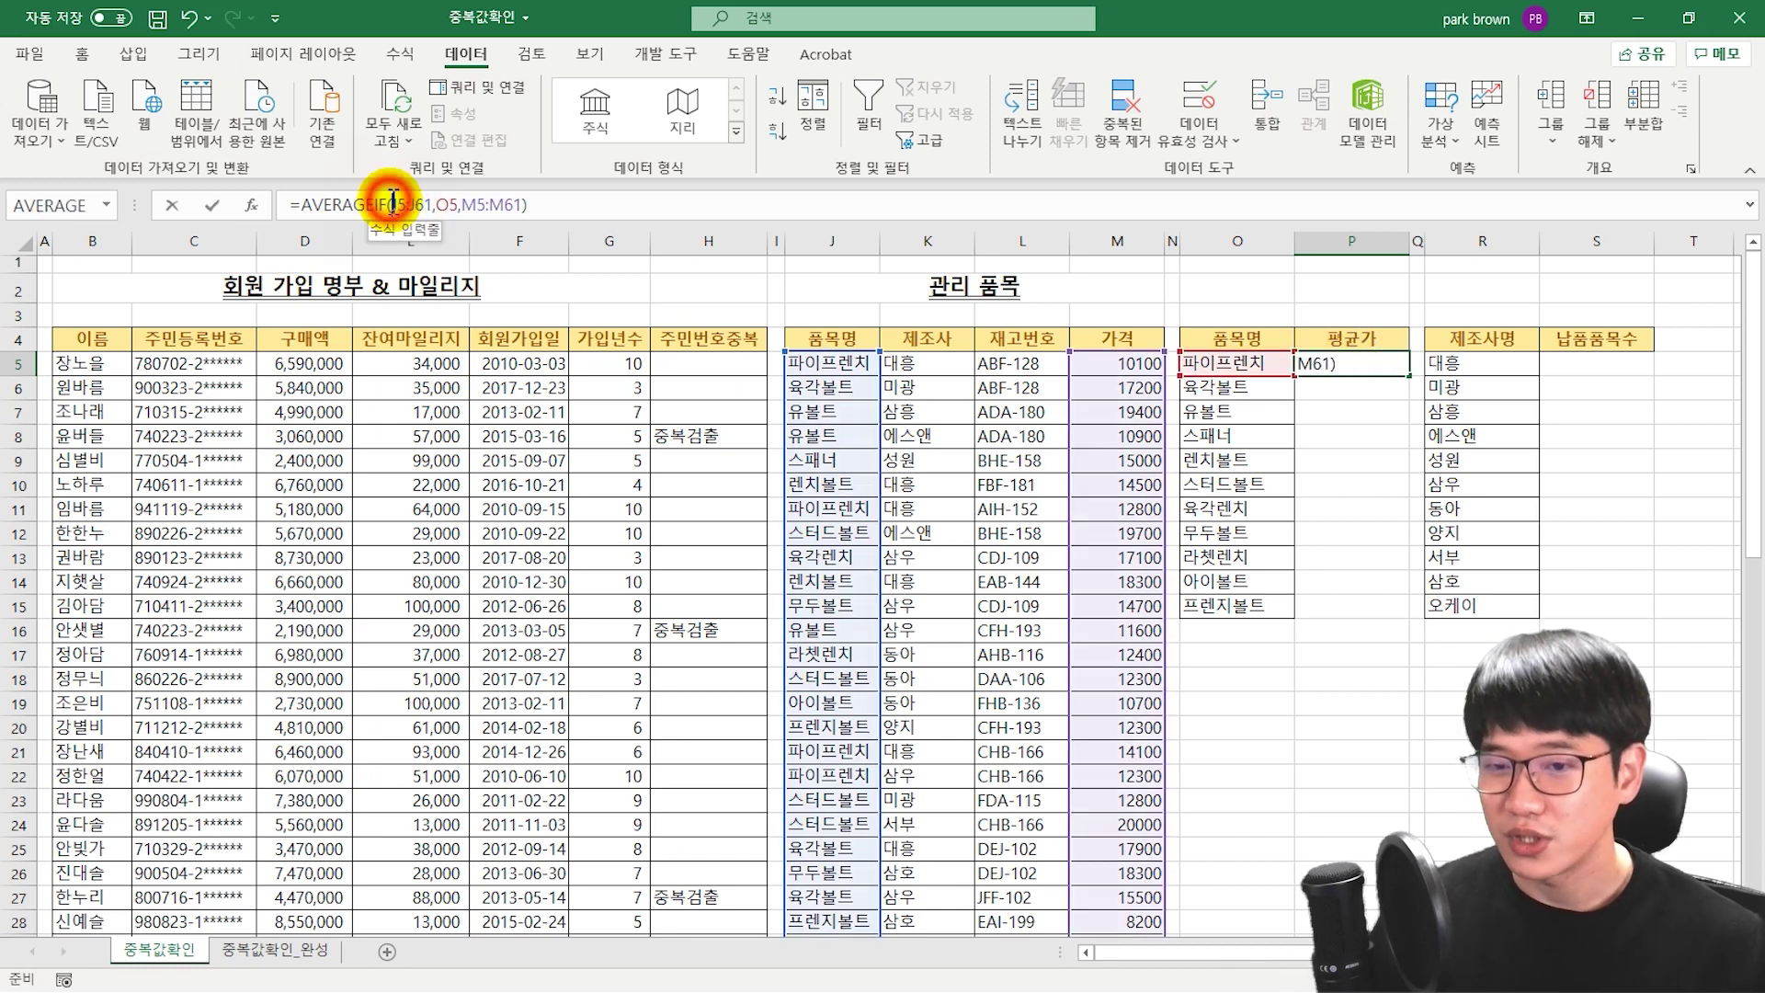
key(F4)
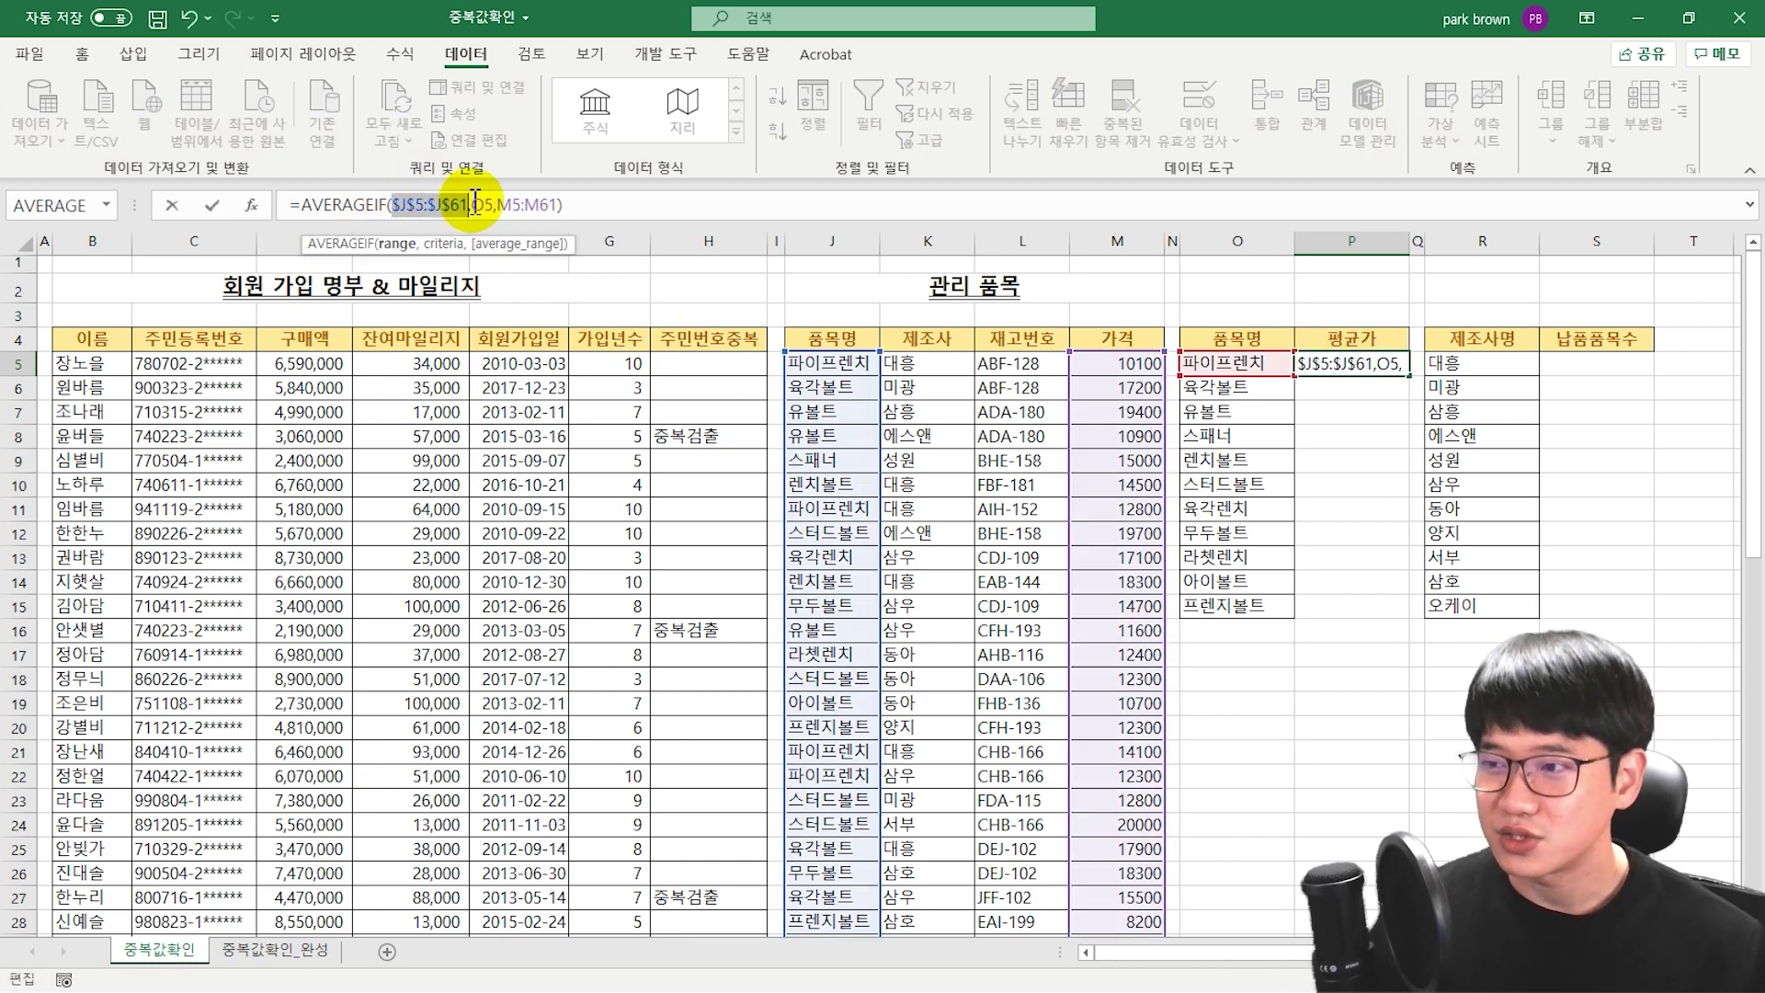
drag(498, 204, 556, 204)
key(F4)
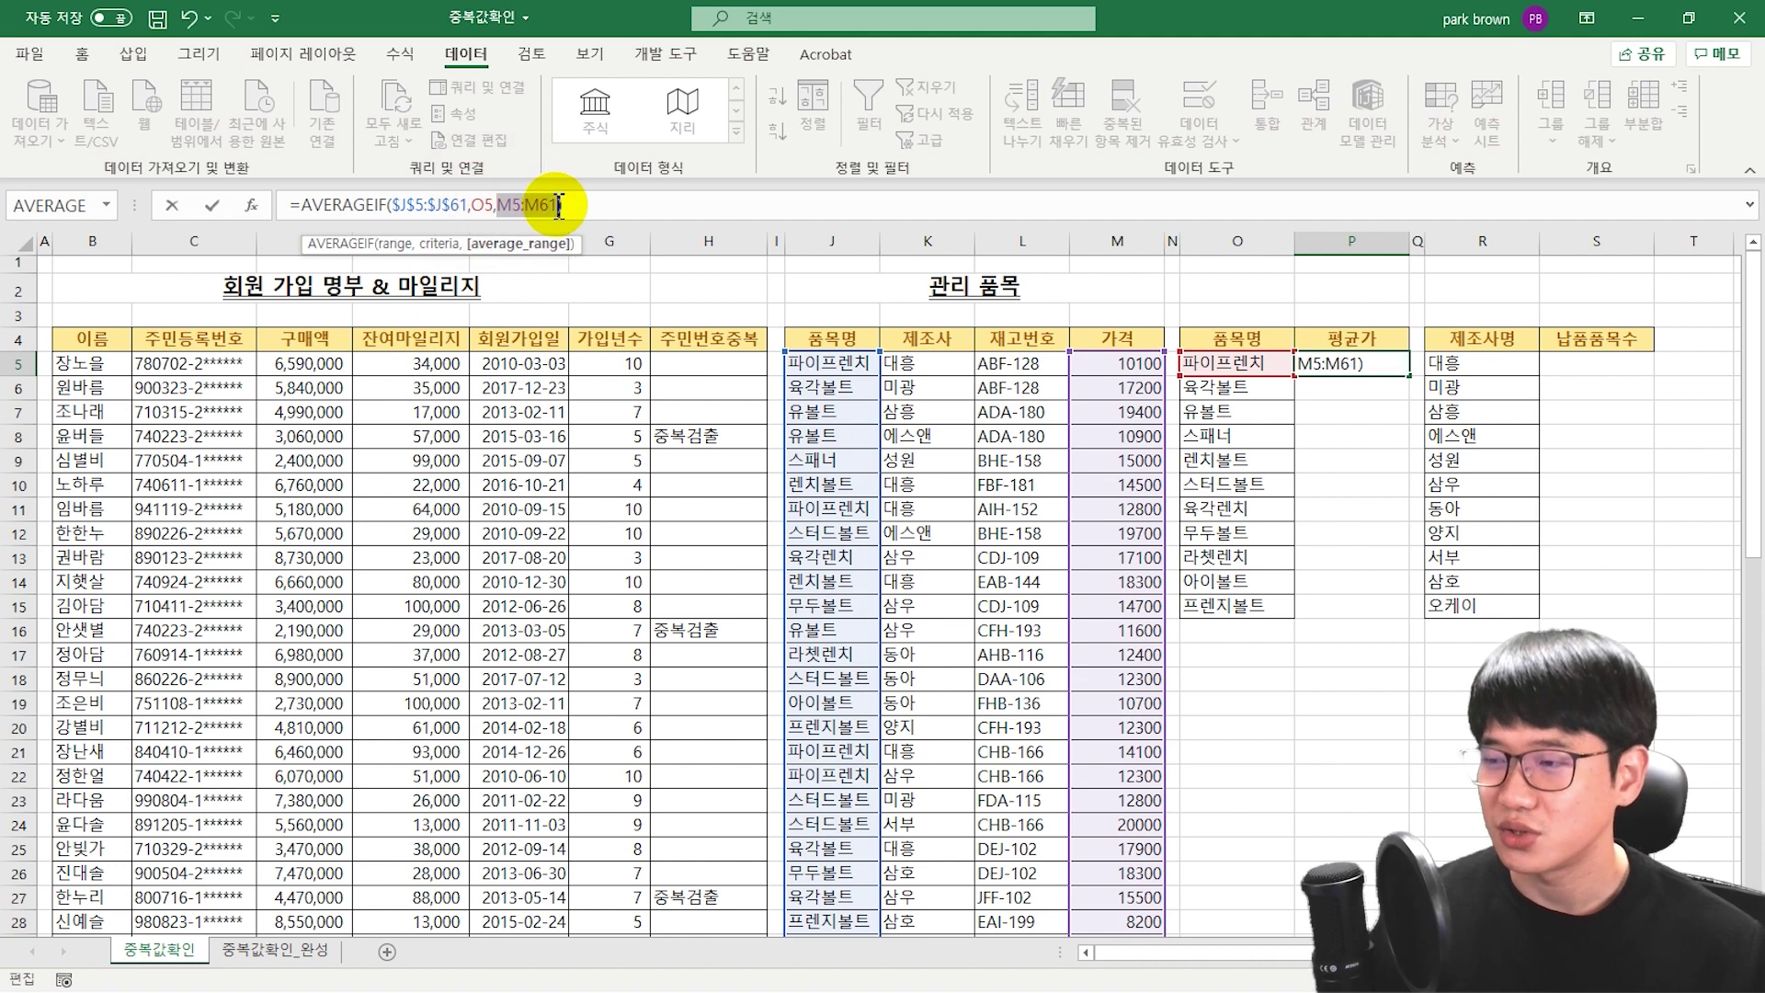
key(Return)
click(1379, 364)
drag(1408, 376, 1376, 617)
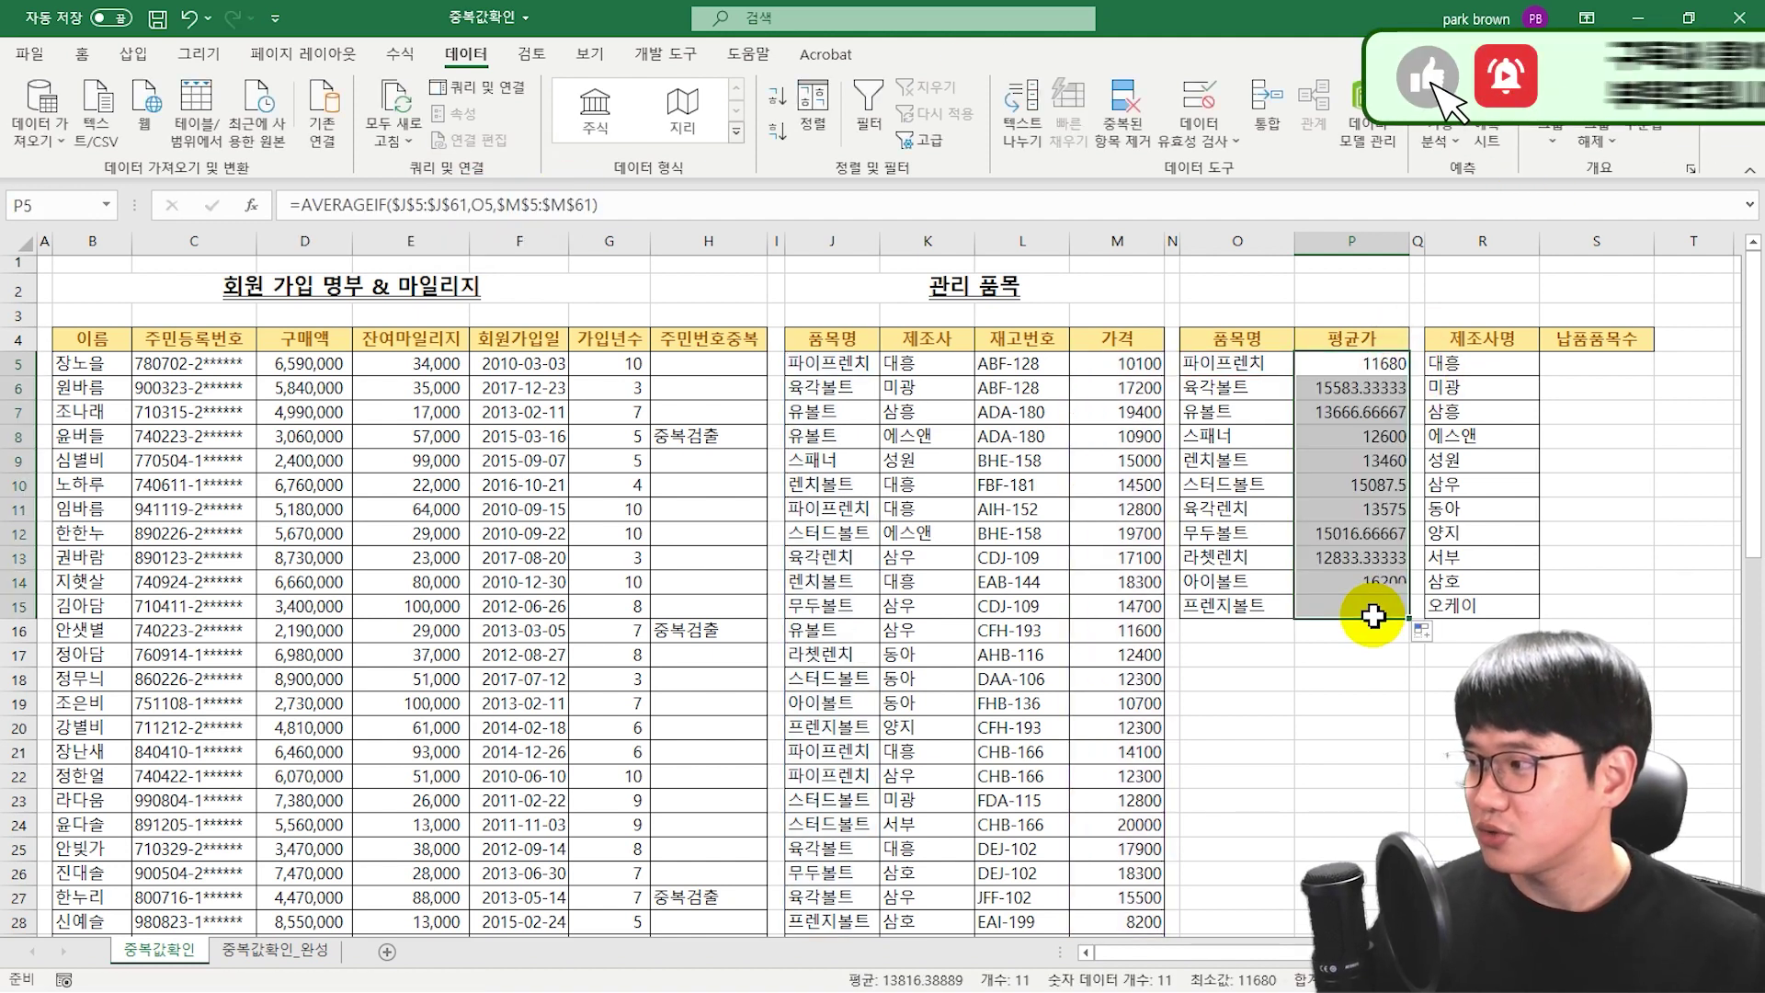
- Format the P5:P15 averages as whole numbers, matching the item list's formatting
click(83, 53)
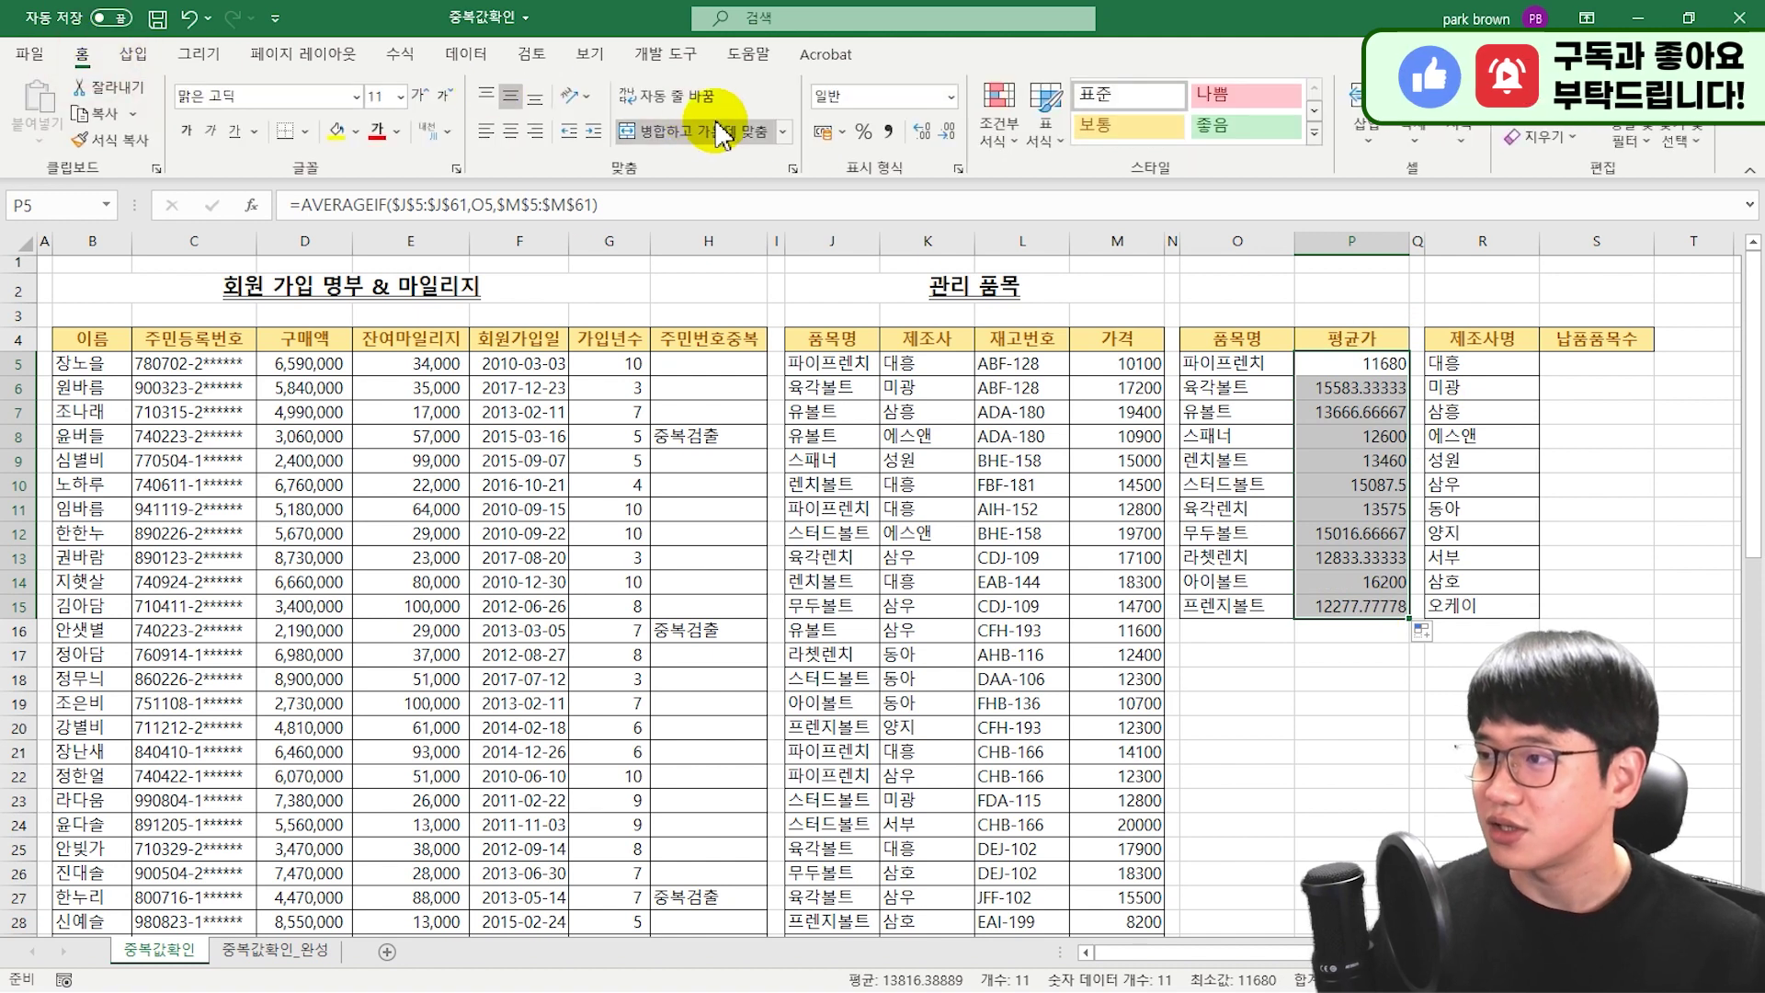
click(922, 132)
click(946, 132)
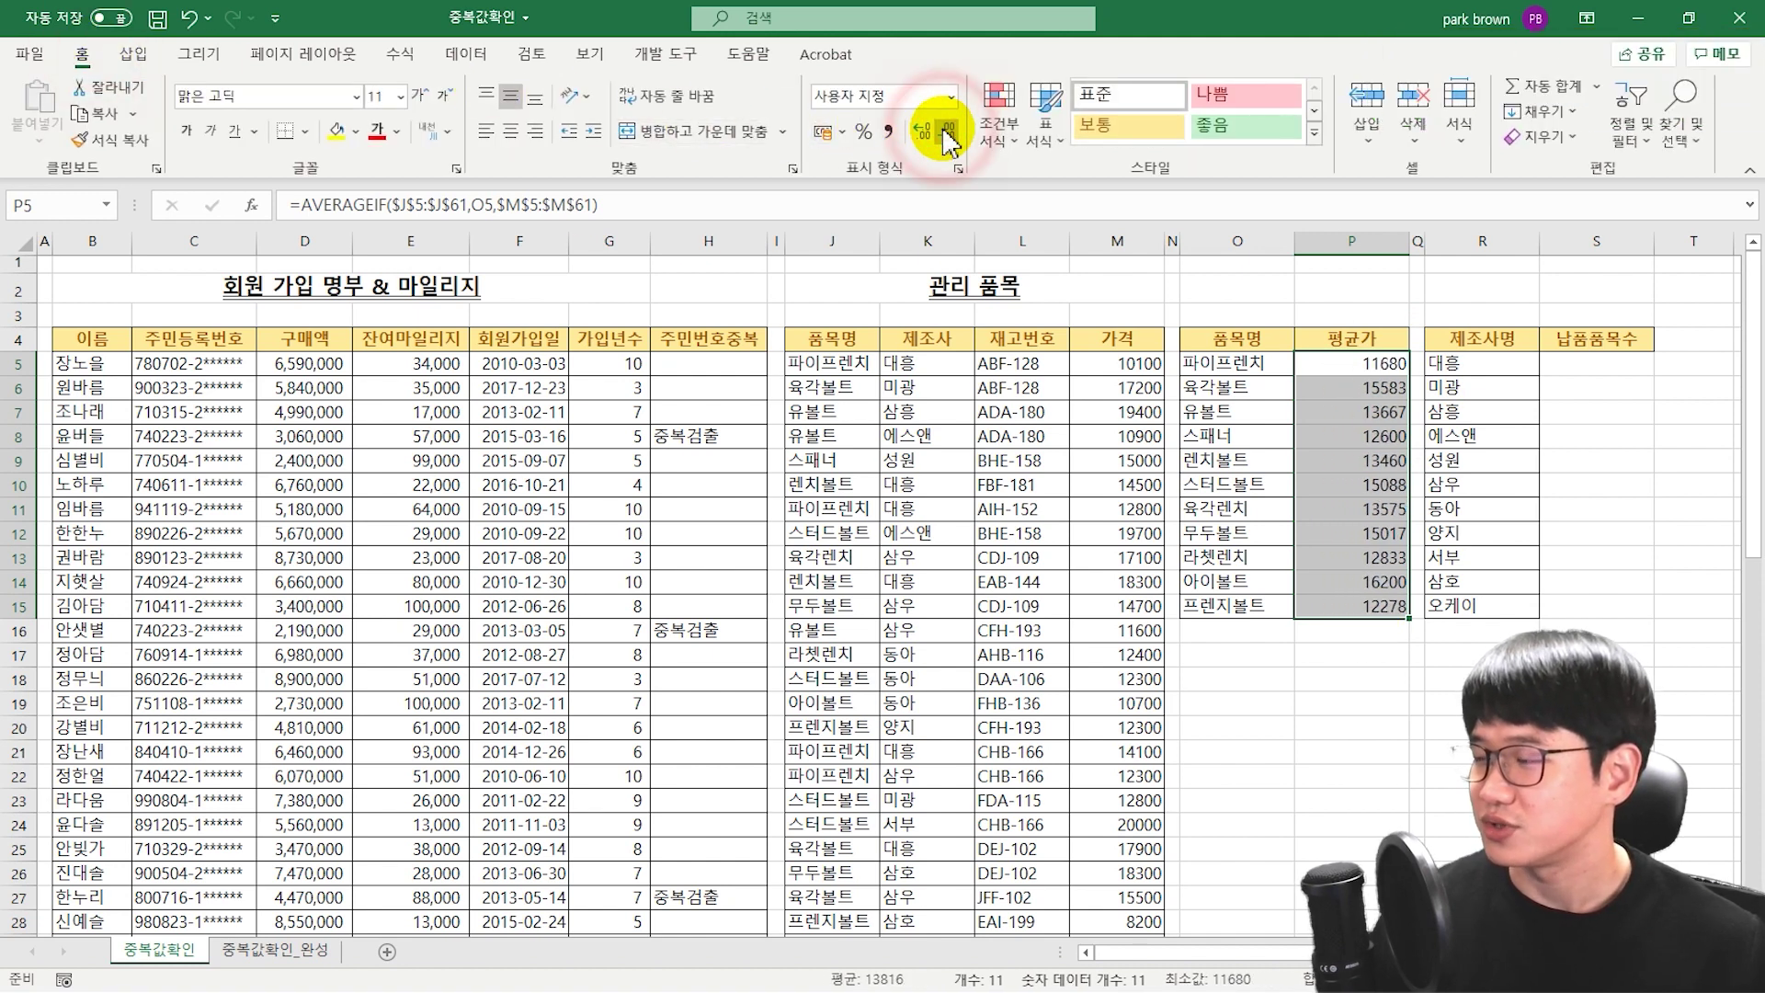
drag(1201, 365, 1232, 605)
click(110, 139)
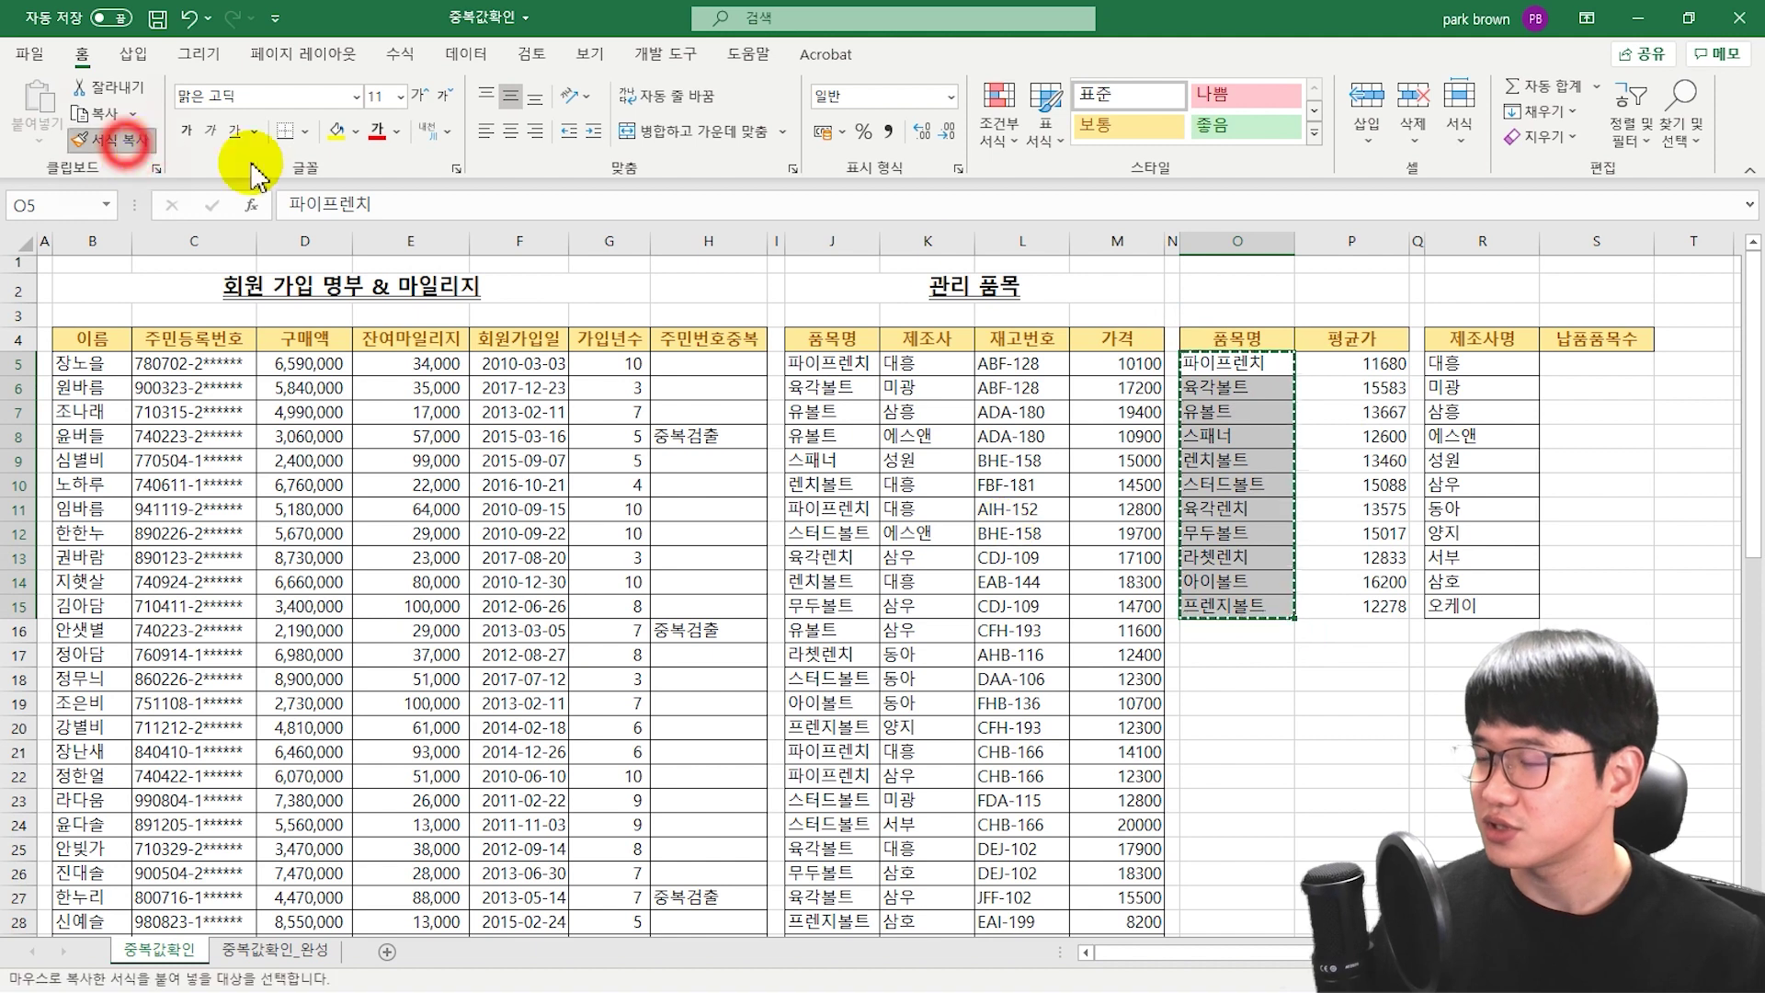
drag(1358, 363, 1388, 609)
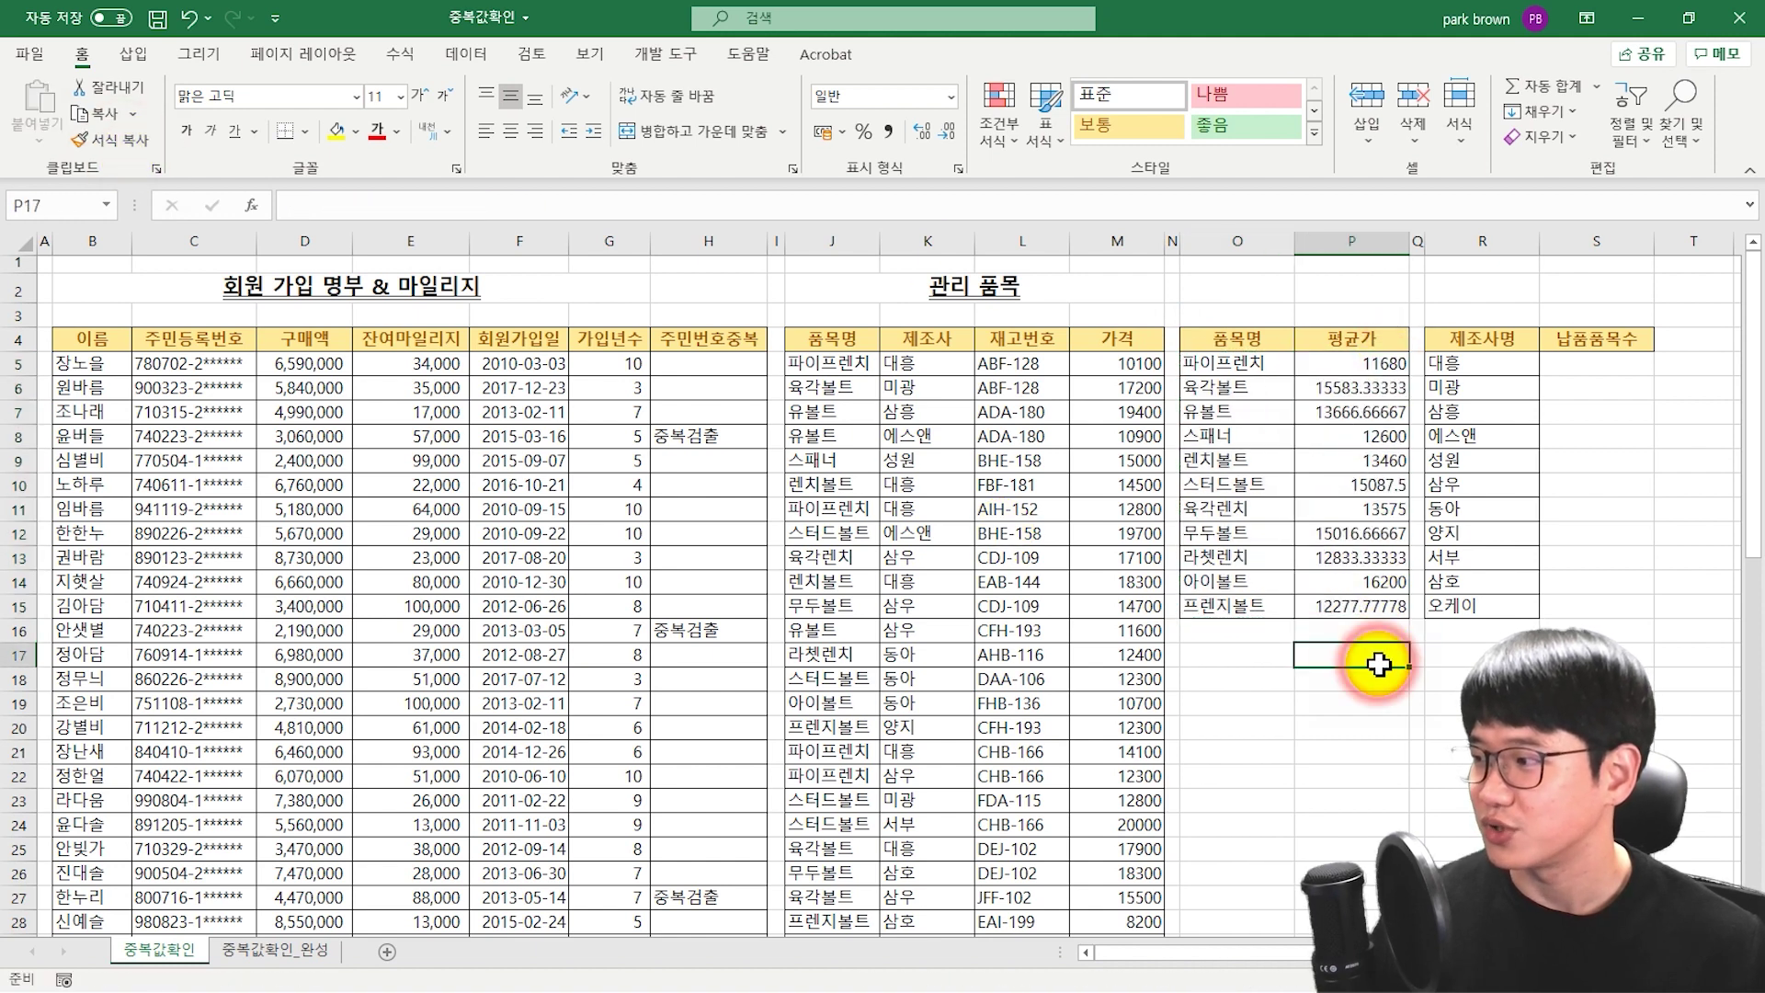
click(947, 131)
click(946, 131)
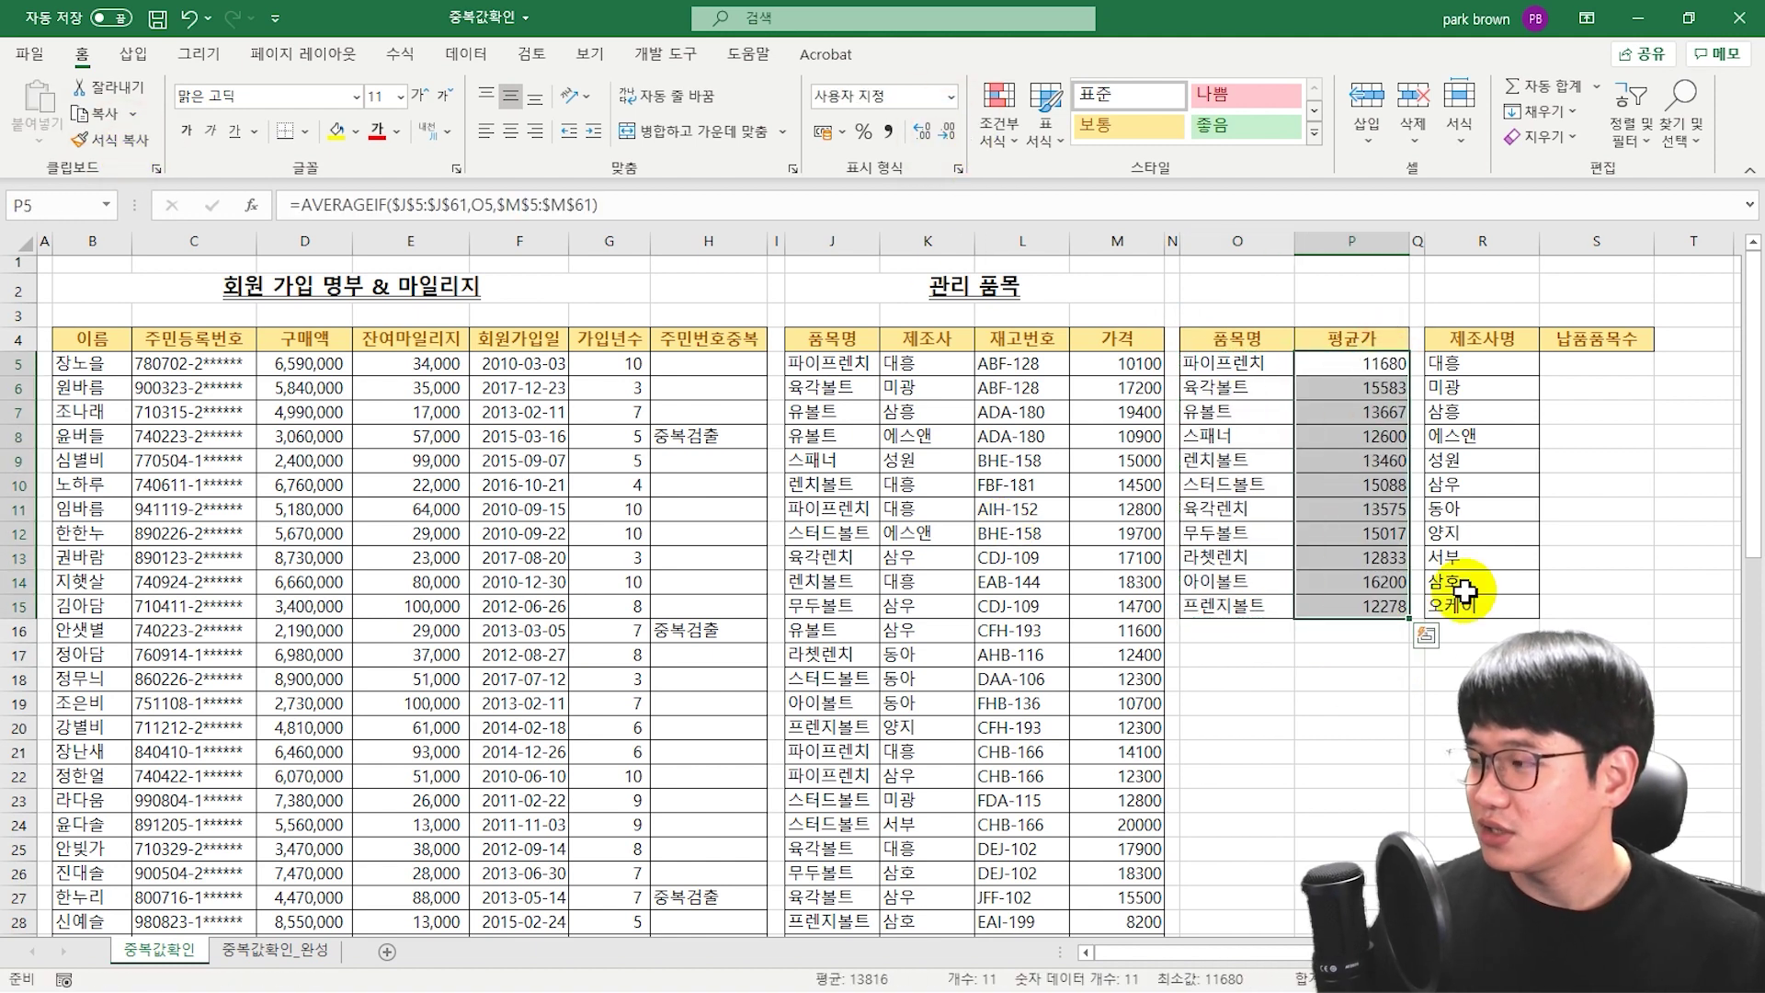
click(1597, 364)
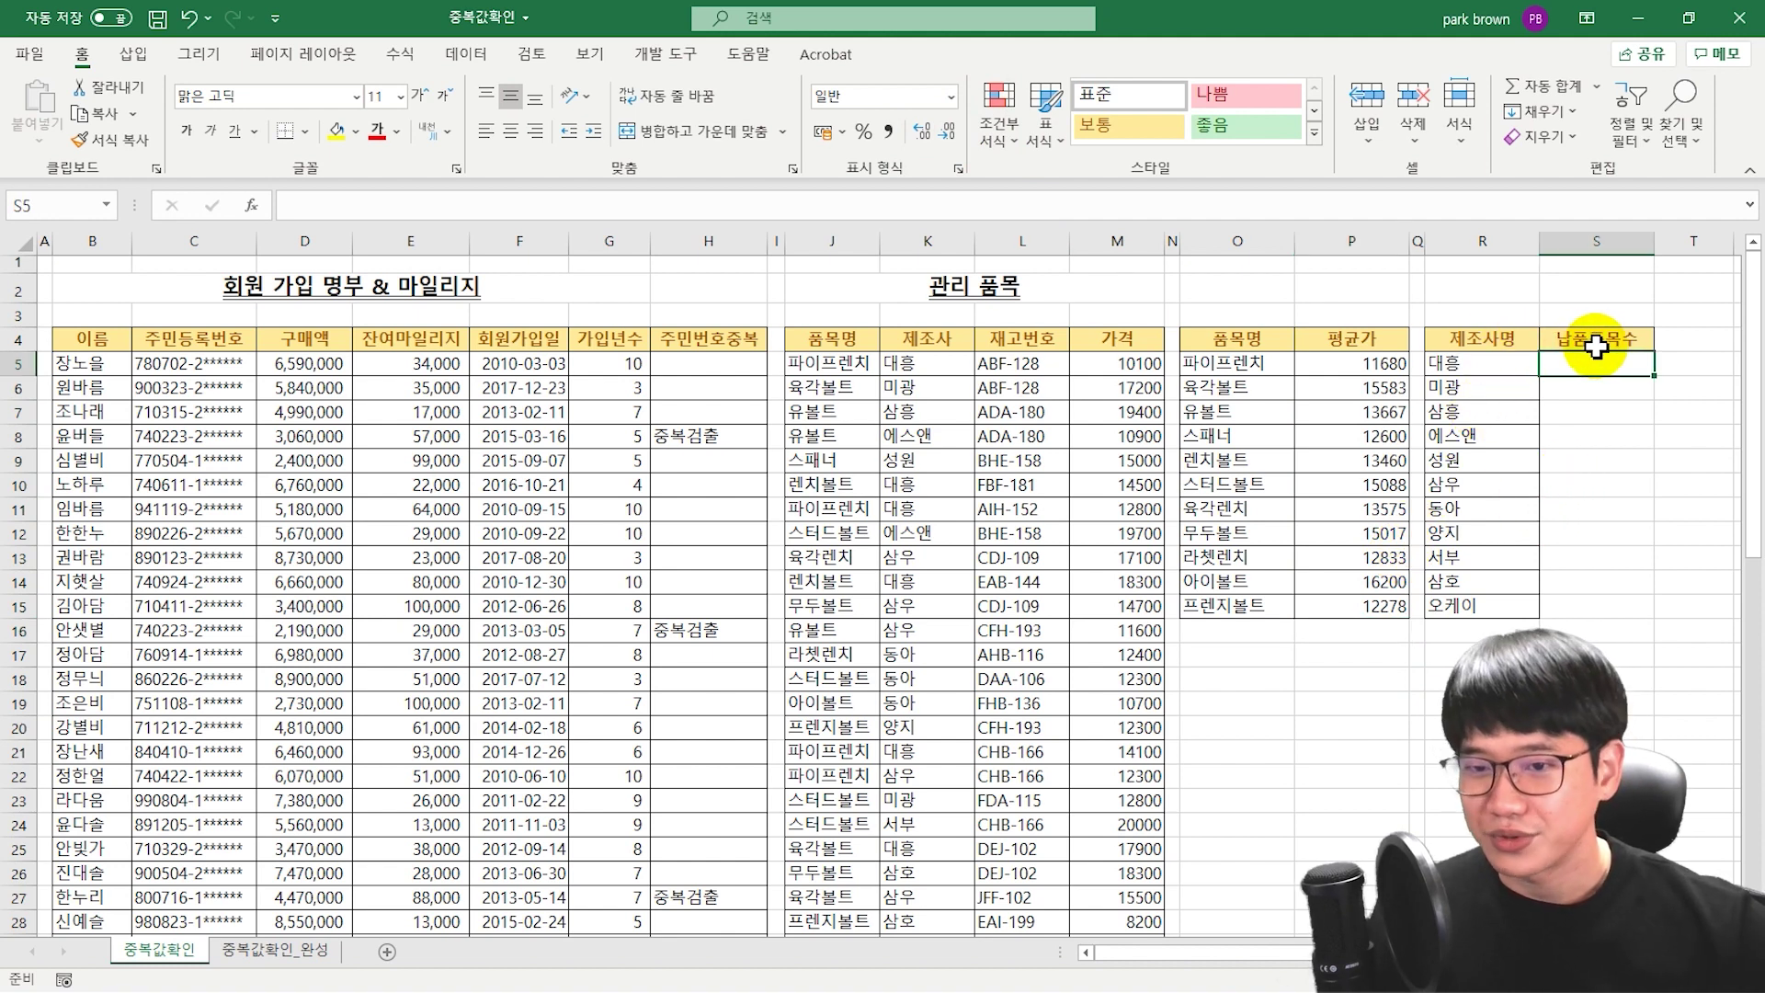
- Save the workbook, review the 중복값확인_완성 sheet's formulas, then return to 중복값확인
key(ctrl+s)
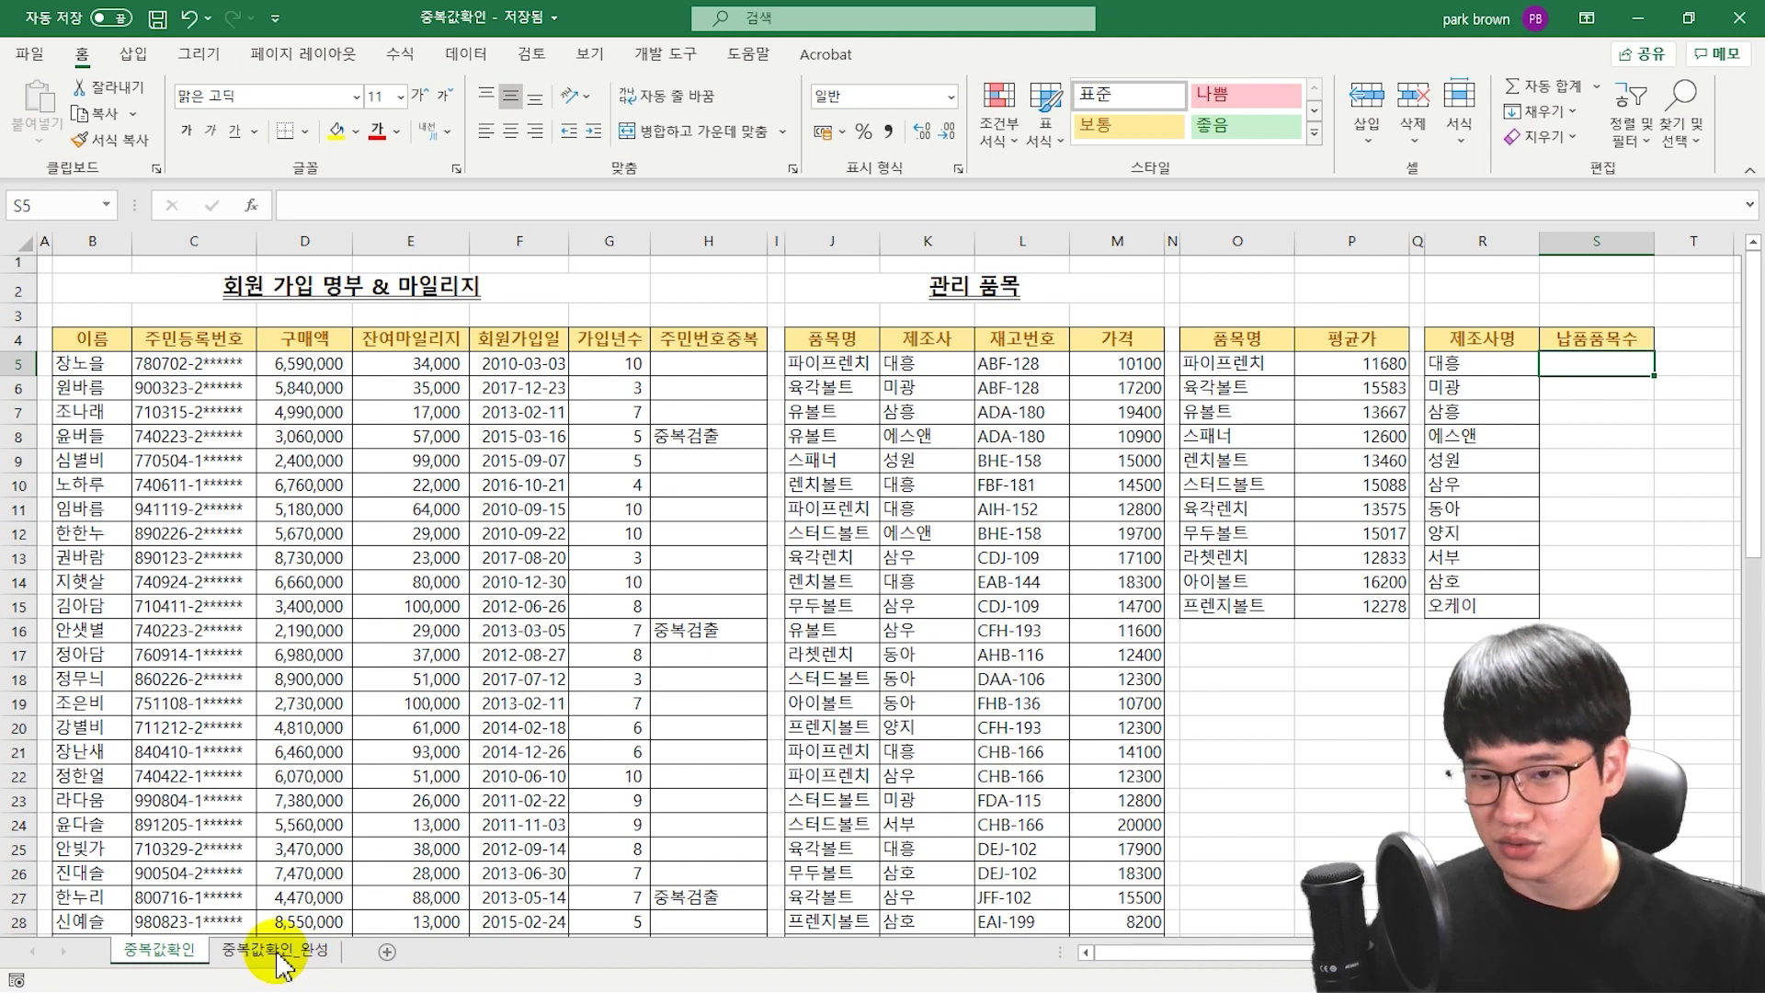
click(277, 954)
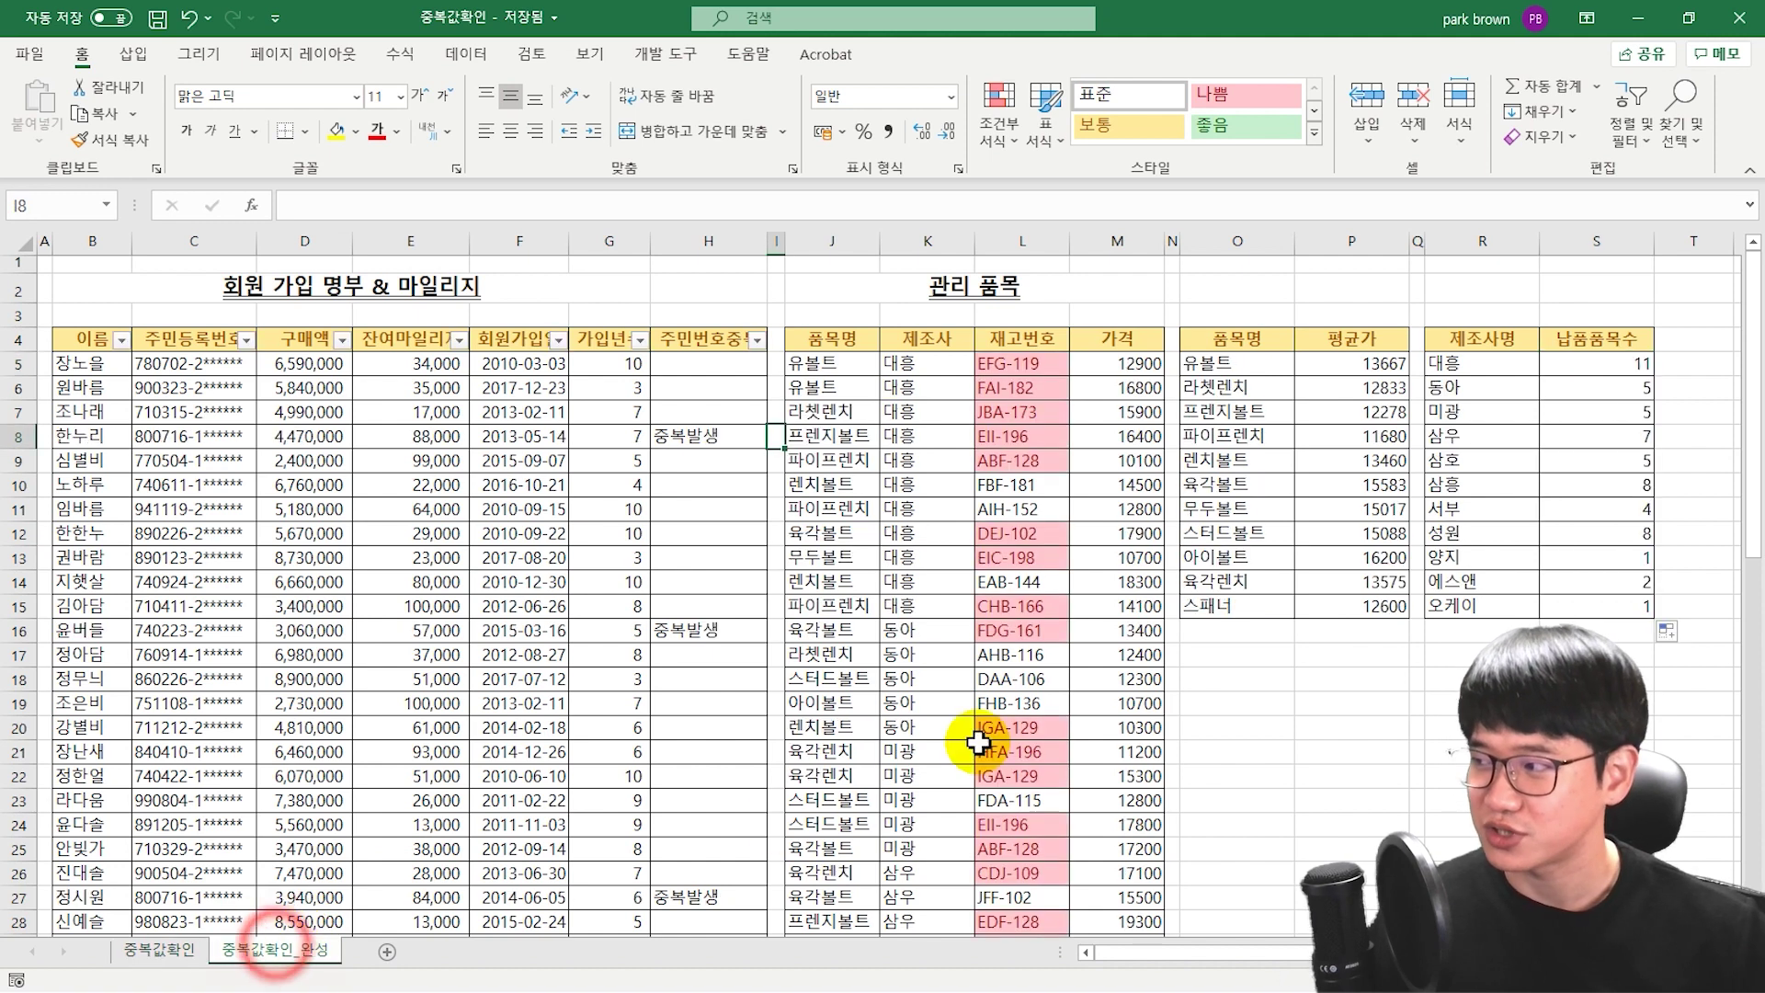
drag(1580, 364, 1581, 607)
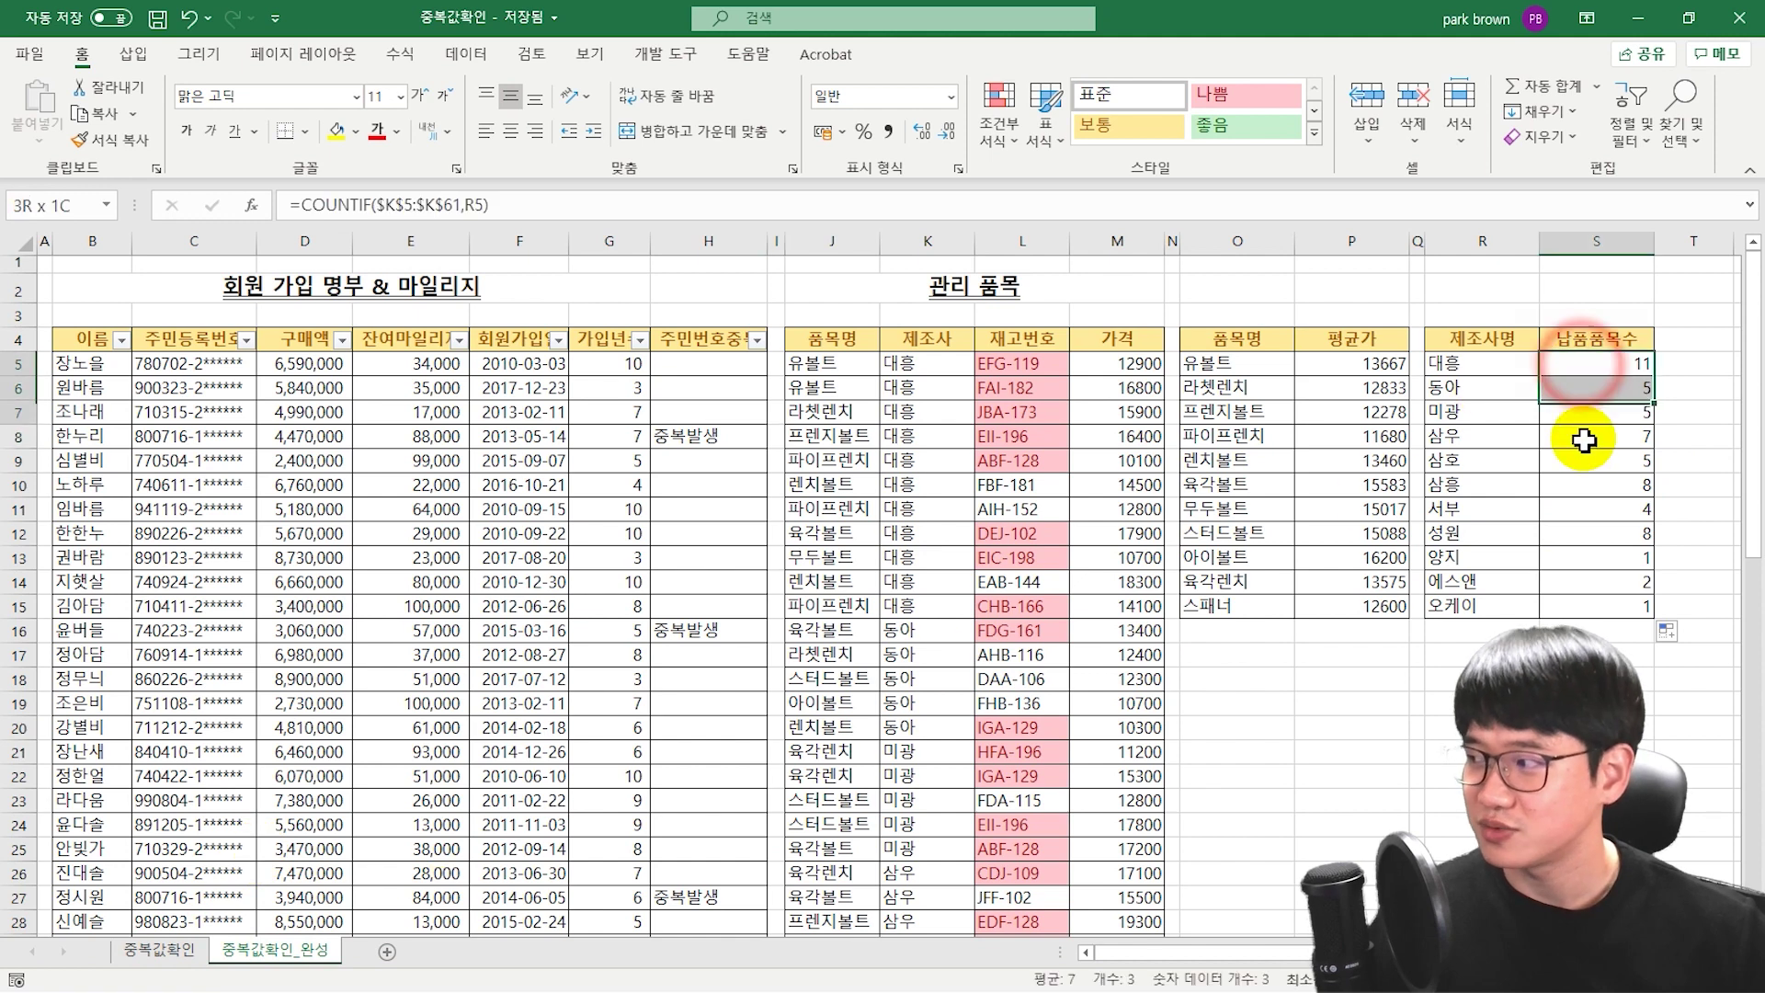
key(ctrl+Page_Up)
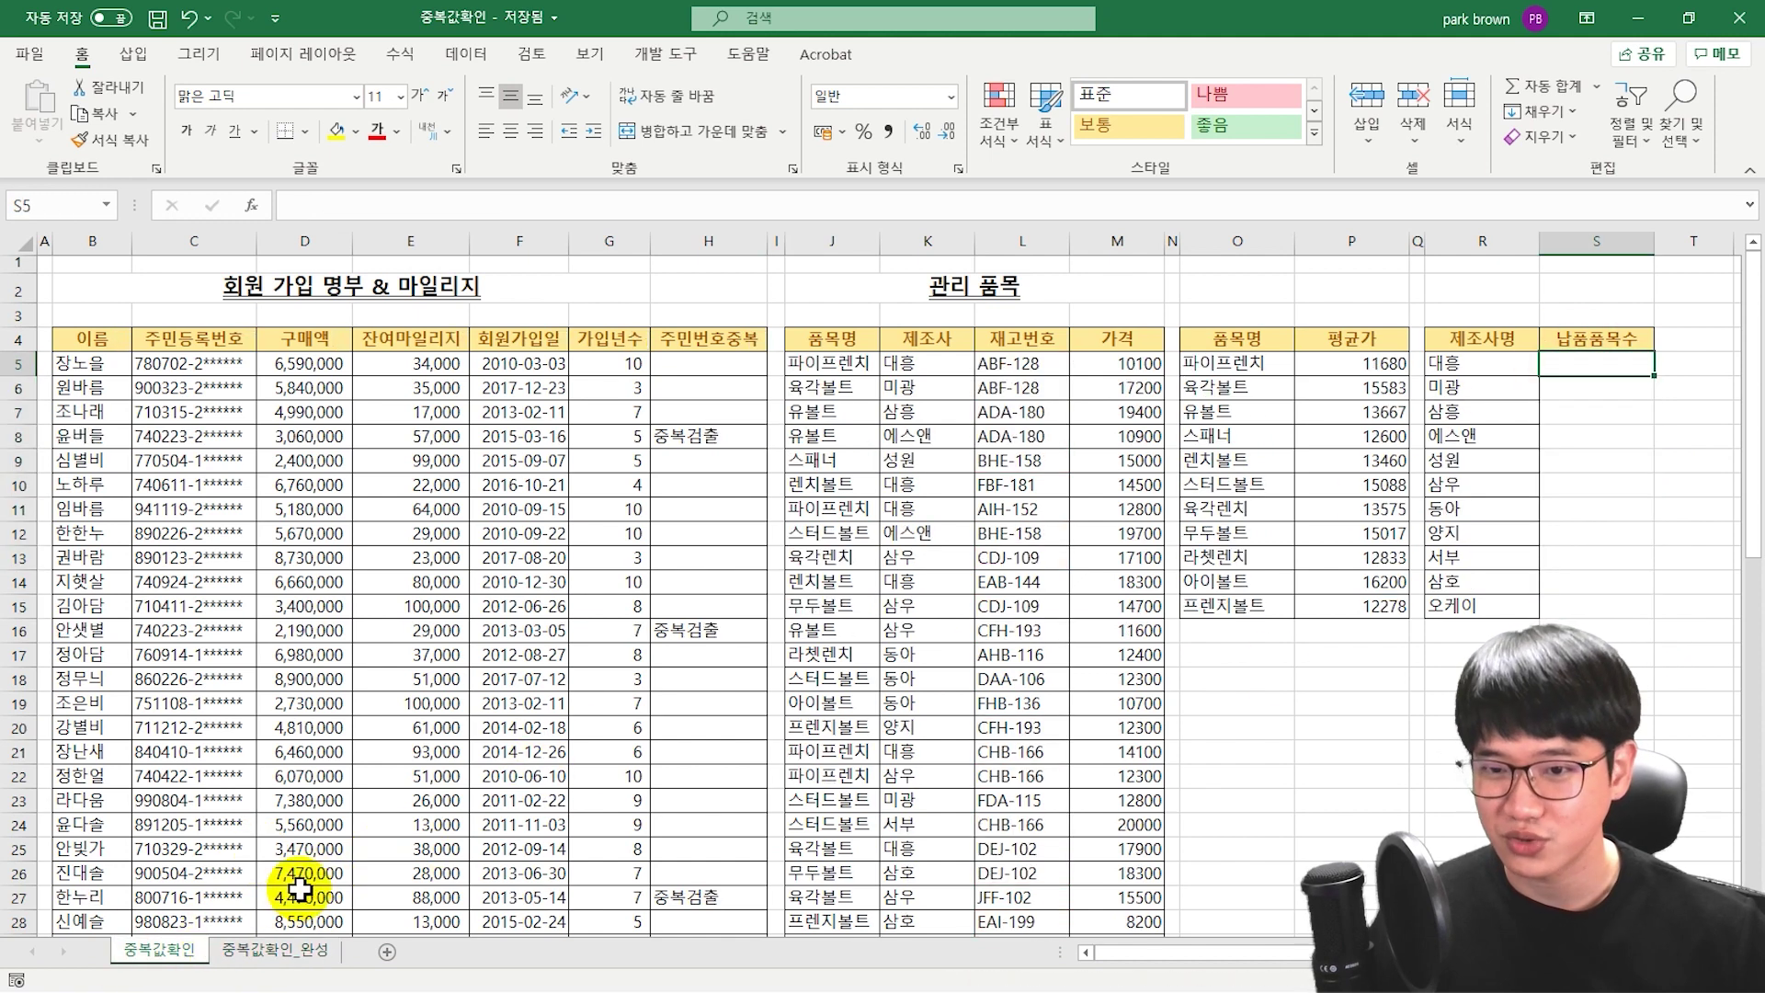